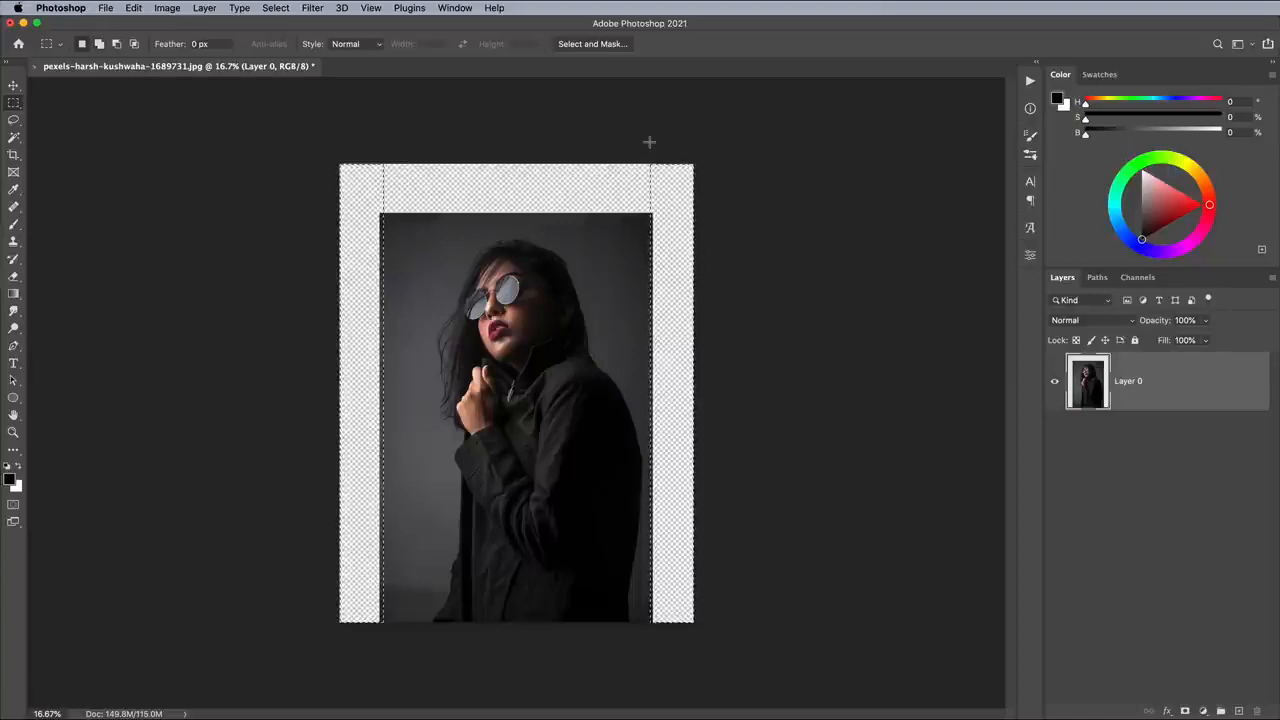
- Add the empty strip above the photo to the selection, fill the transparent border with Content-Aware fill at 100% opacity, and deselect
left_click_drag(293, 141, 757, 217)
left_click(133, 8)
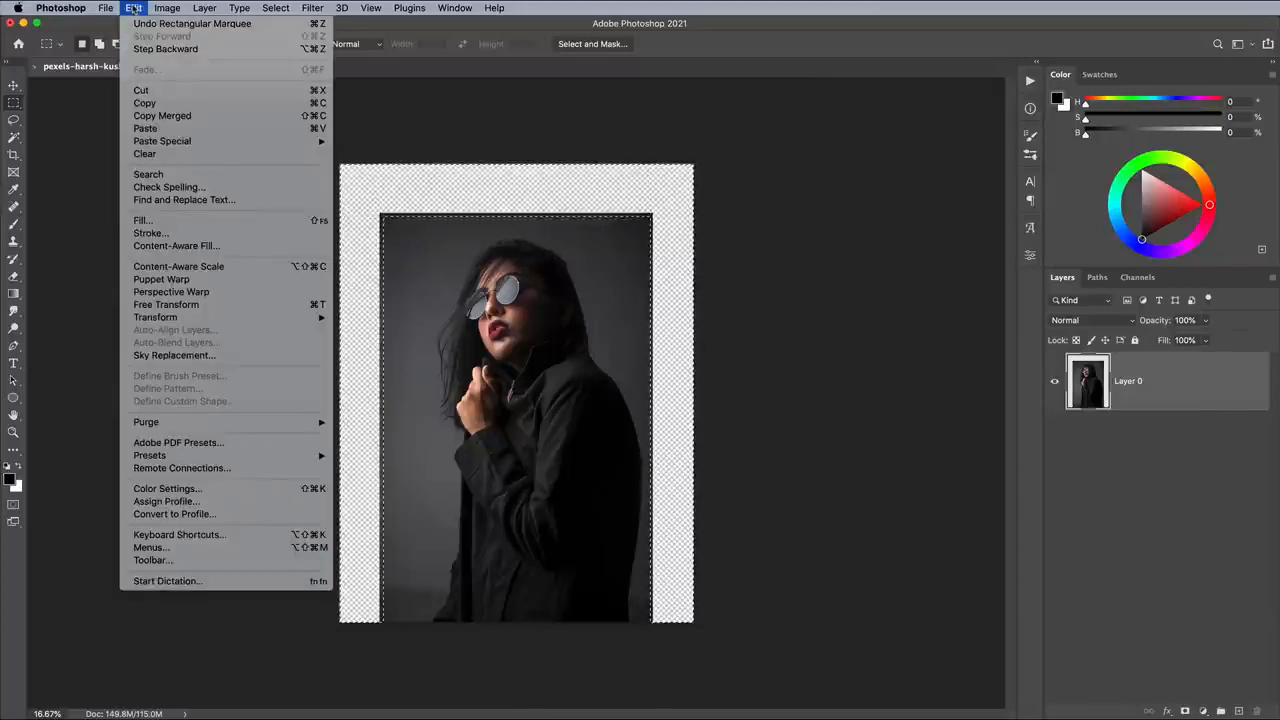
left_click(155, 221)
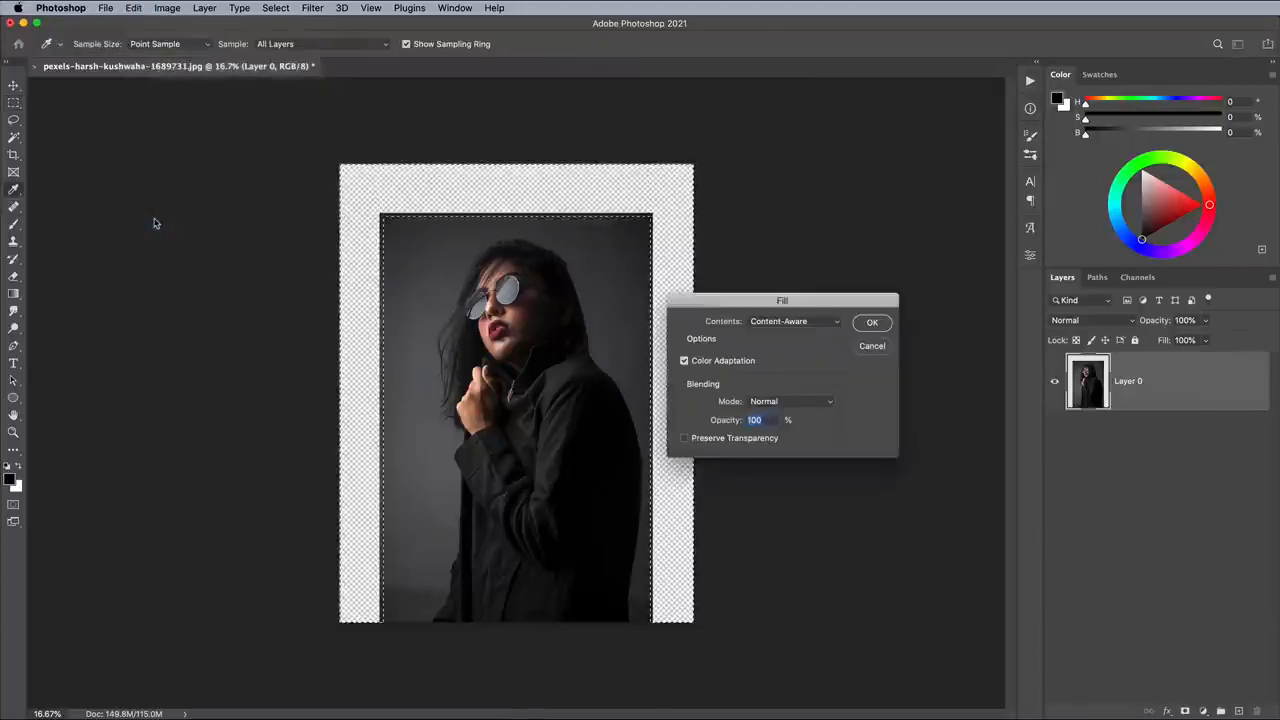
left_click(777, 321)
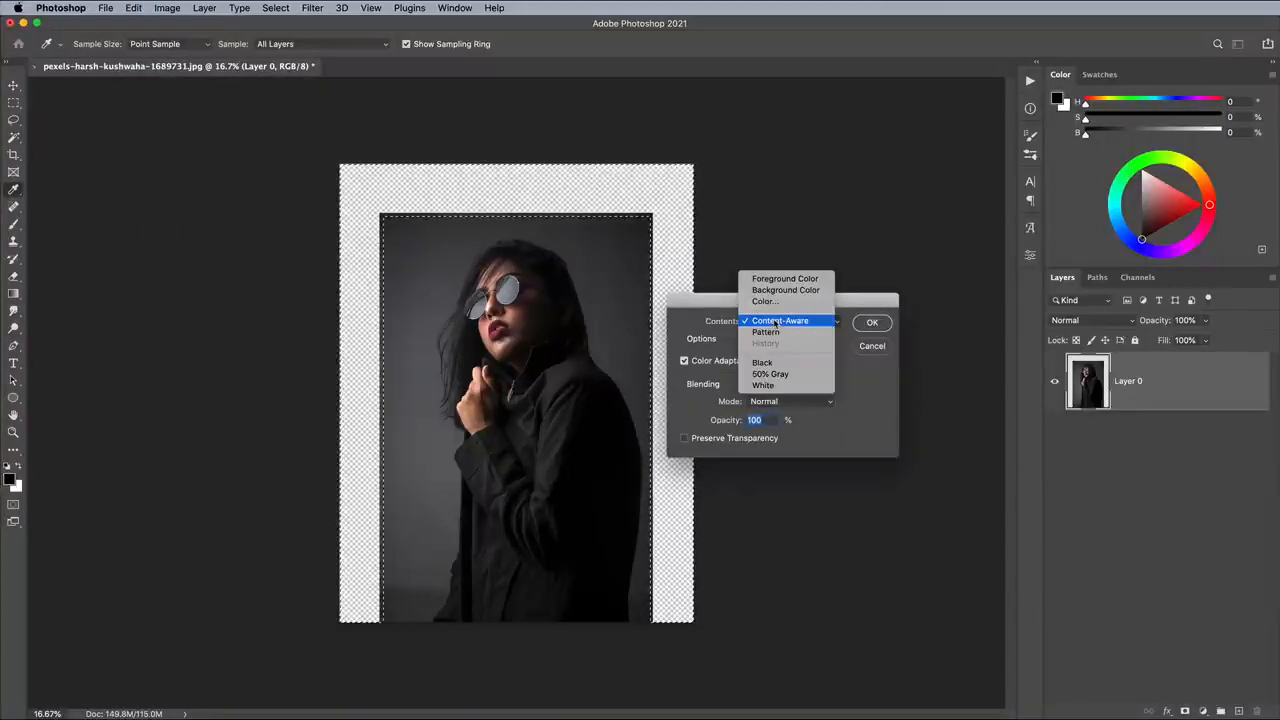
left_click(777, 321)
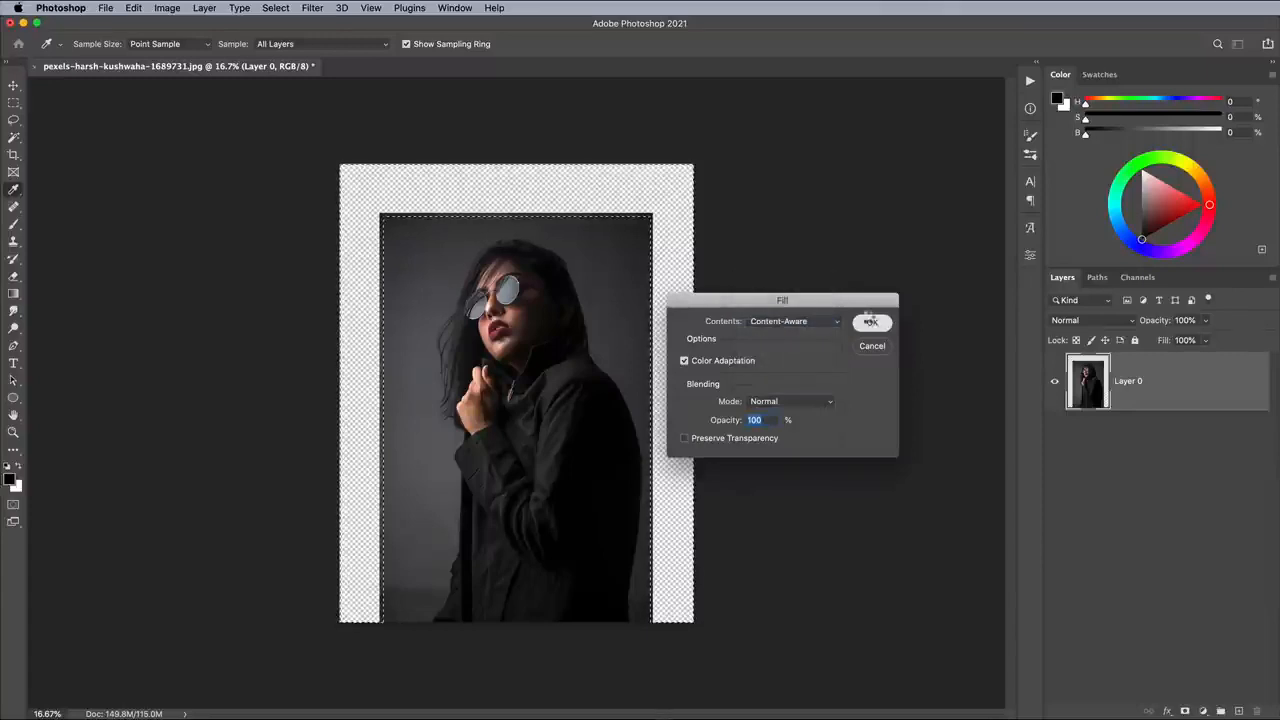
left_click(870, 321)
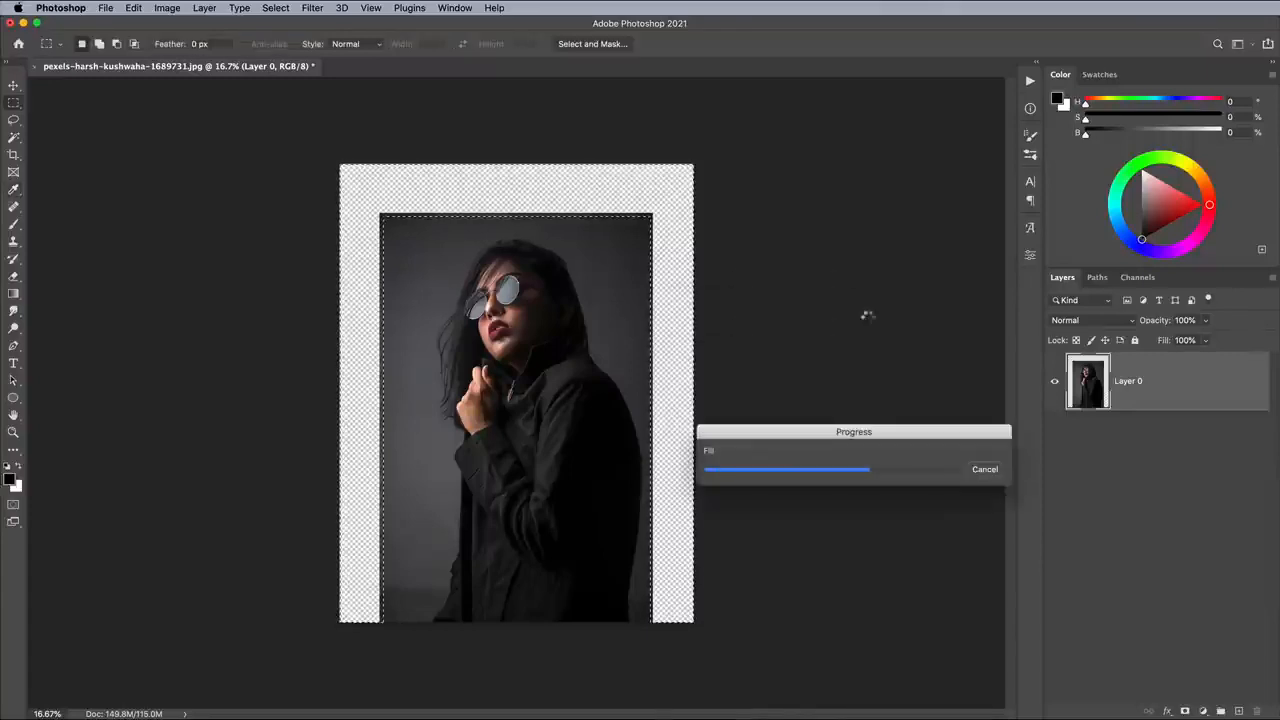
left_click(276, 8)
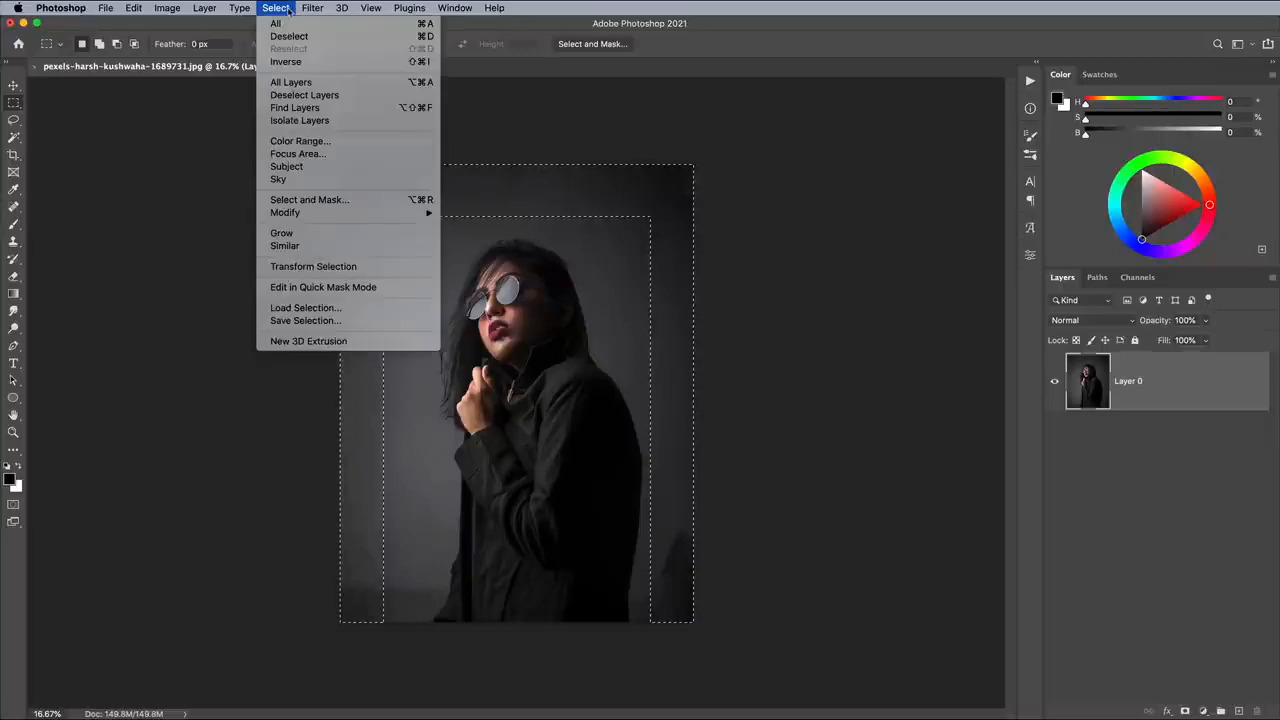
left_click(290, 36)
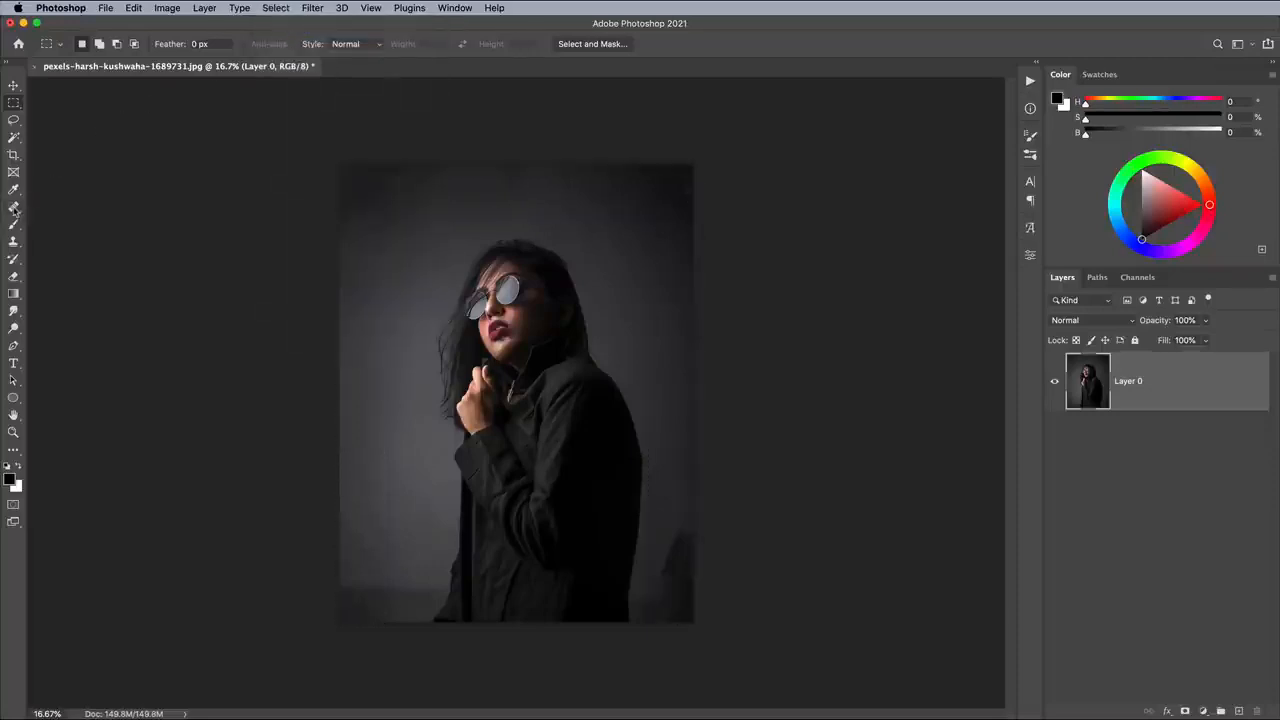
- Clean up the uneven background along the photo's upper edge and the dark blotch in its lower-right corner with the Patch tool
left_click_drag(14, 209, 55, 233)
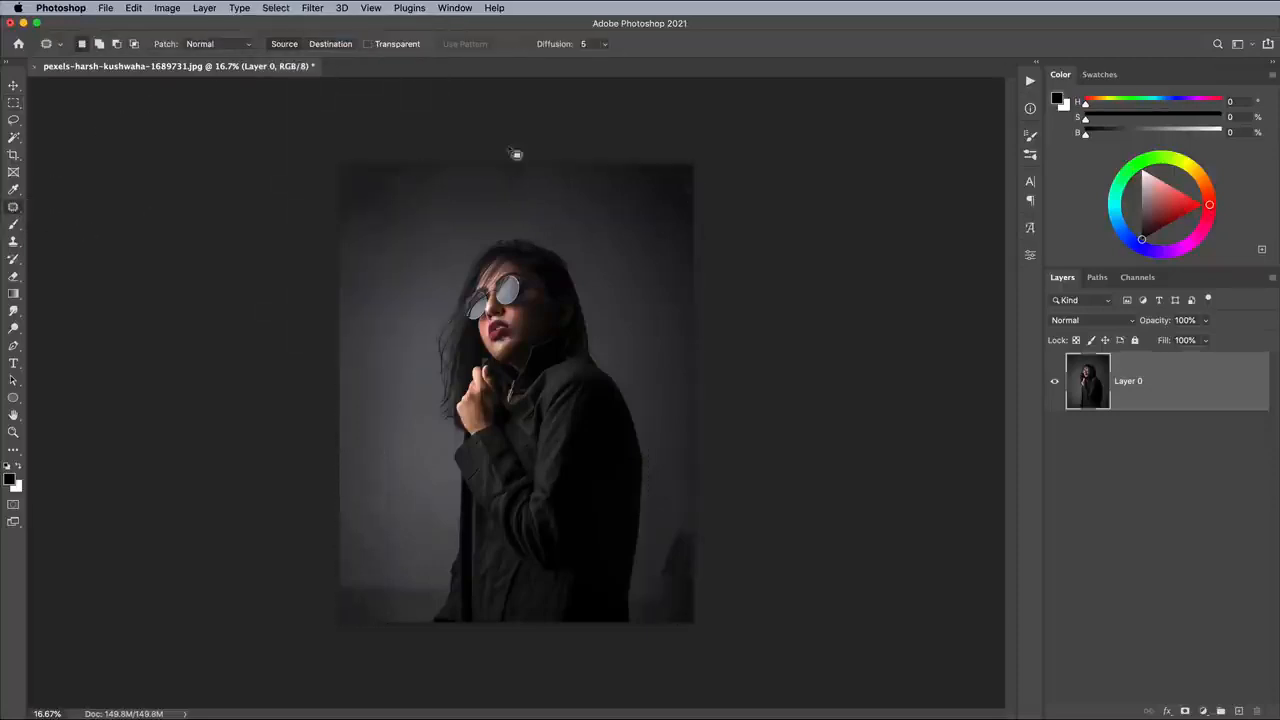
mouse_move(697, 150)
left_mouse_down()
mouse_move(659, 188)
mouse_move(680, 232)
mouse_move(710, 178)
mouse_move(398, 184)
left_mouse_up()
key("super+d")
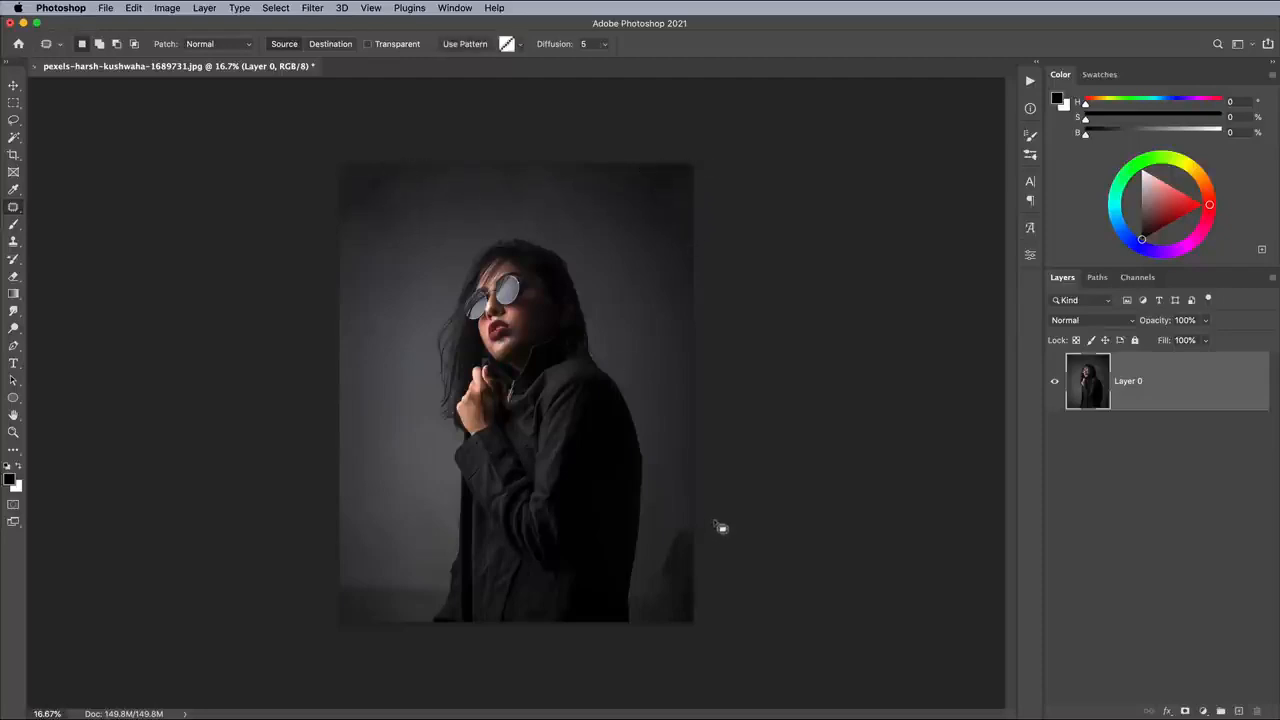
mouse_move(720, 527)
left_mouse_down()
mouse_move(655, 620)
mouse_move(383, 557)
left_mouse_up()
key("super+d")
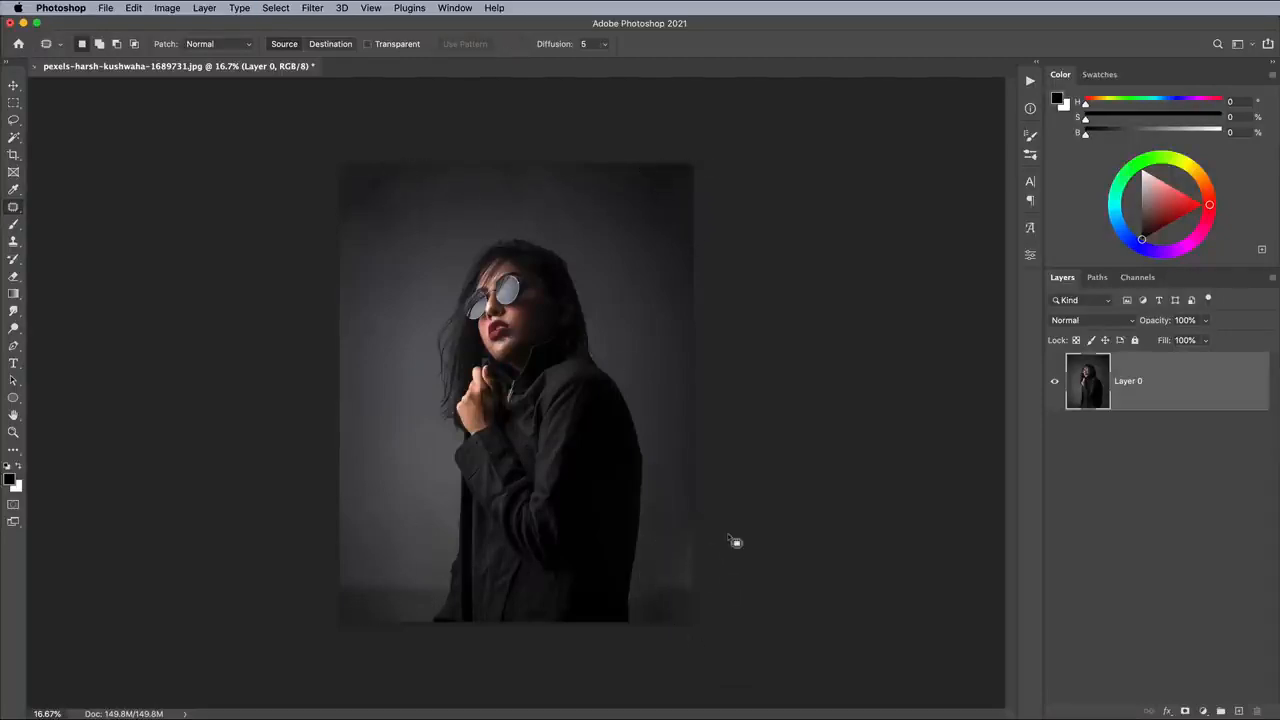
- Set up a hard round brush with a size of 76 px and 100% hardness
key("super+equal")
left_click(13, 225)
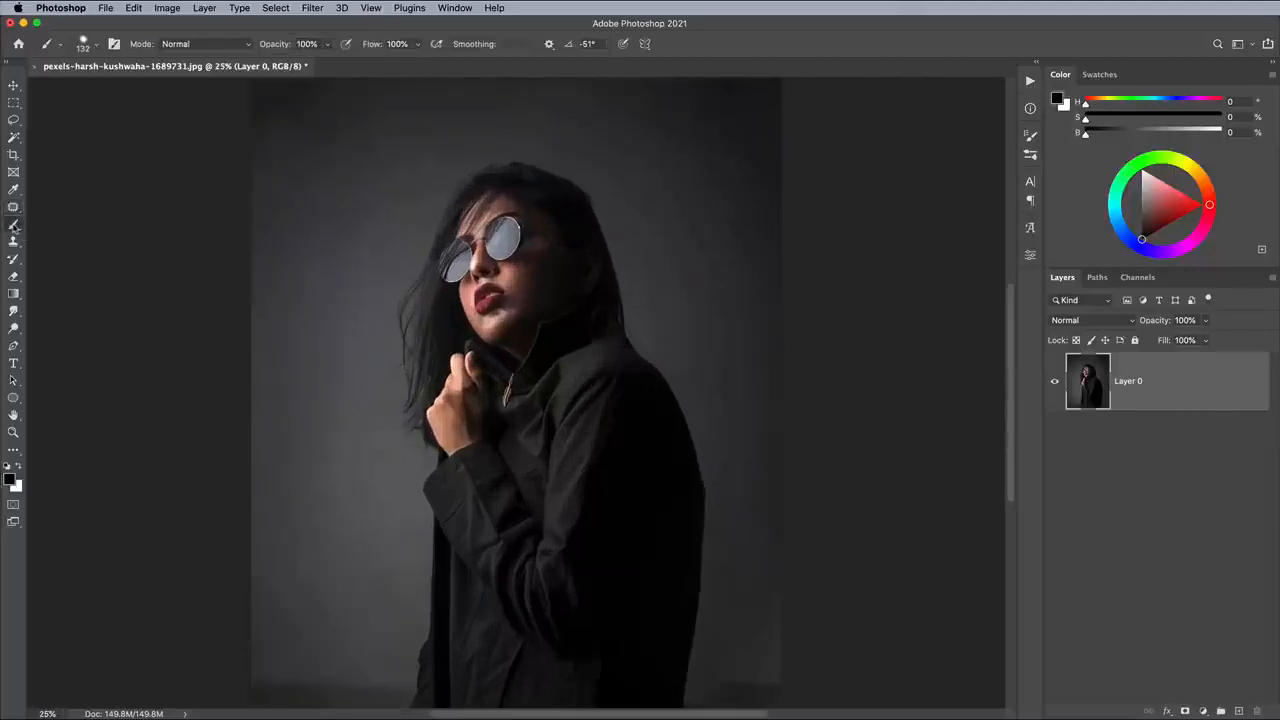
left_click(83, 43)
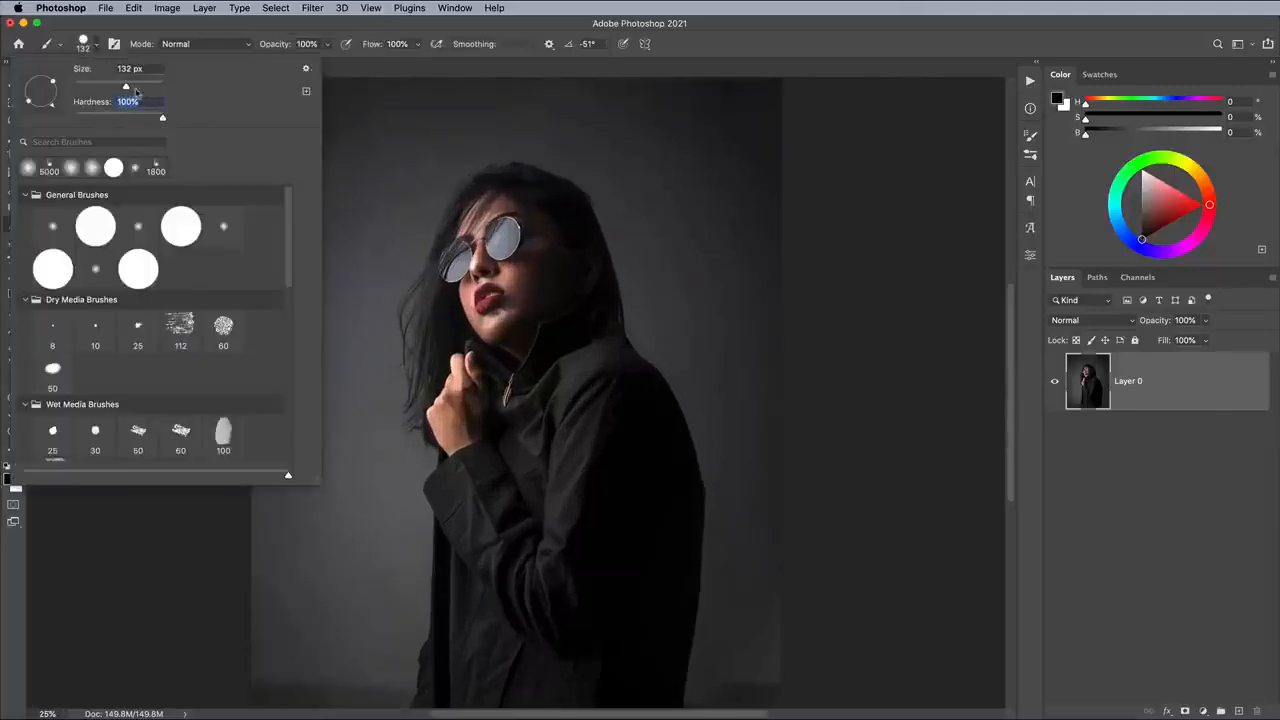
left_click_drag(138, 89, 109, 87)
left_click(692, 46)
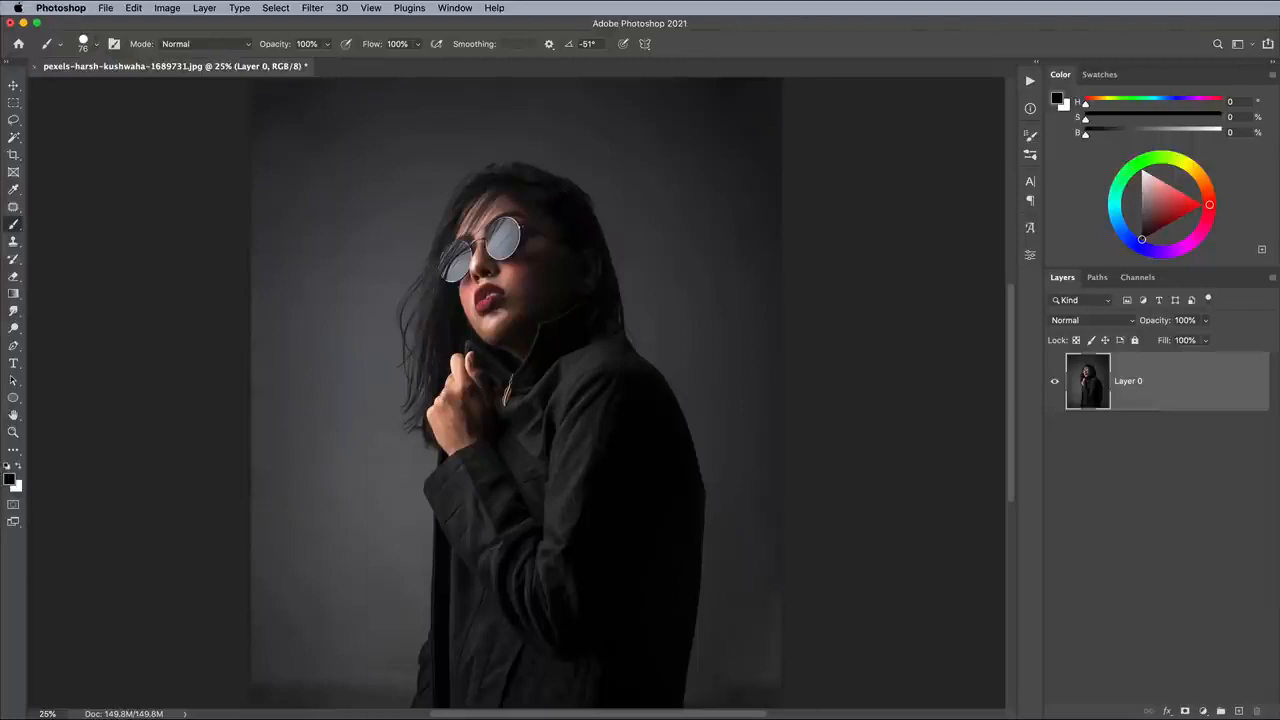
- Switch the foreground color to white, reduce the brush to 60 px, and undo each test stroke painted beside the woman's hair
left_click_drag(371, 323, 378, 451)
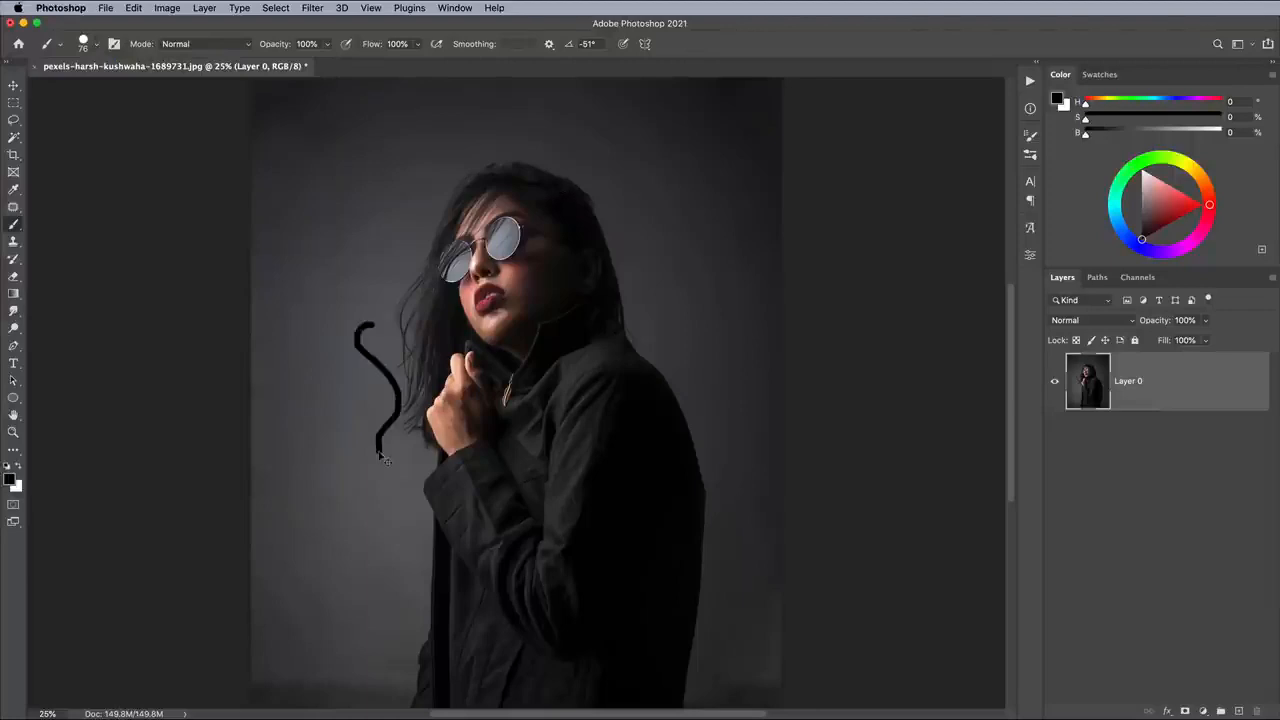
key("super+z")
left_click(19, 467)
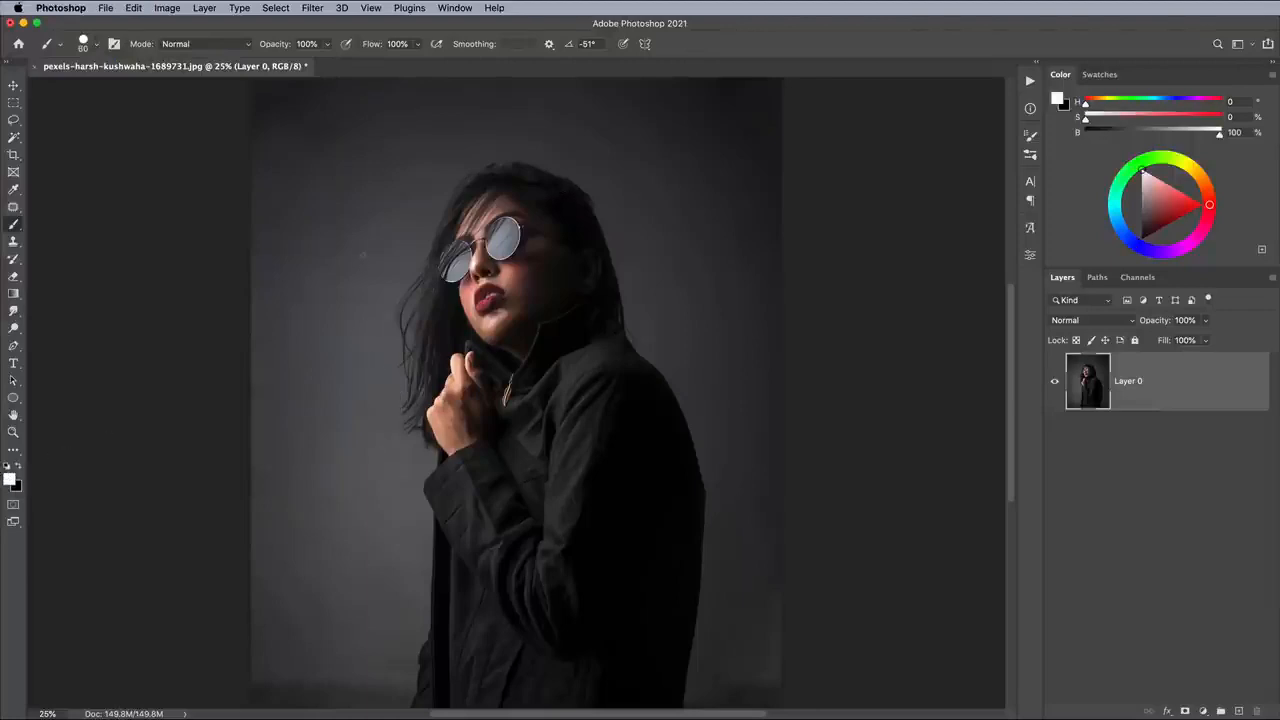
left_click_drag(363, 255, 354, 320)
key("super+z")
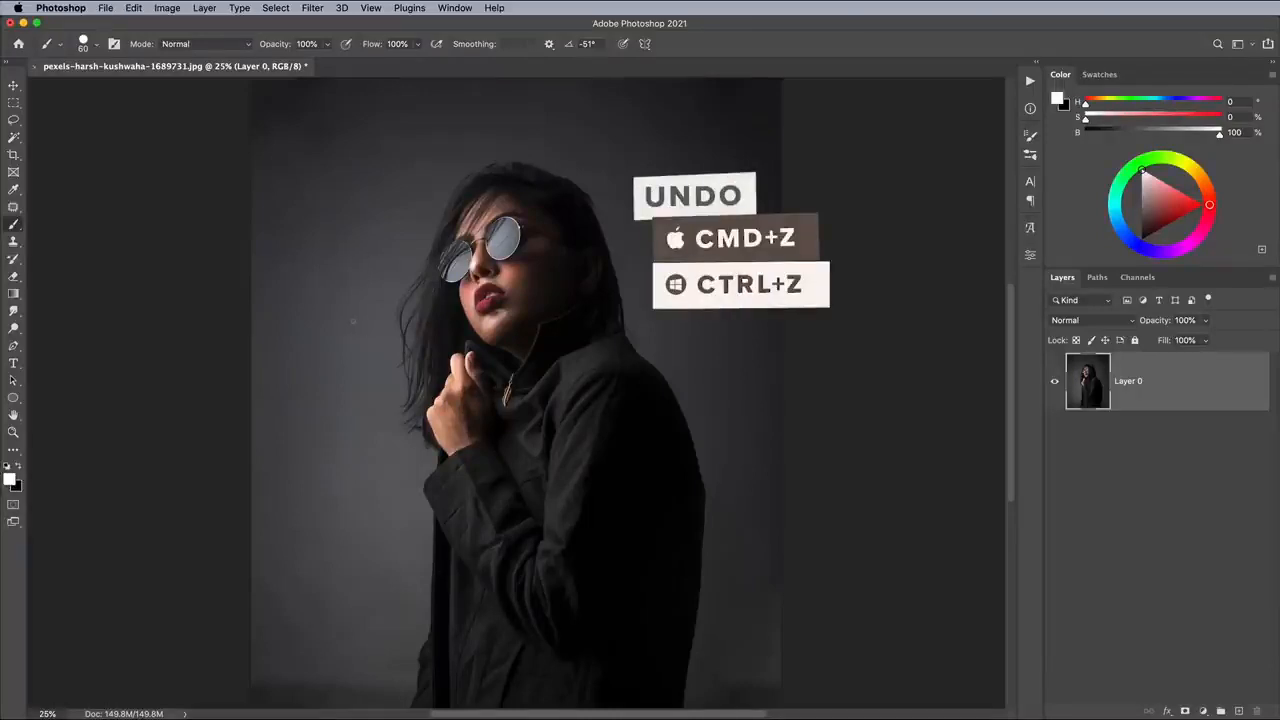
- Draw a closed triangular path across the woman's face and upper body with the Pen tool, and add a new layer above the photo
left_click(13, 345)
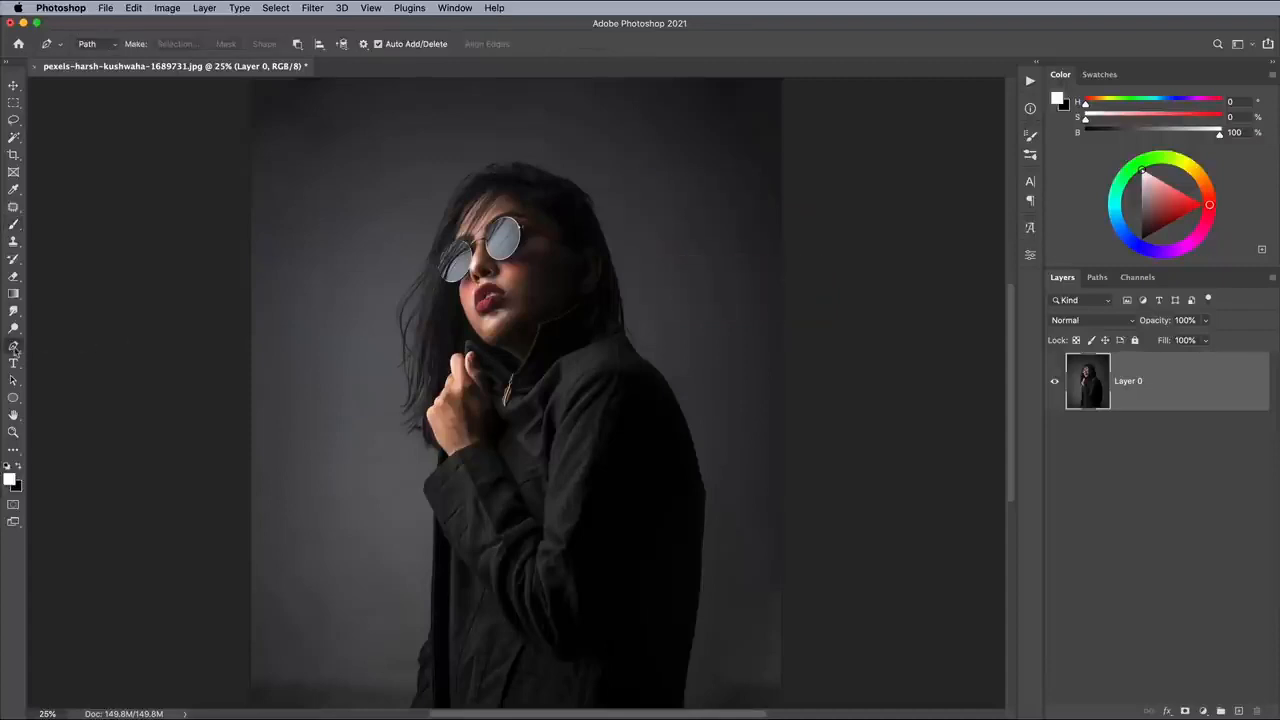
left_click(323, 225)
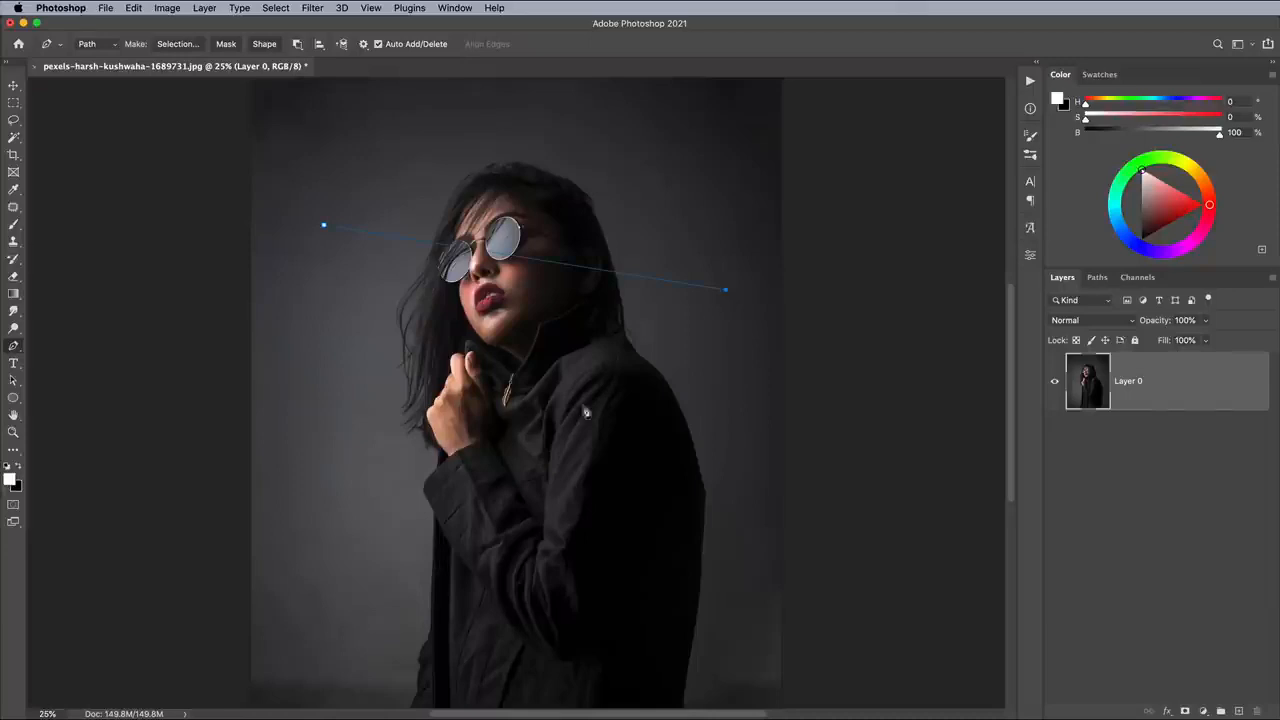
left_click(360, 560)
left_click(1239, 711)
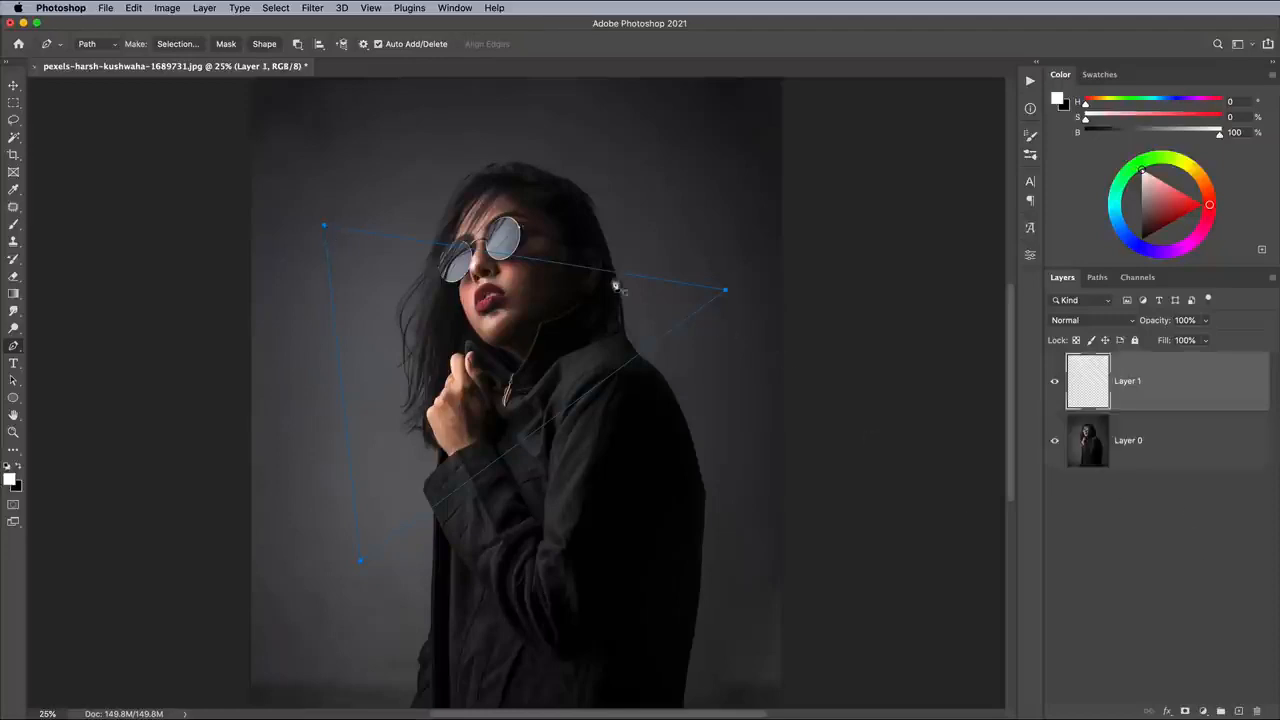
- Stroke the triangular path with the white Brush on the new layer and dismiss the path
right_click(579, 276)
left_click(615, 367)
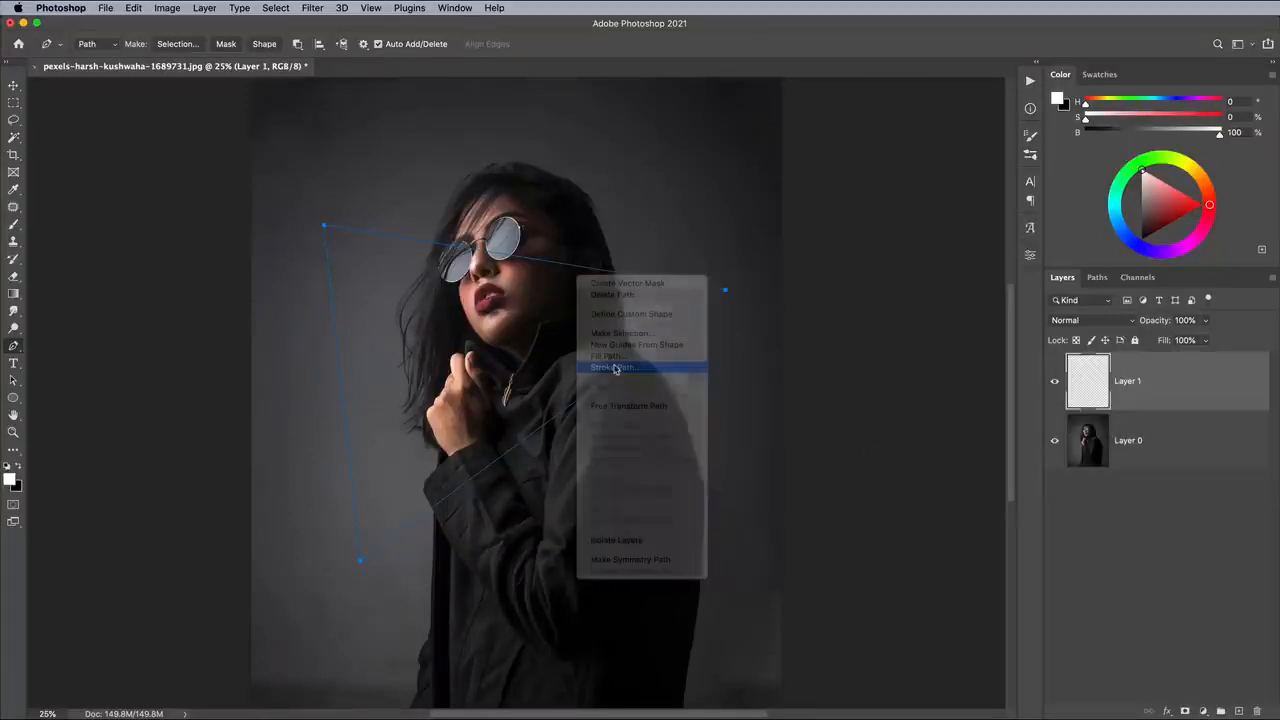
left_click(911, 436)
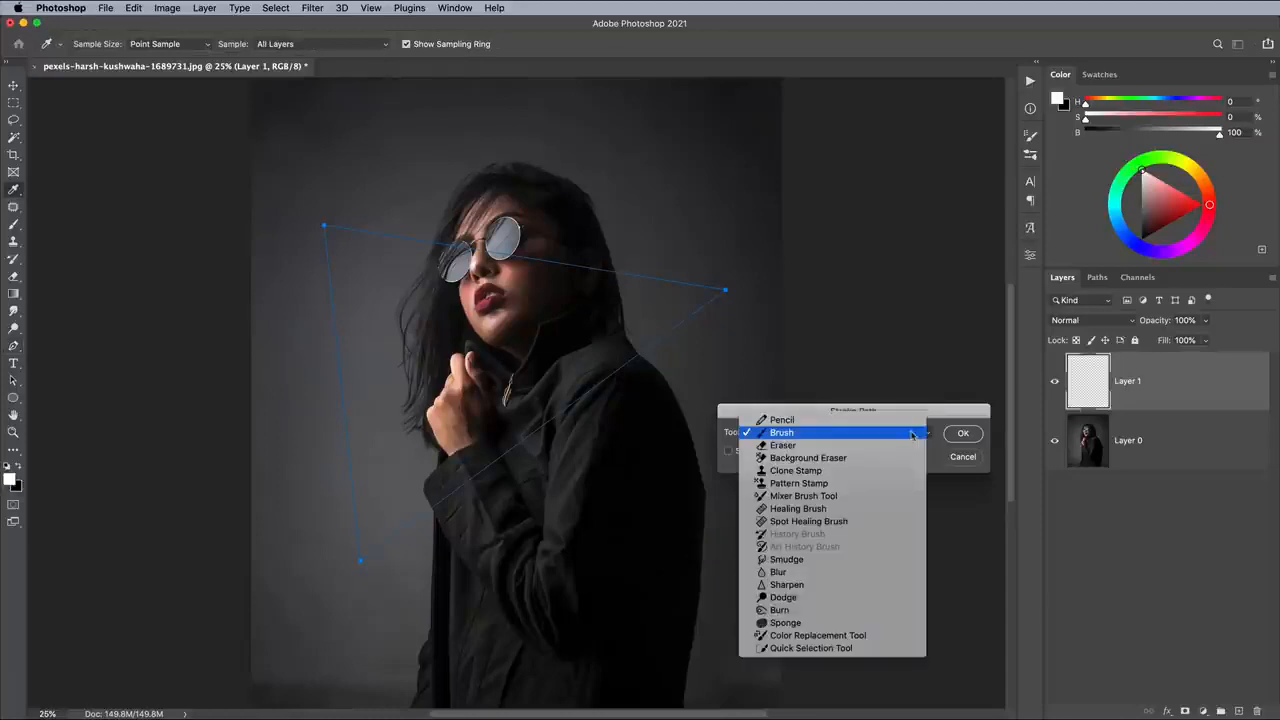
left_click(909, 434)
left_click(961, 435)
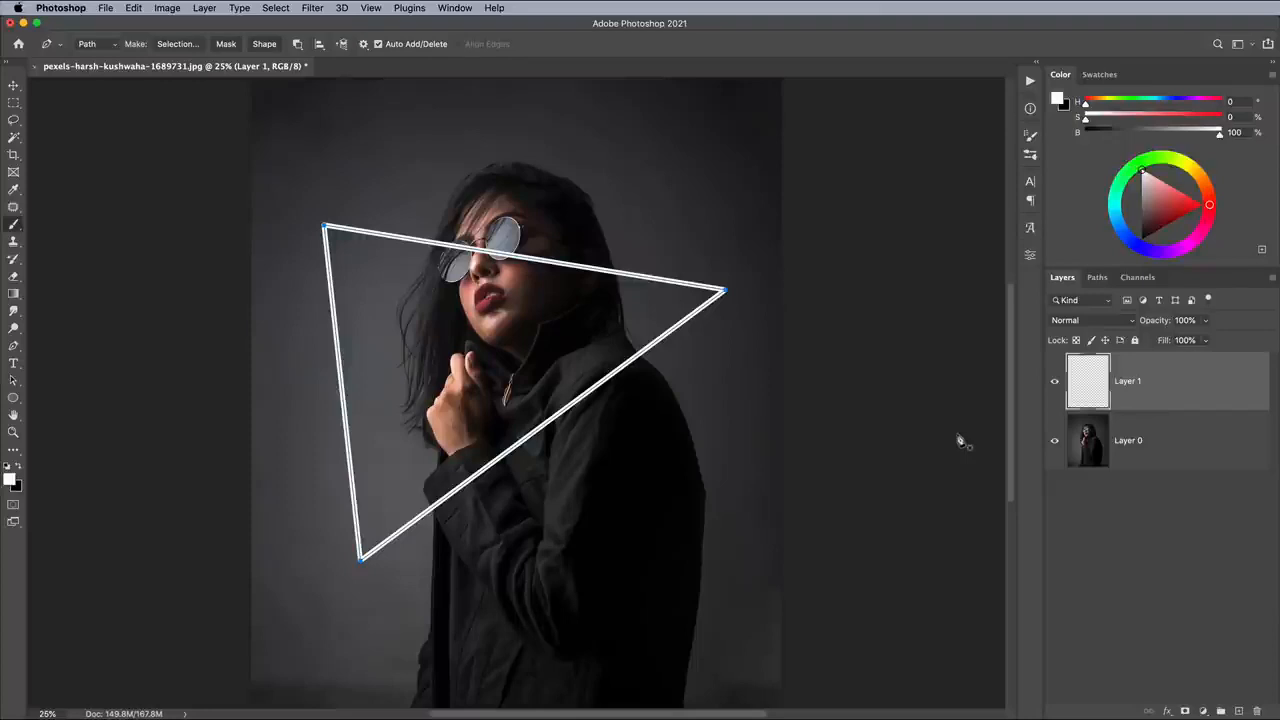
key("Escape")
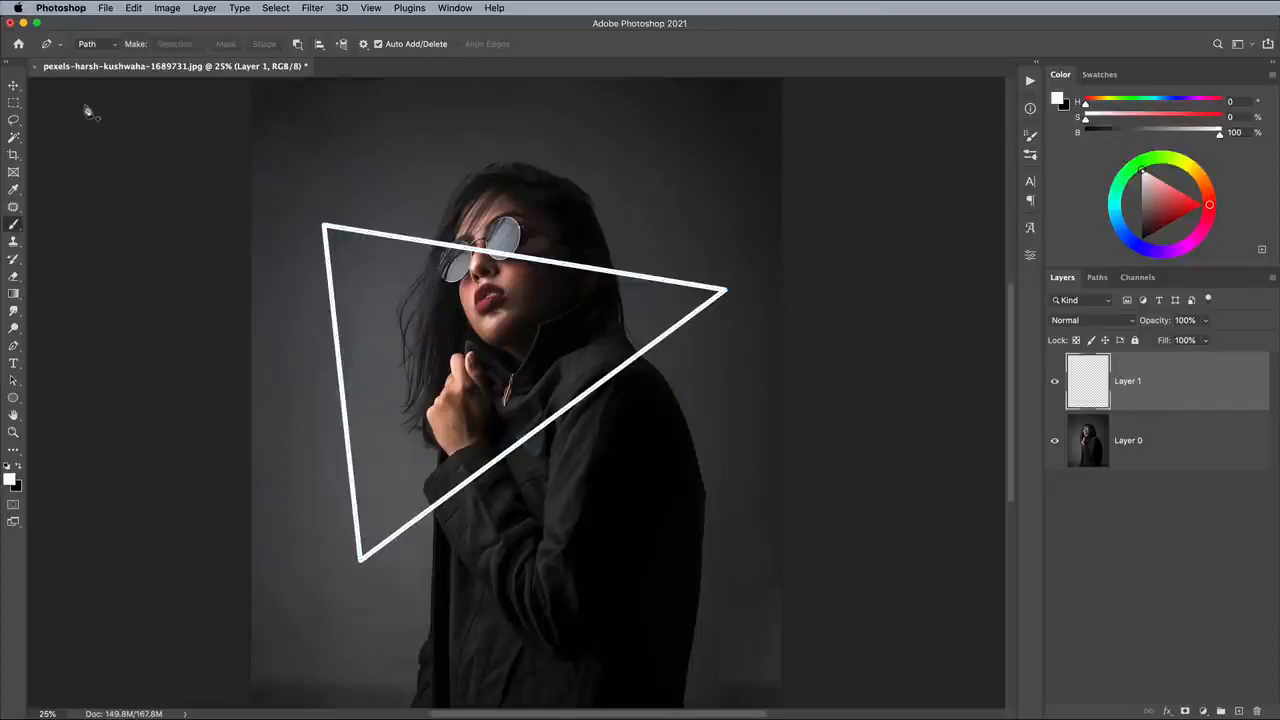
- Free-transform the white triangle, rotating it about -1.6° and moving it slightly up so its upper side crosses the sunglasses
left_click(13, 85)
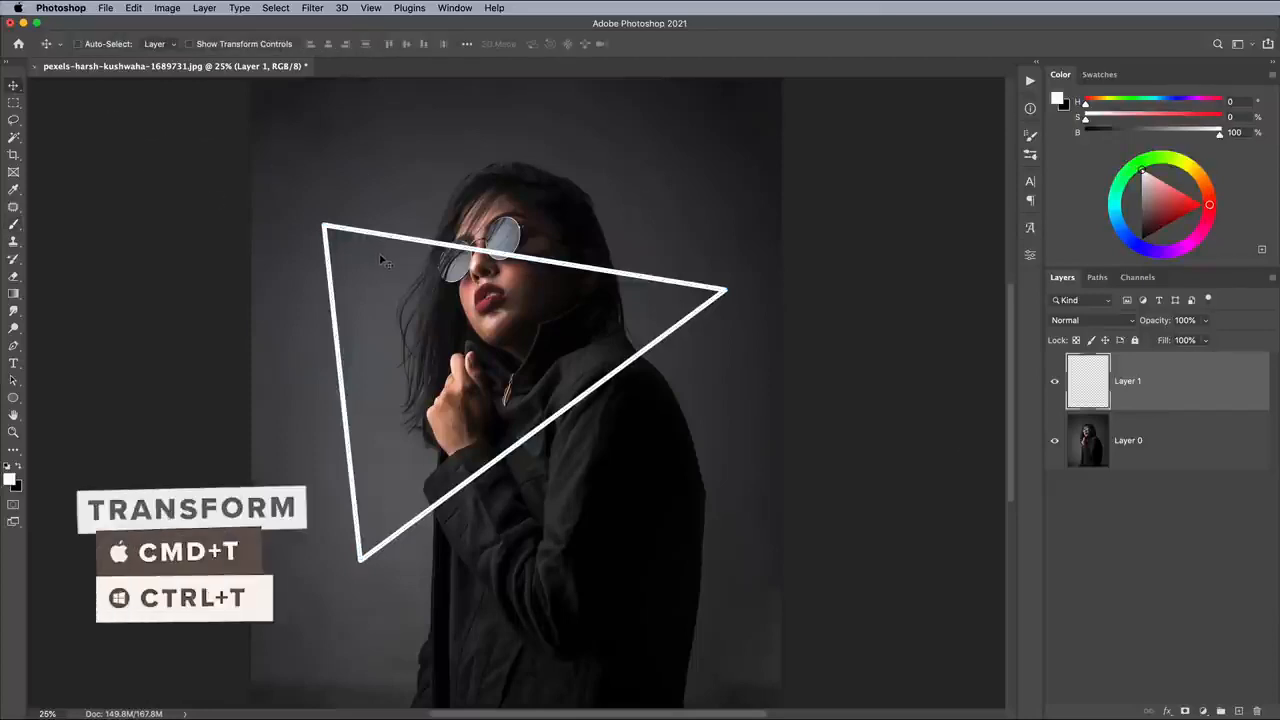
key("super+t")
left_click_drag(399, 253, 416, 233)
left_click_drag(432, 184, 446, 176)
left_click_drag(439, 262, 431, 271)
left_click_drag(498, 175, 478, 179)
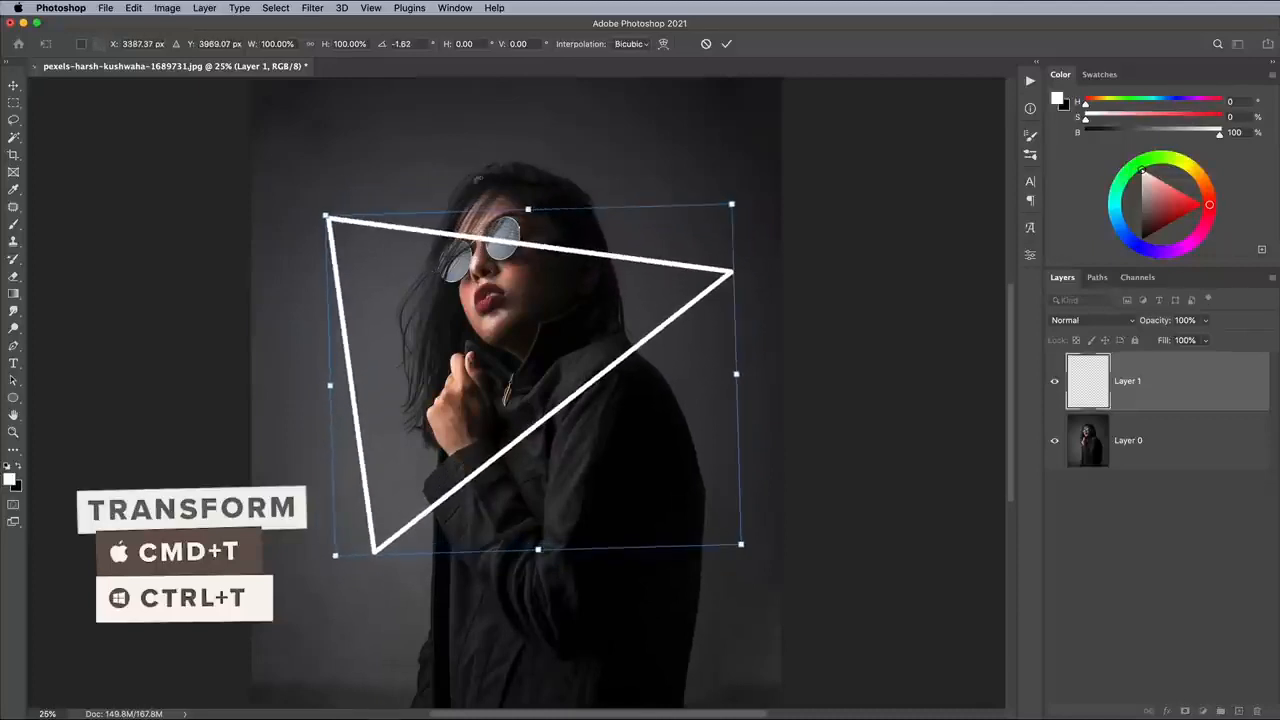
left_click_drag(528, 290, 528, 280)
key("Return")
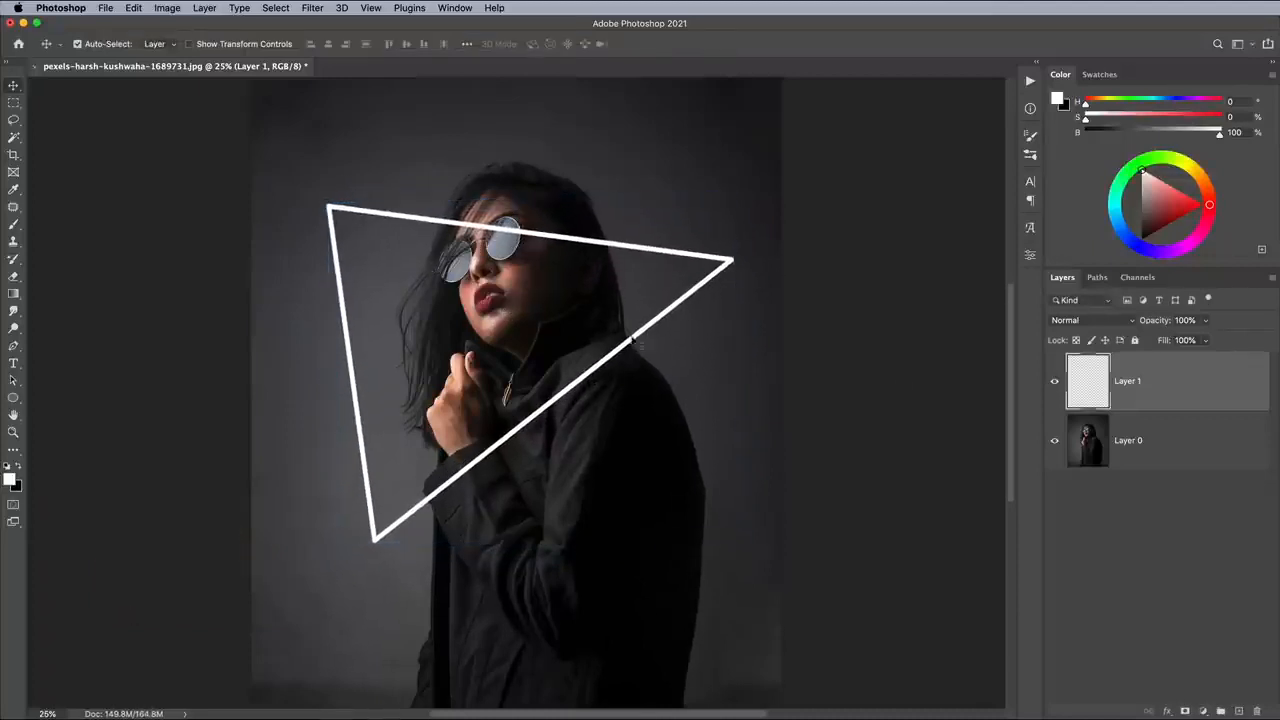
- Add a Color Overlay style to the triangle layer with the hot pink color ff04a3 at 100% opacity
double_click(1181, 388)
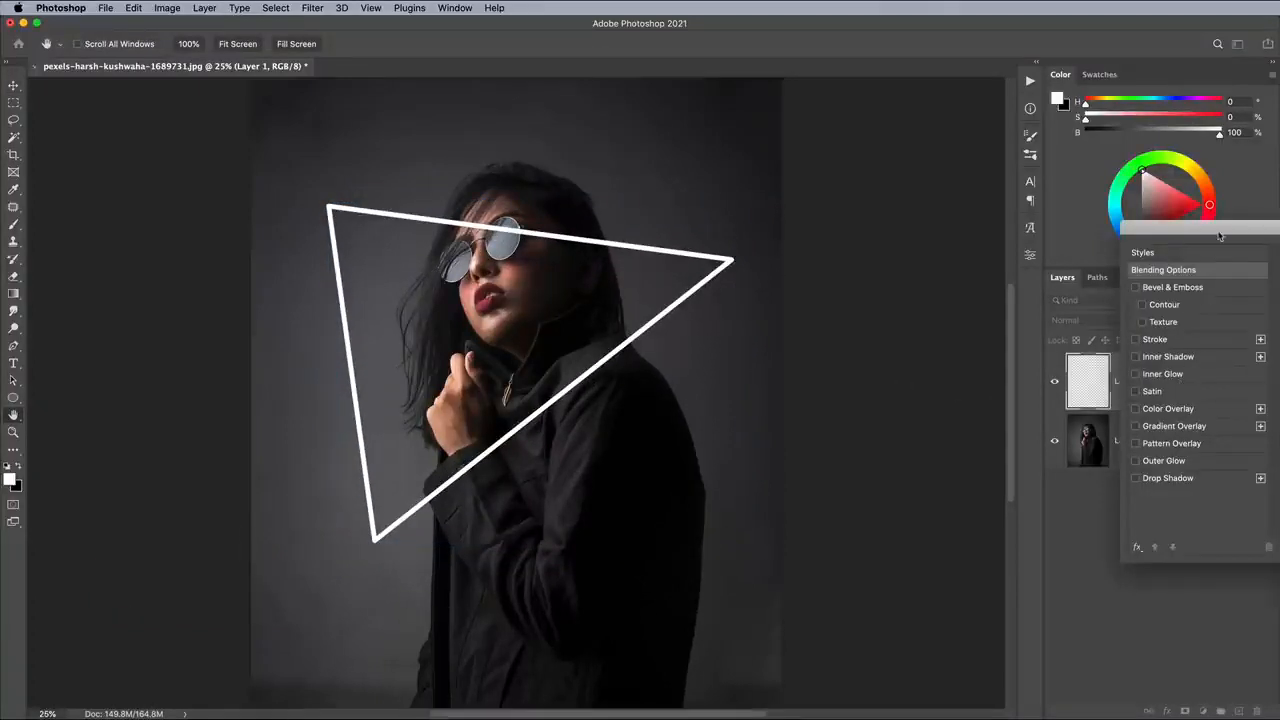
left_click_drag(1148, 238, 735, 160)
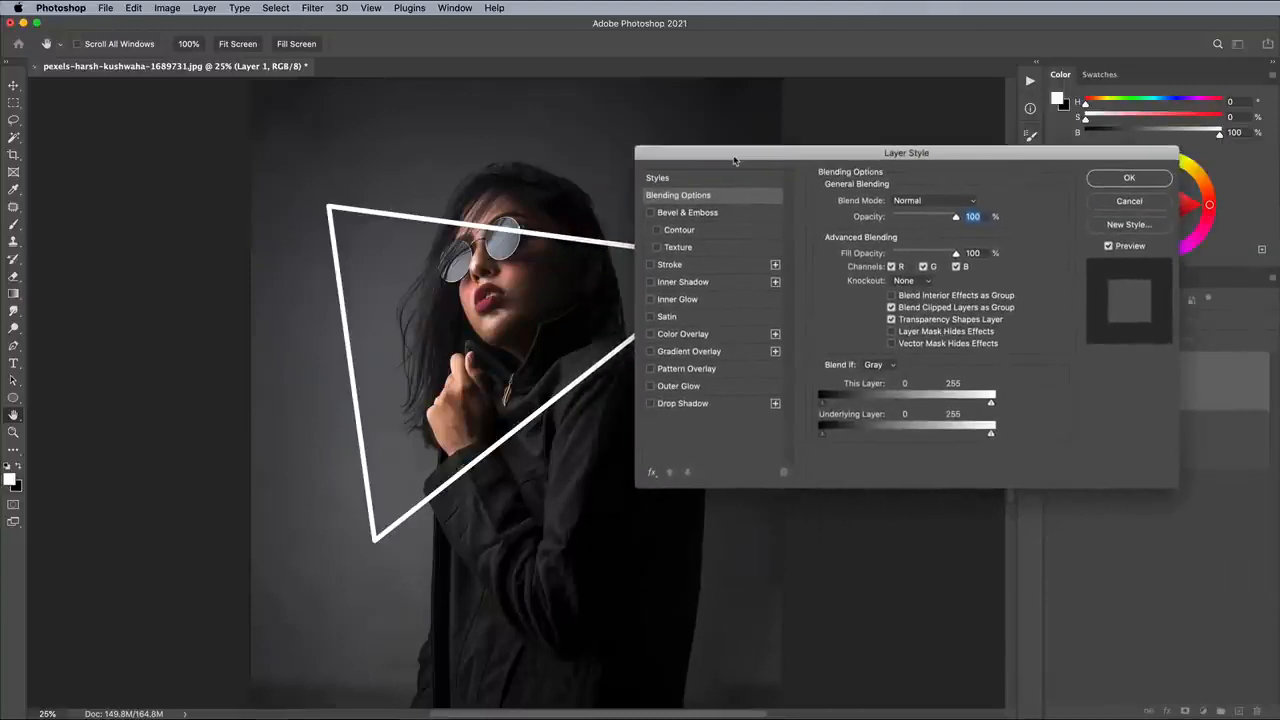
left_click(686, 334)
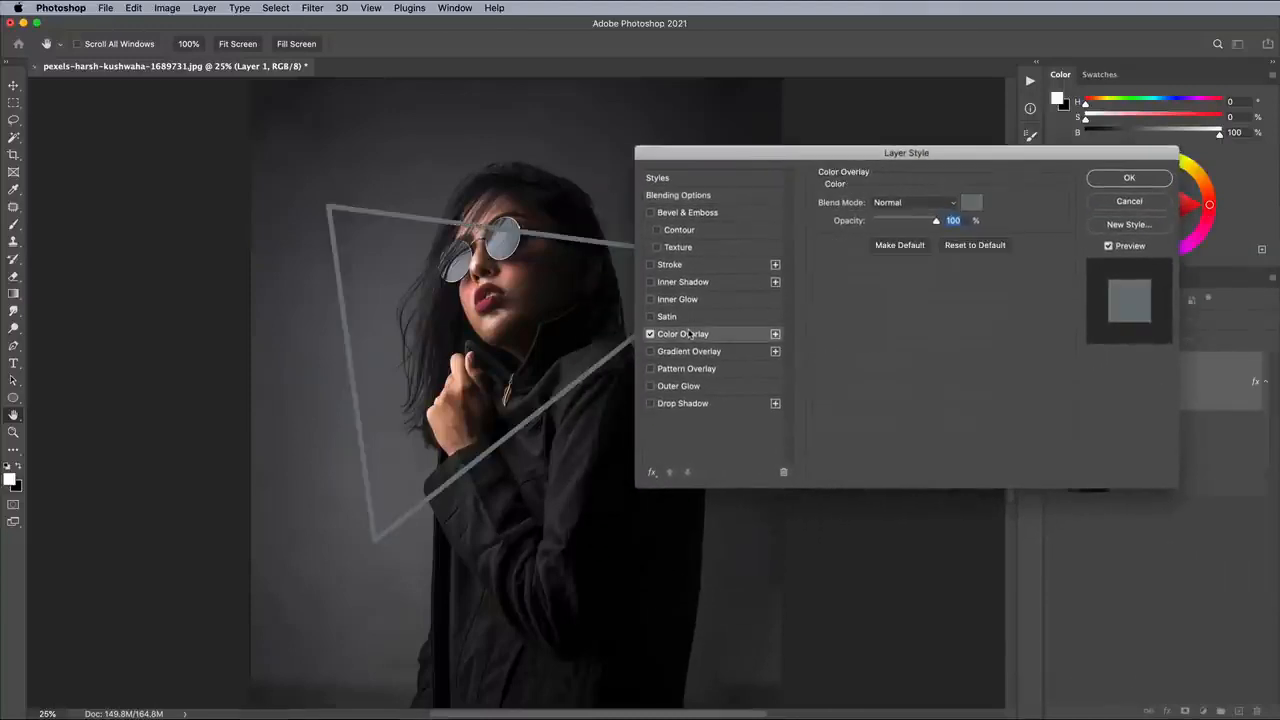
left_click(974, 203)
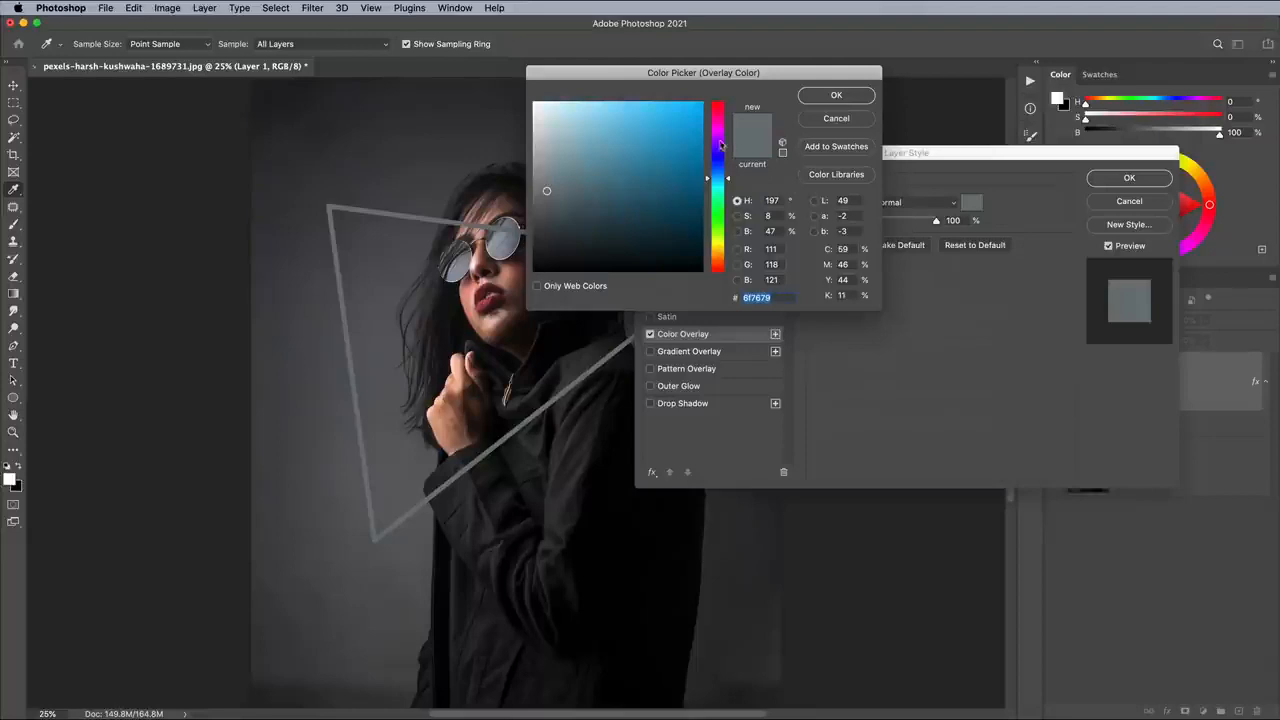
mouse_move(720, 145)
left_mouse_down()
mouse_move(701, 93)
mouse_move(727, 120)
left_mouse_up()
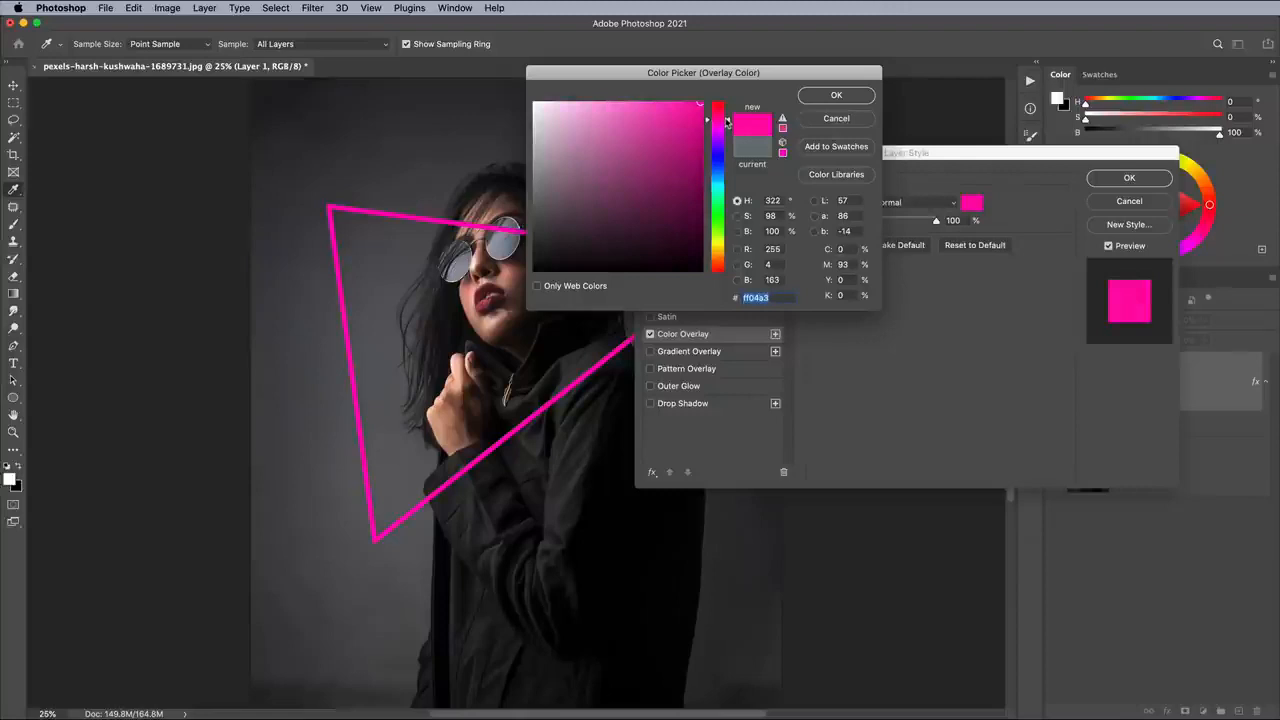
left_click(845, 97)
- Add a white Inner Glow to the triangle at 100% opacity with its source set to Center and choke at 0%
left_click(690, 299)
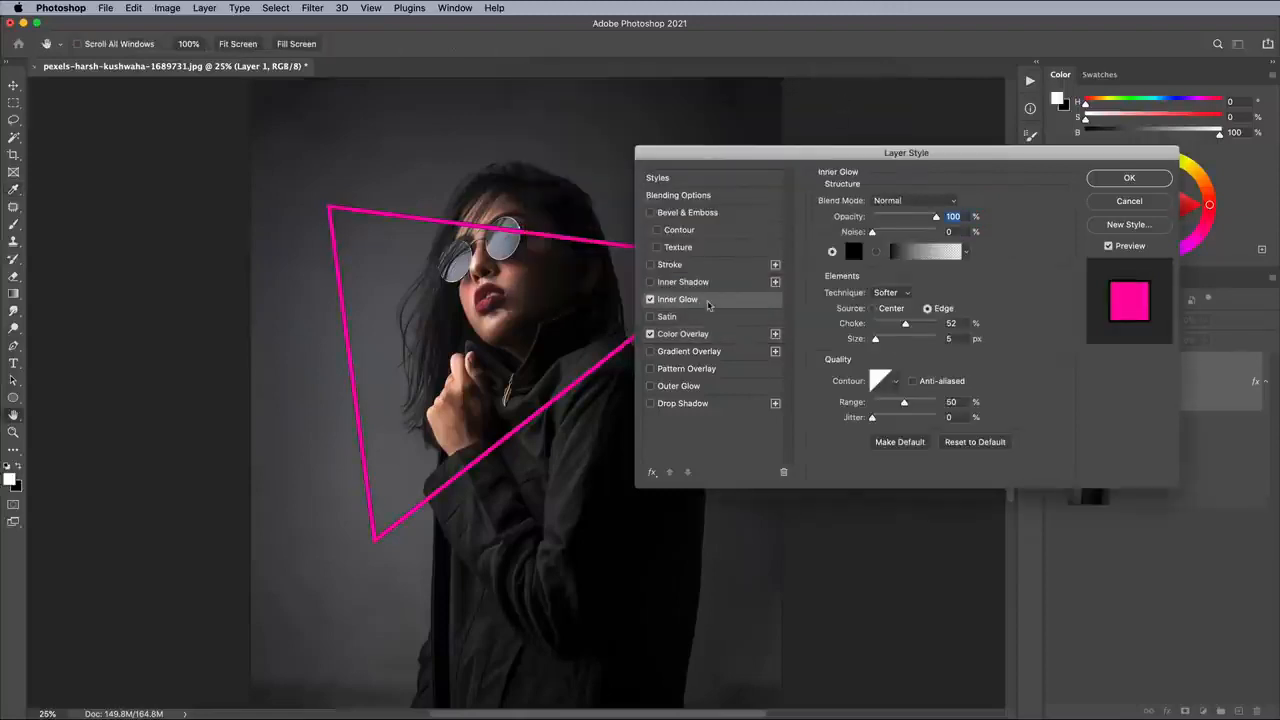
left_click(860, 256)
left_click_drag(661, 206, 489, 74)
left_click(832, 96)
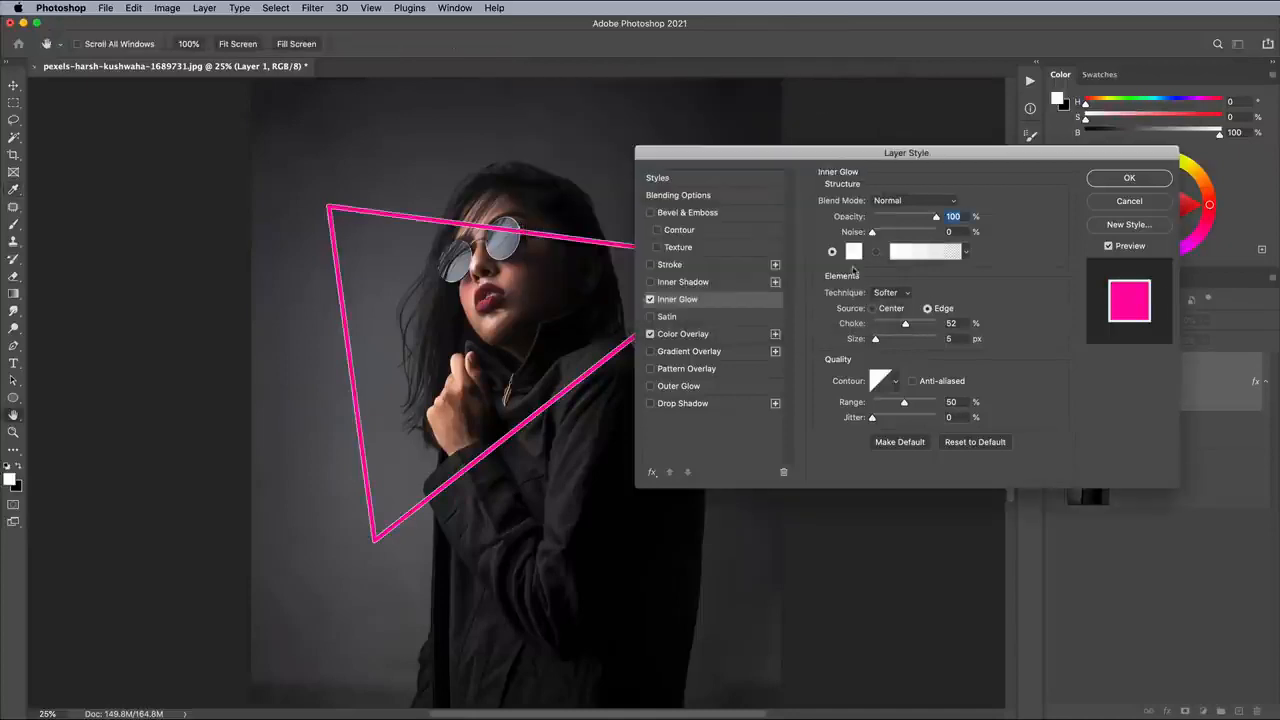
left_click(883, 310)
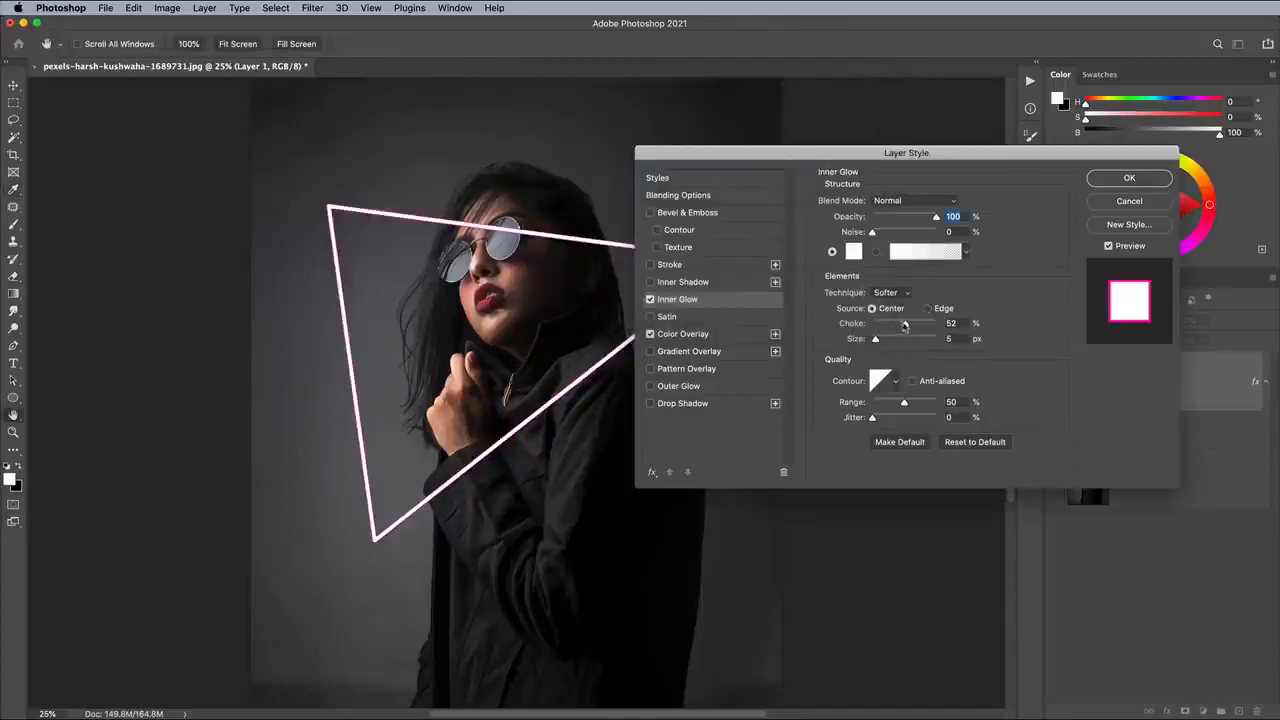
left_click_drag(905, 325, 857, 328)
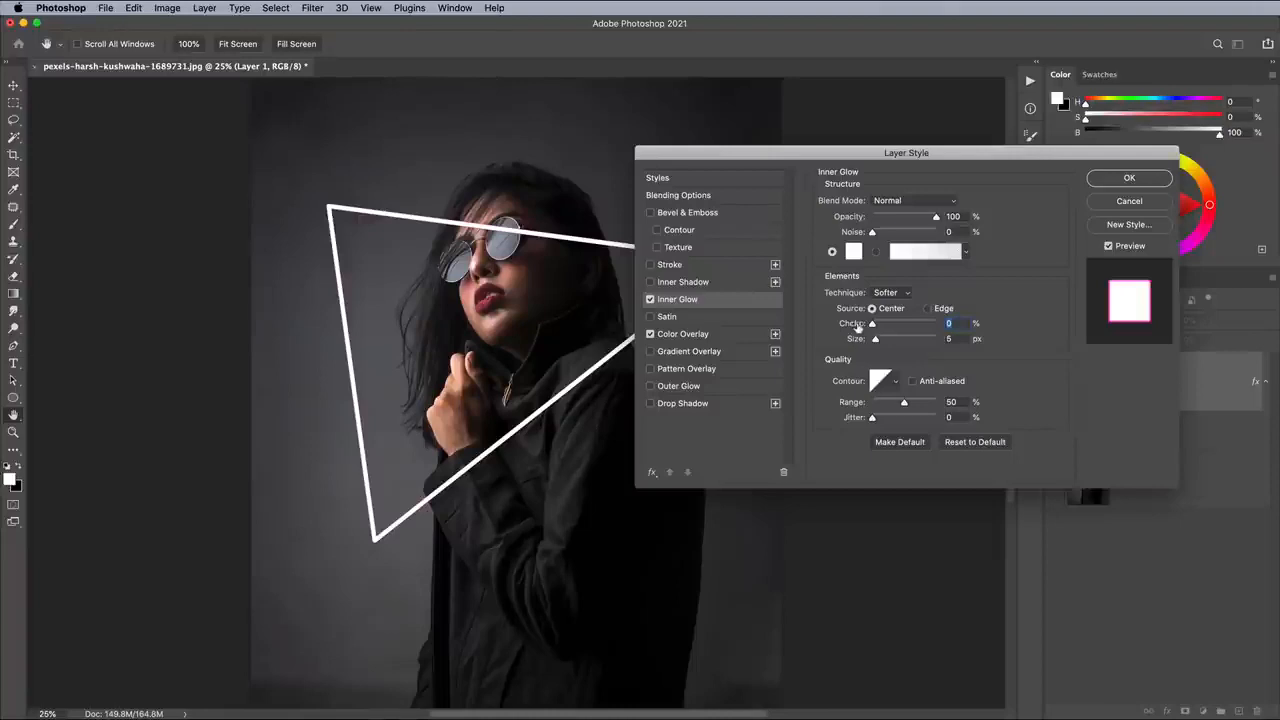
- Adjust the triangle's Inner Glow to a size just under 29 px and give it the half-round contour
key("super+plus")
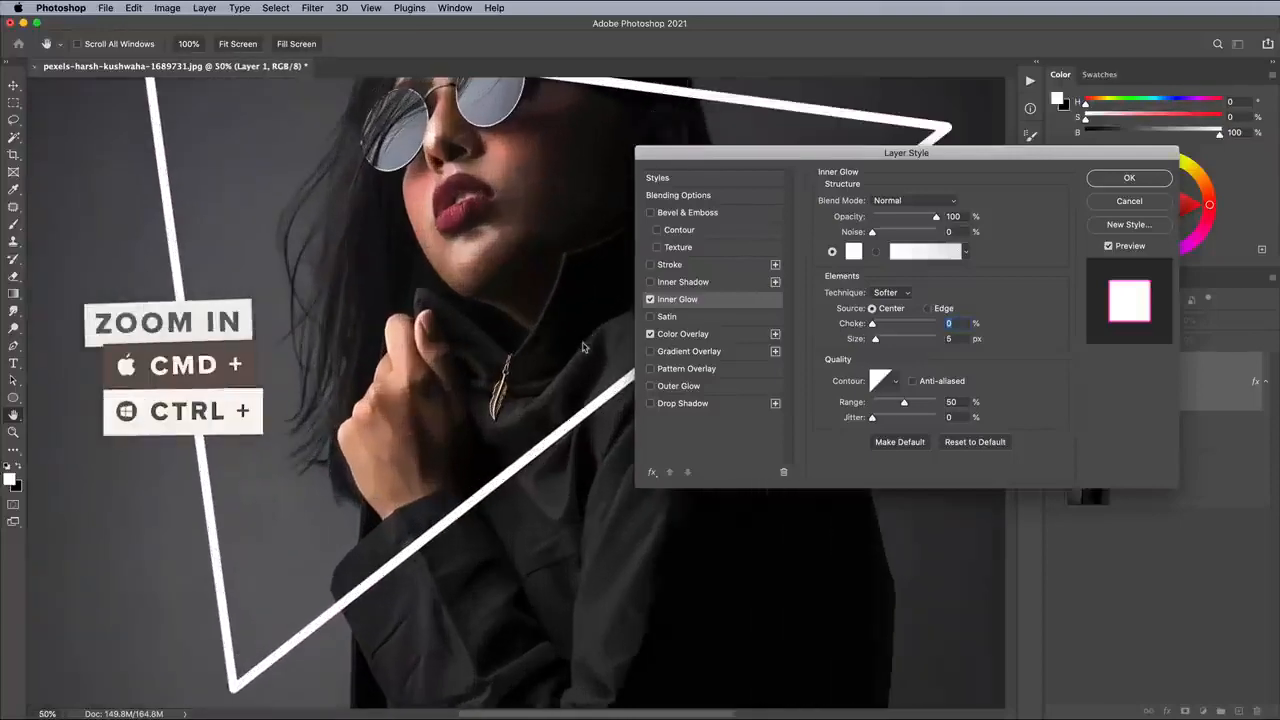
key("super+plus")
left_click_drag(876, 339, 883, 342)
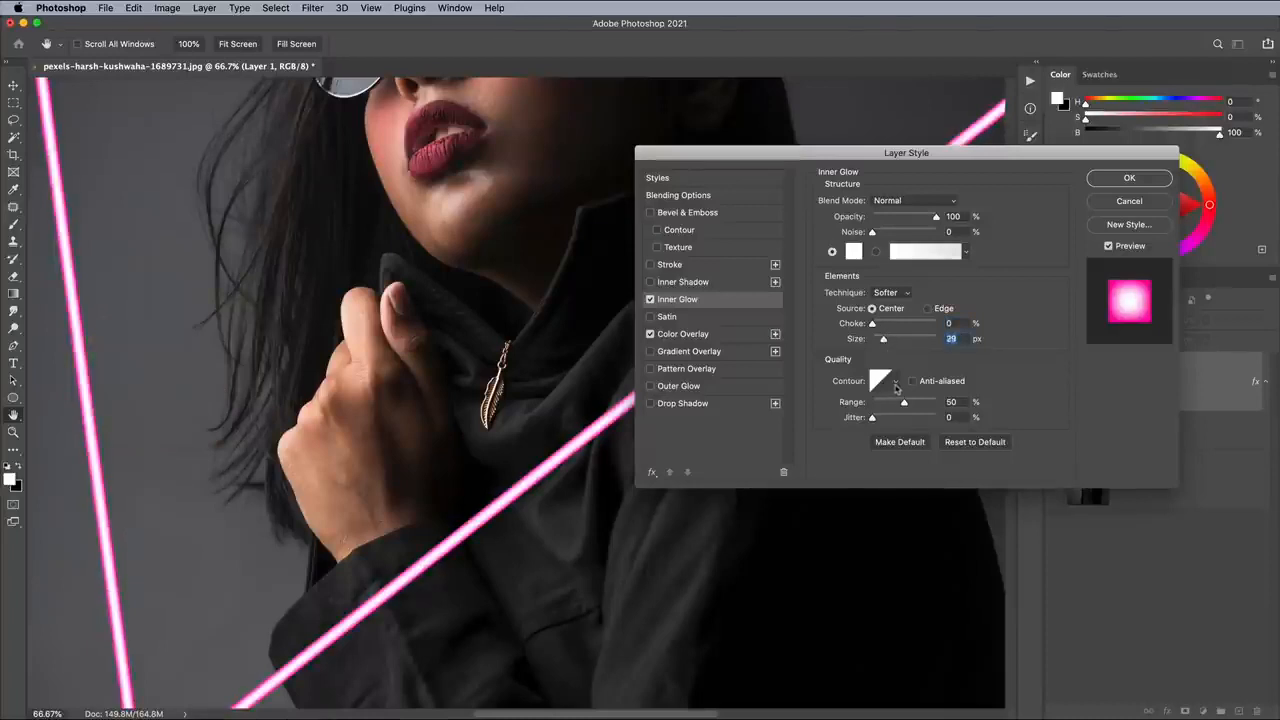
left_click(895, 385)
left_click(817, 432)
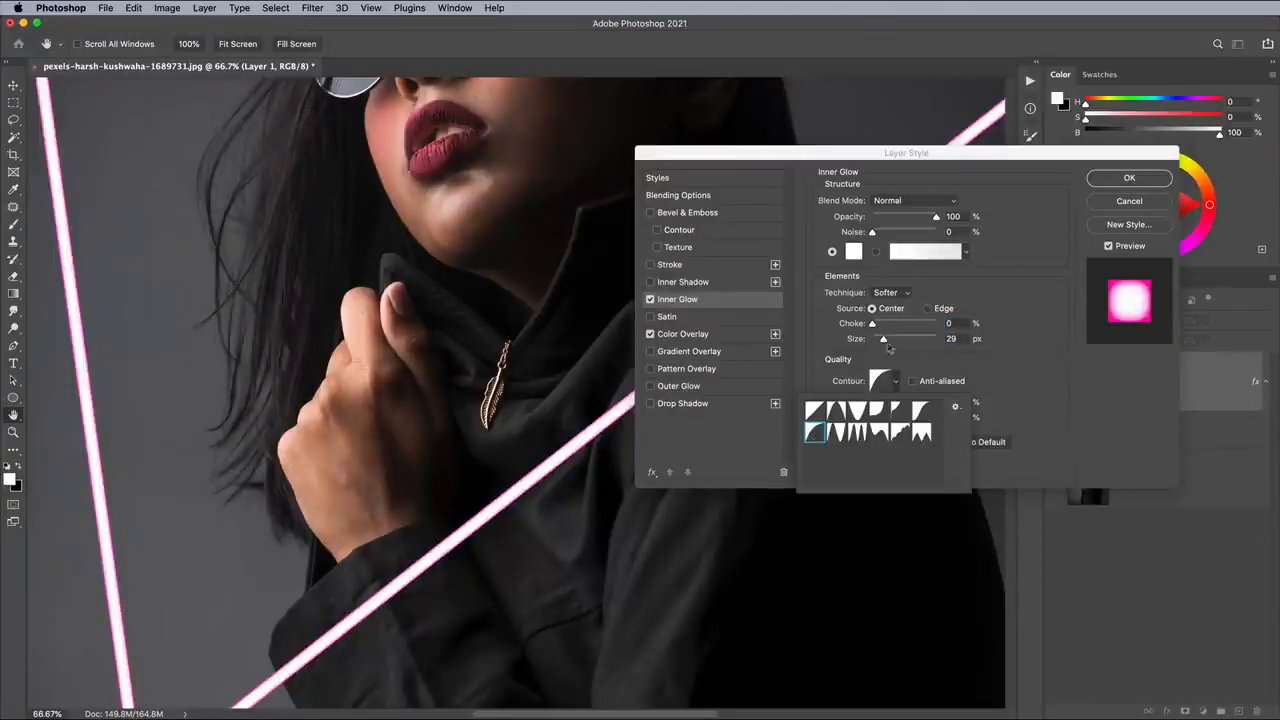
left_click(887, 345)
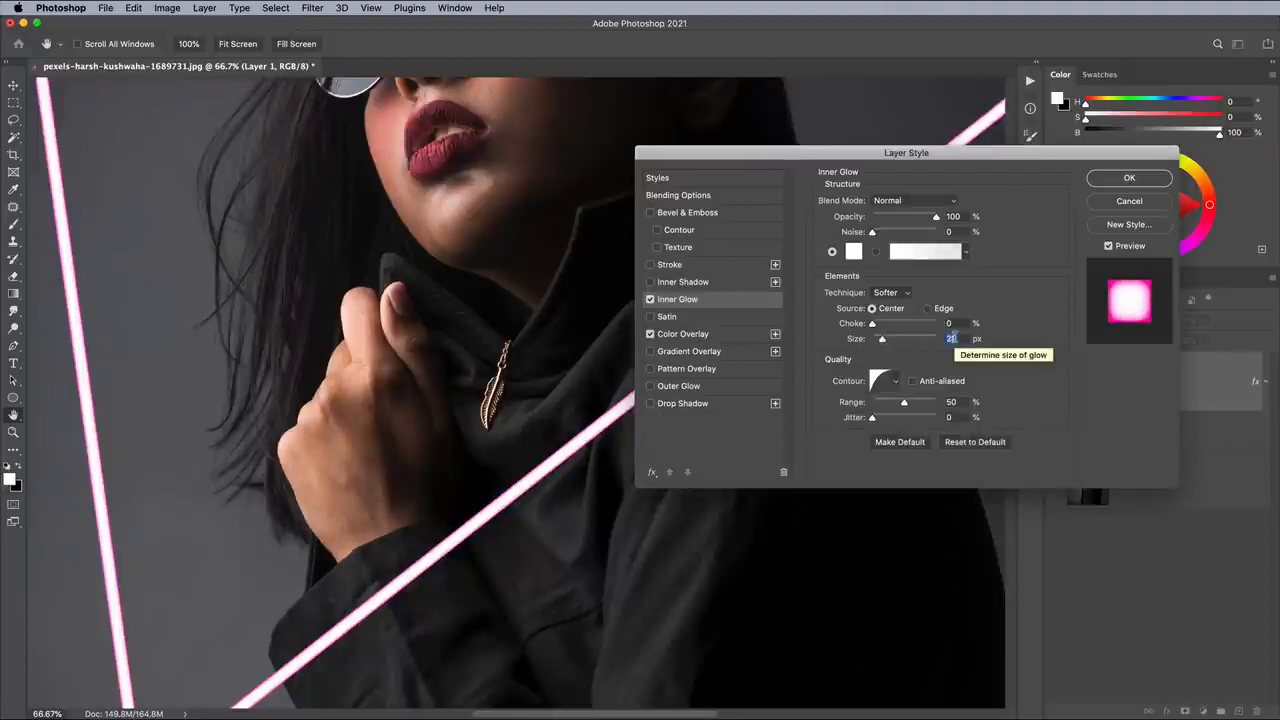
key("Down")
key("Down")
key("Down")
key("Down")
- Add an Outer Glow style to the triangle layer and set its color to a bright magenta pink
left_click(680, 386)
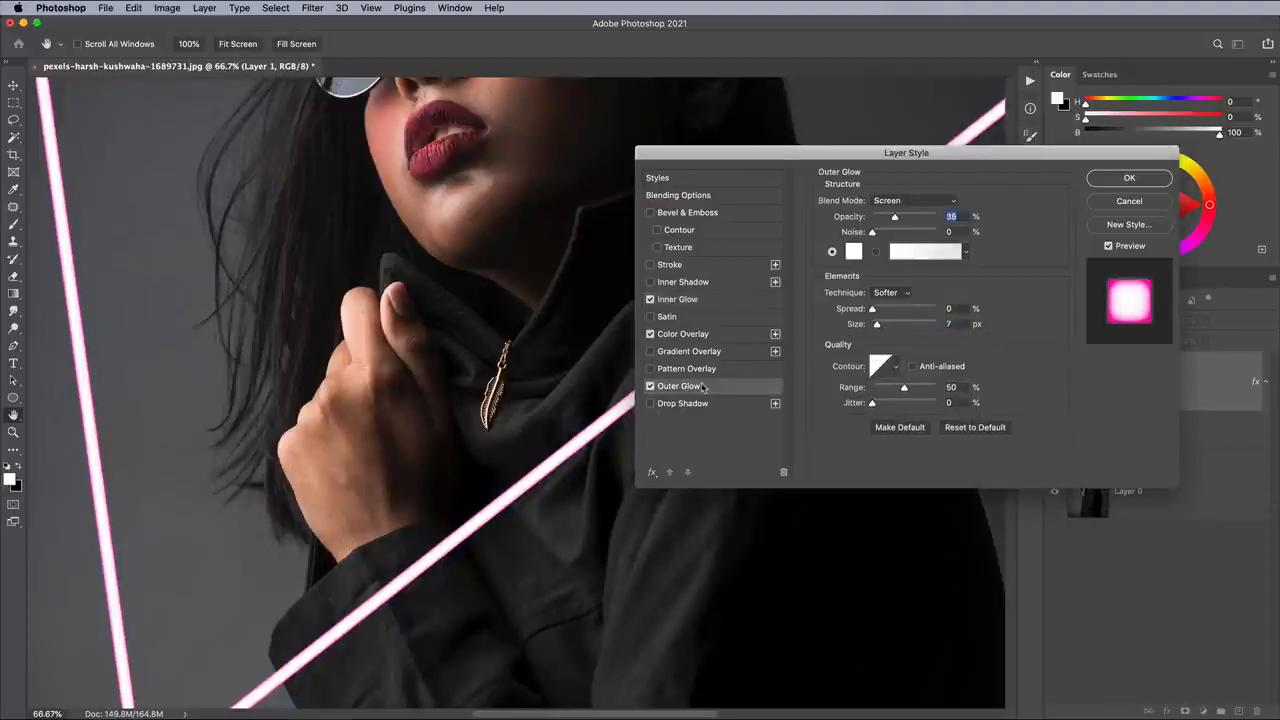
left_click(853, 252)
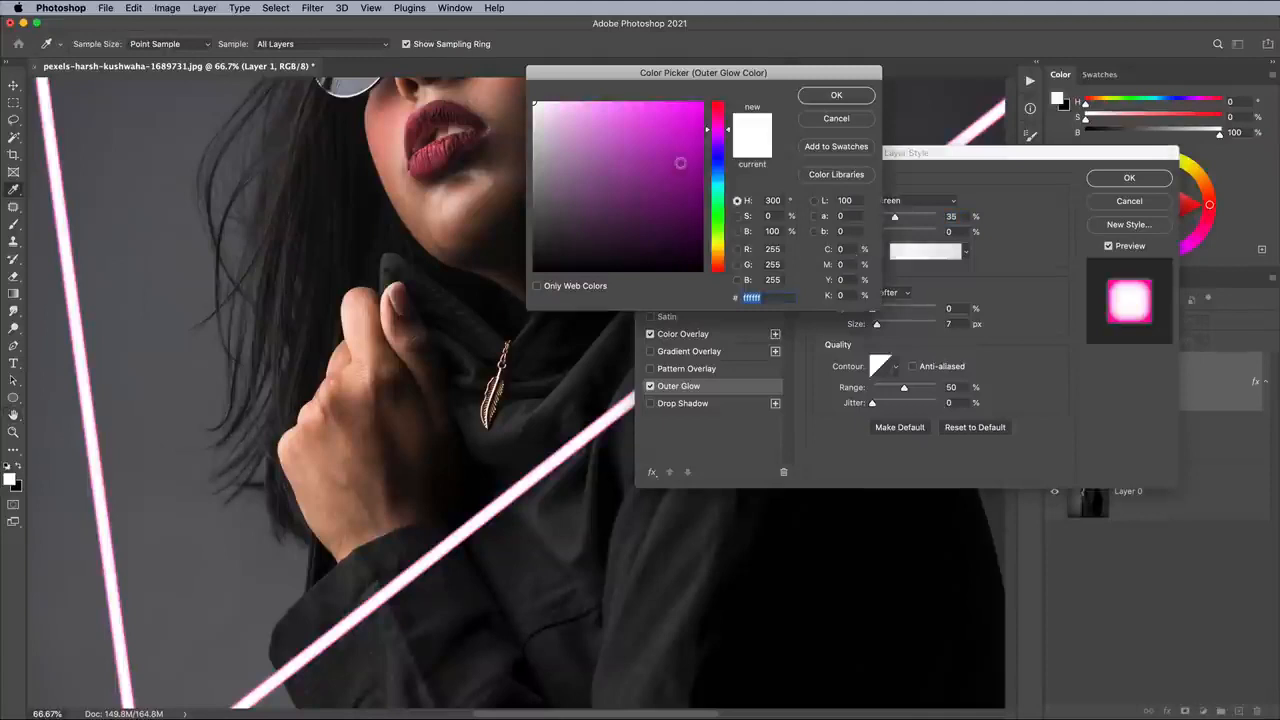
mouse_move(704, 126)
left_mouse_down()
mouse_move(700, 101)
mouse_move(716, 126)
left_mouse_up()
left_click(814, 97)
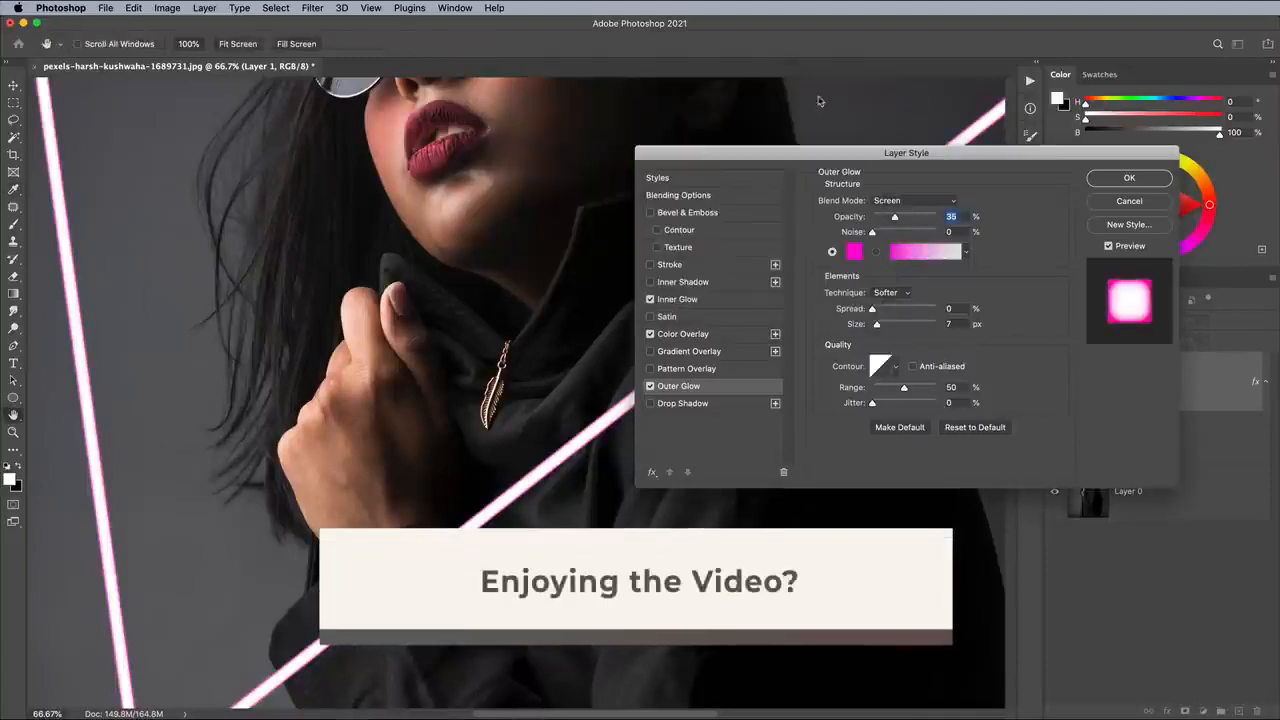
- Set the Outer Glow to Linear Dodge (Add) blending with a size of 60 px and 50% opacity
left_click(903, 201)
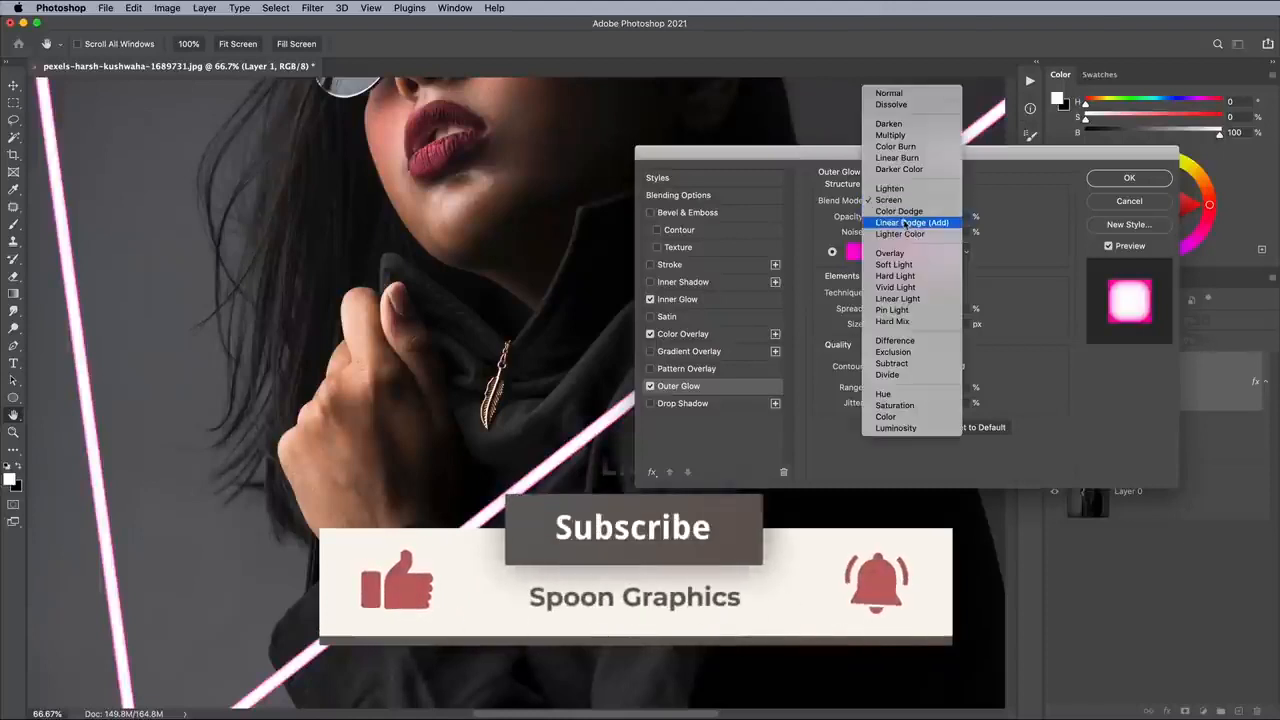
left_click(905, 222)
left_click_drag(897, 218, 937, 218)
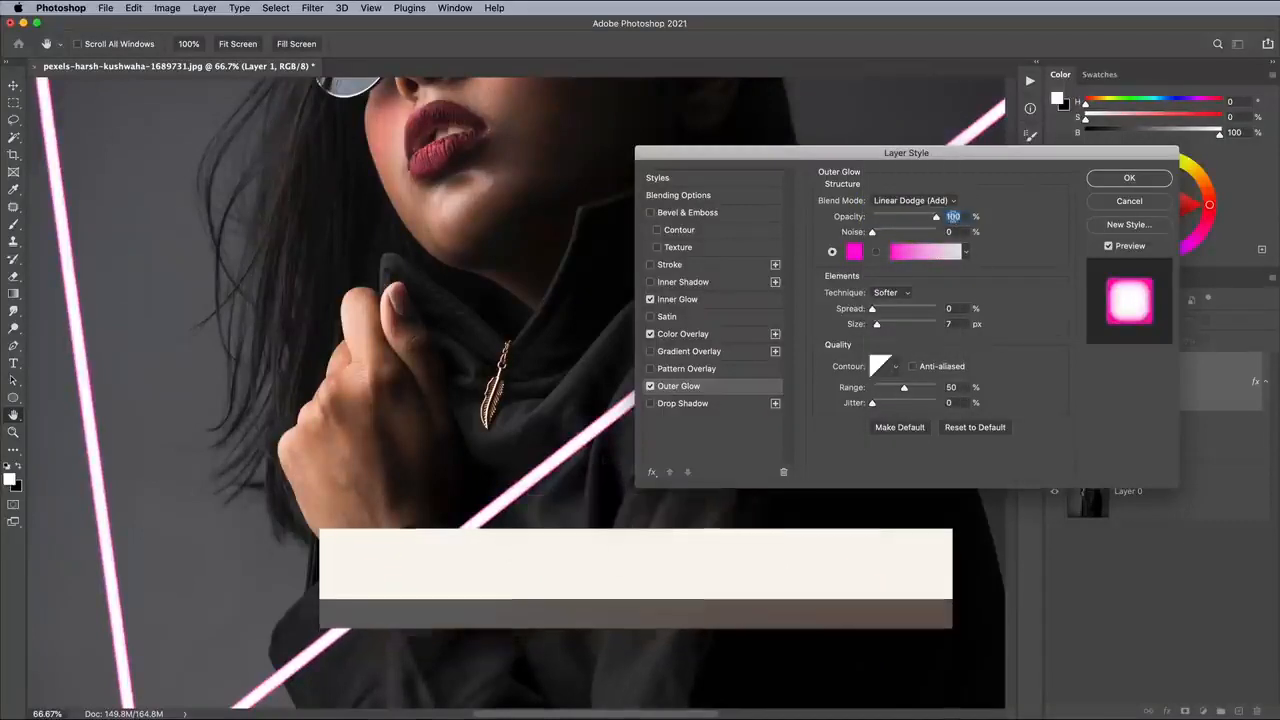
left_click_drag(877, 326, 883, 327)
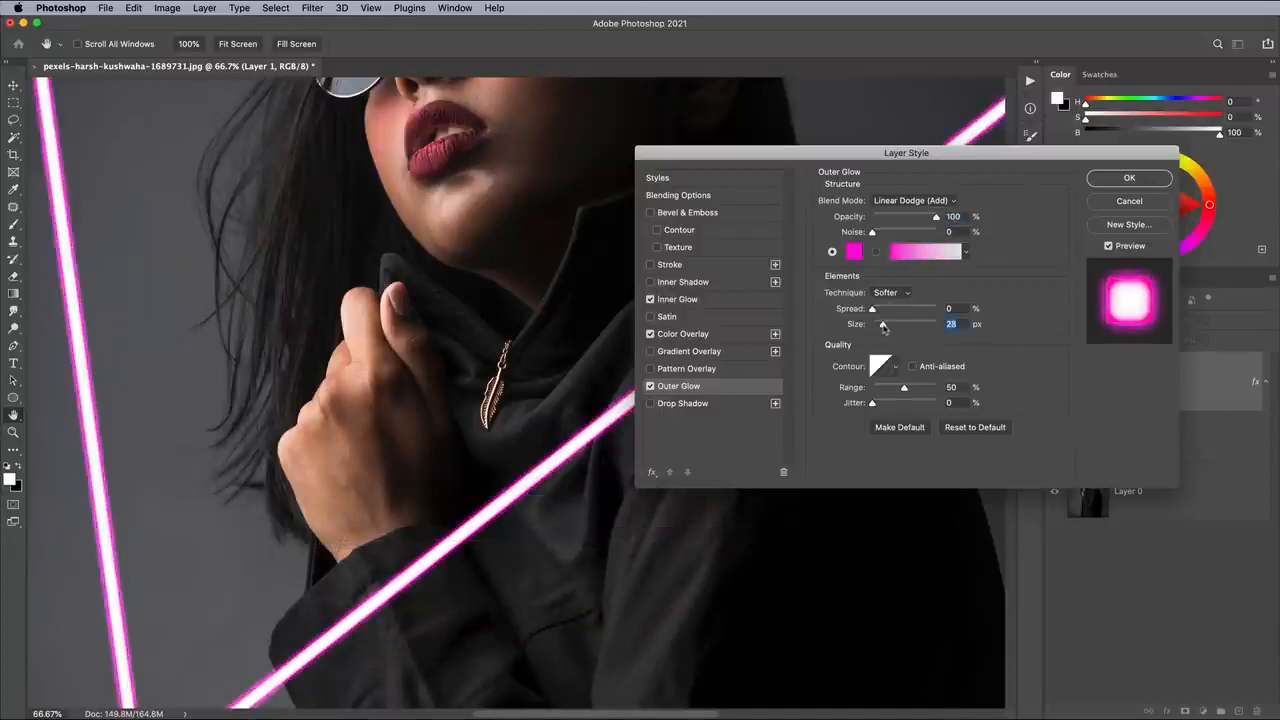
left_click_drag(883, 326, 884, 329)
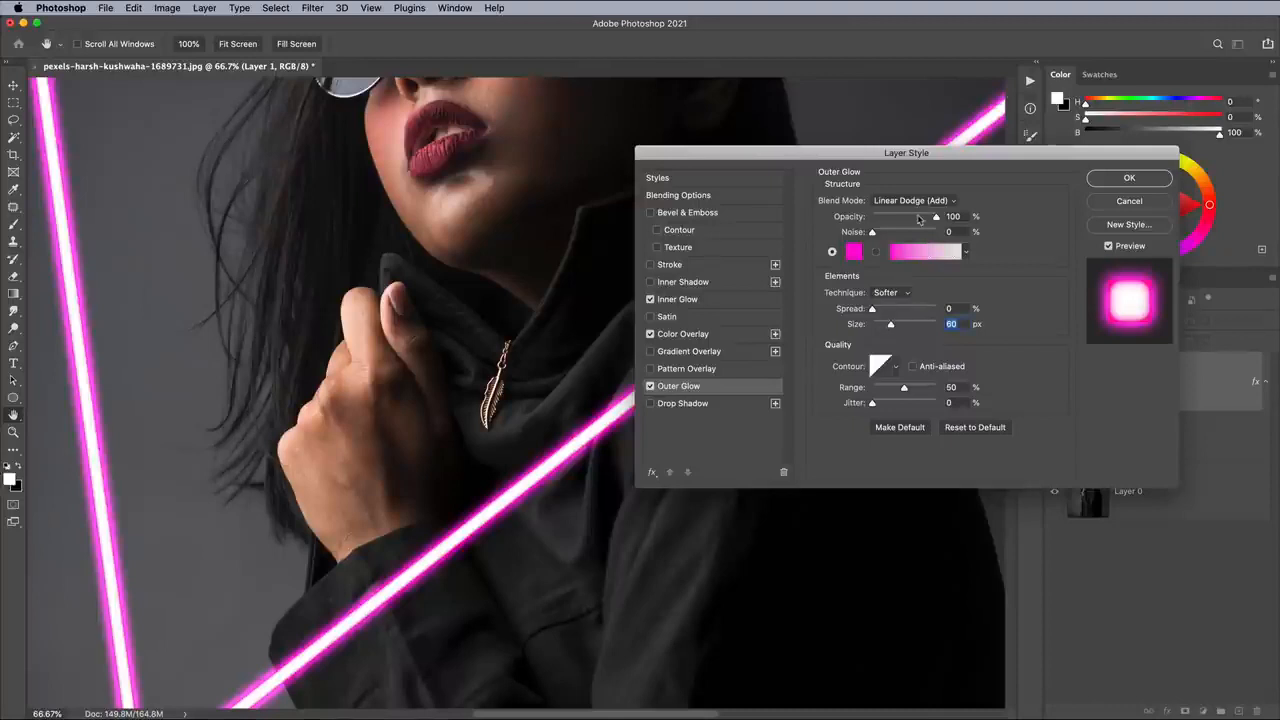
left_click_drag(935, 219, 904, 219)
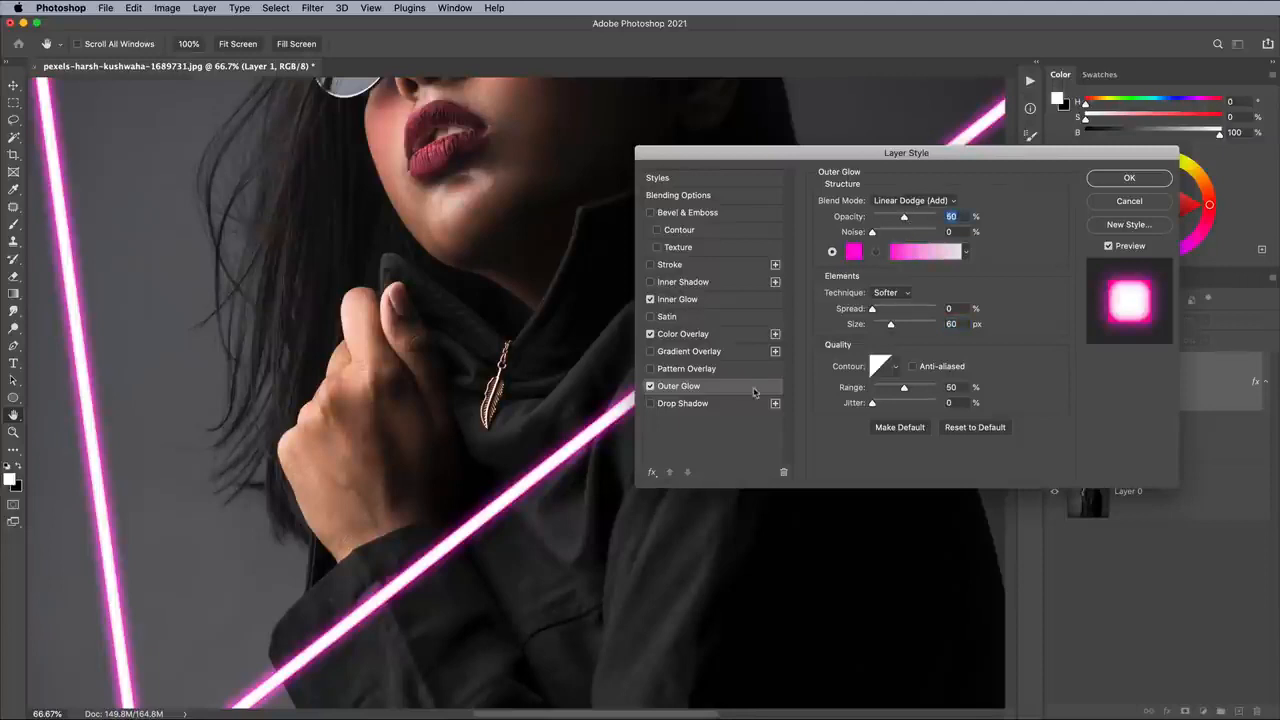
- Add a Drop Shadow style to the triangle layer and change its color to hot pink
left_click(732, 405)
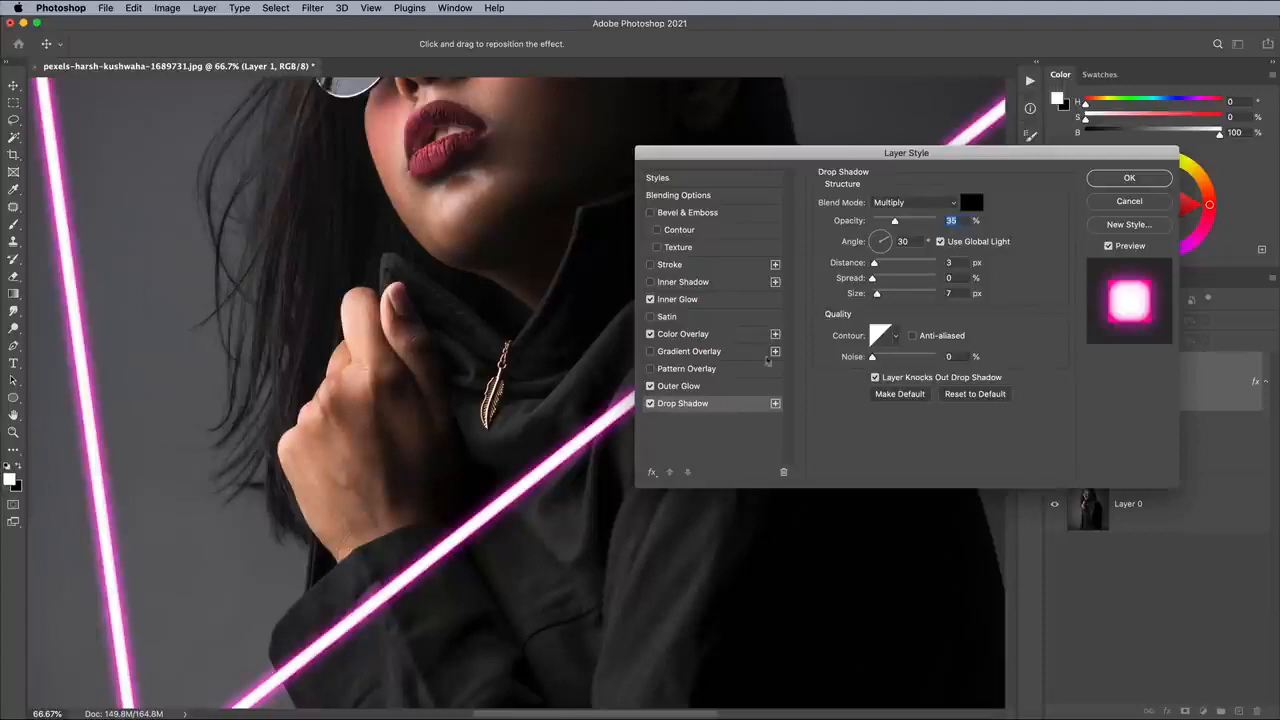
left_click(970, 203)
left_click(721, 124)
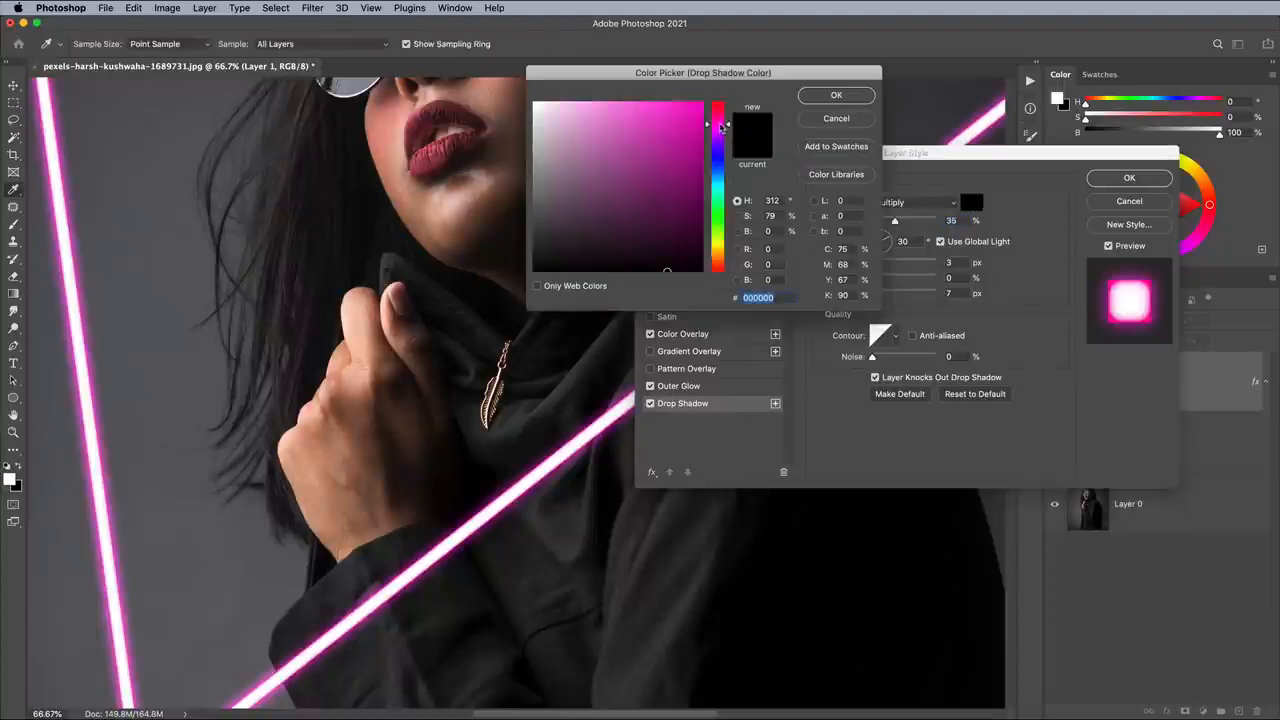
left_click_drag(698, 130, 698, 102)
left_click(822, 98)
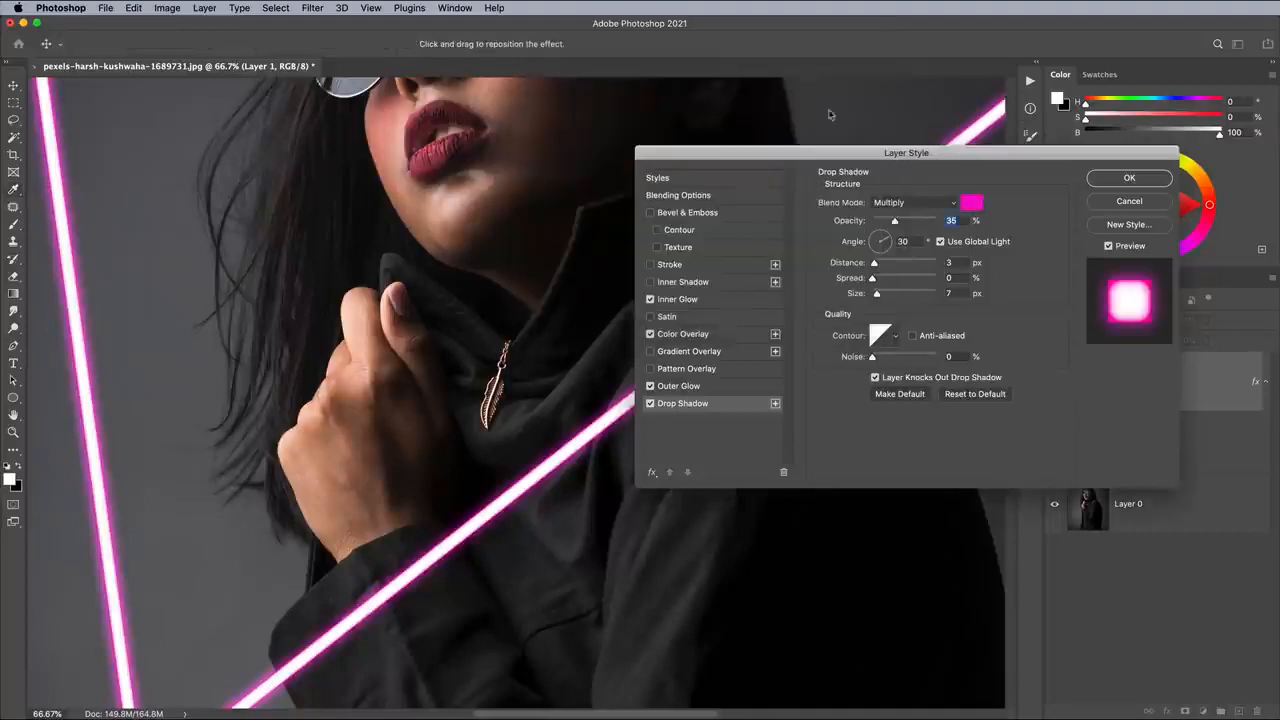
- Set the Drop Shadow to Linear Dodge (Add), 100% opacity, 0 px distance and 250 px size, and apply the layer styles
left_click(898, 203)
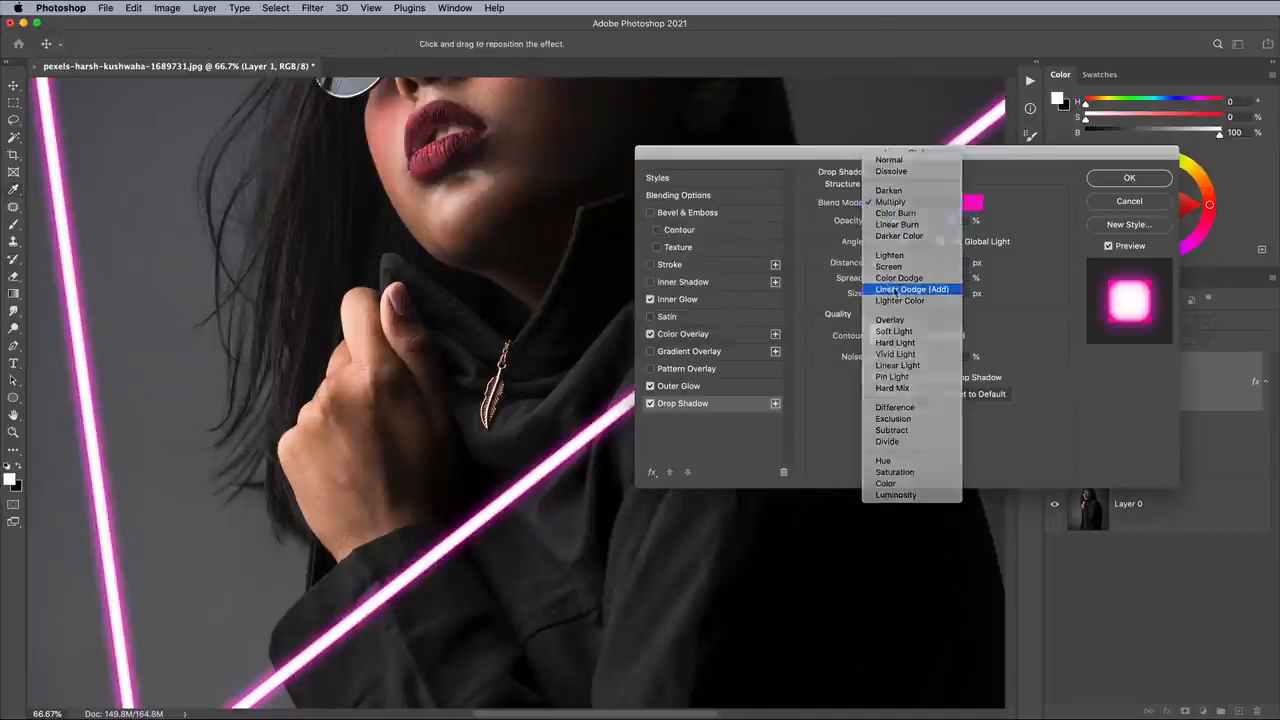
left_click(900, 253)
left_click_drag(895, 221, 940, 221)
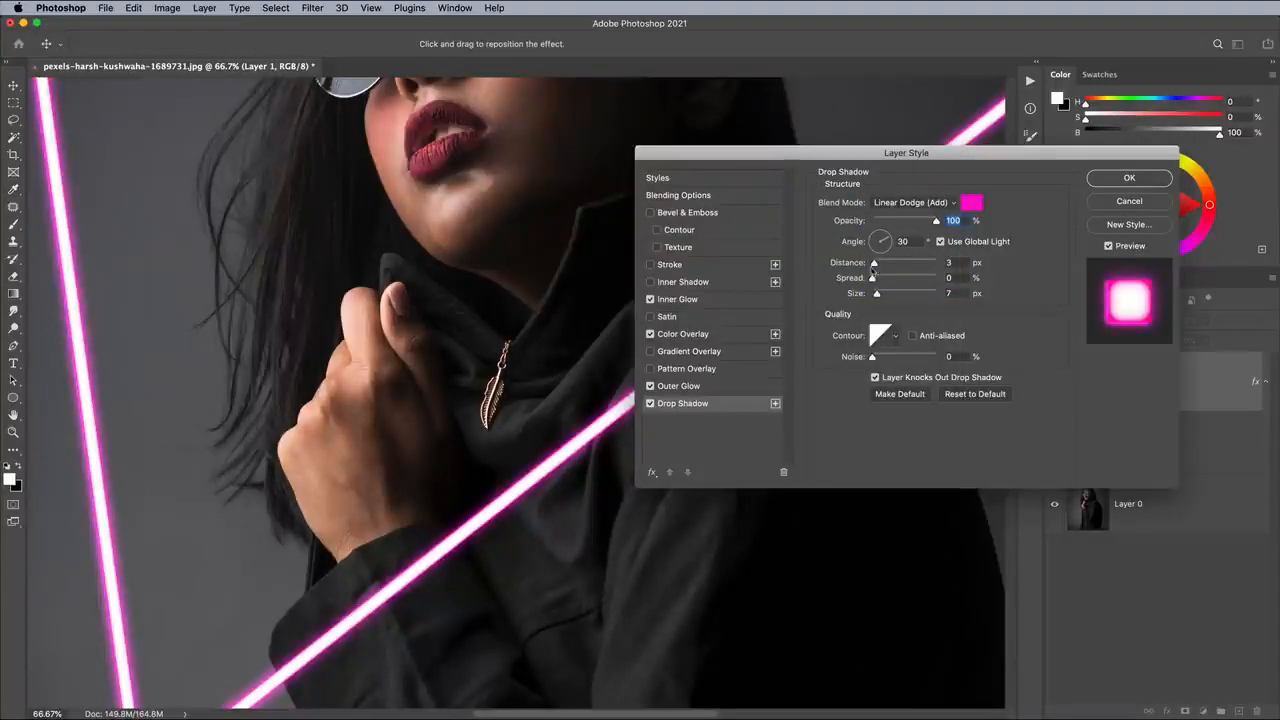
left_click_drag(873, 263, 1006, 301)
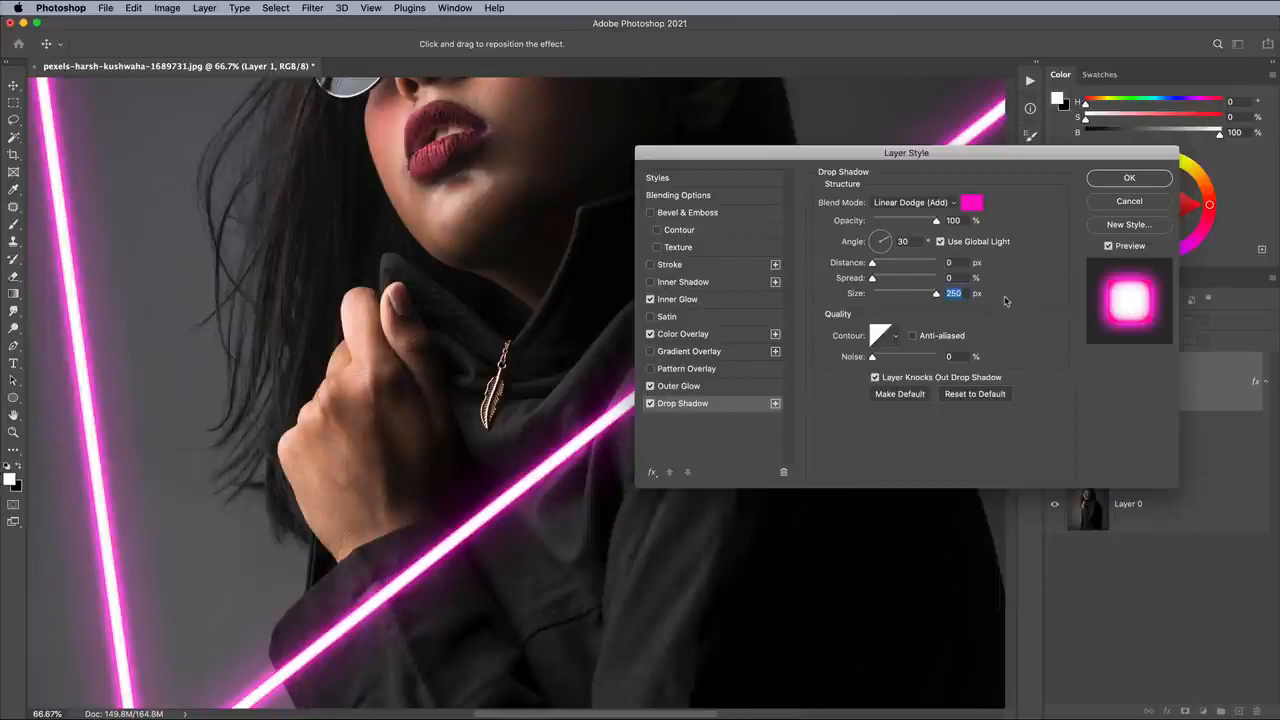
left_click(1126, 178)
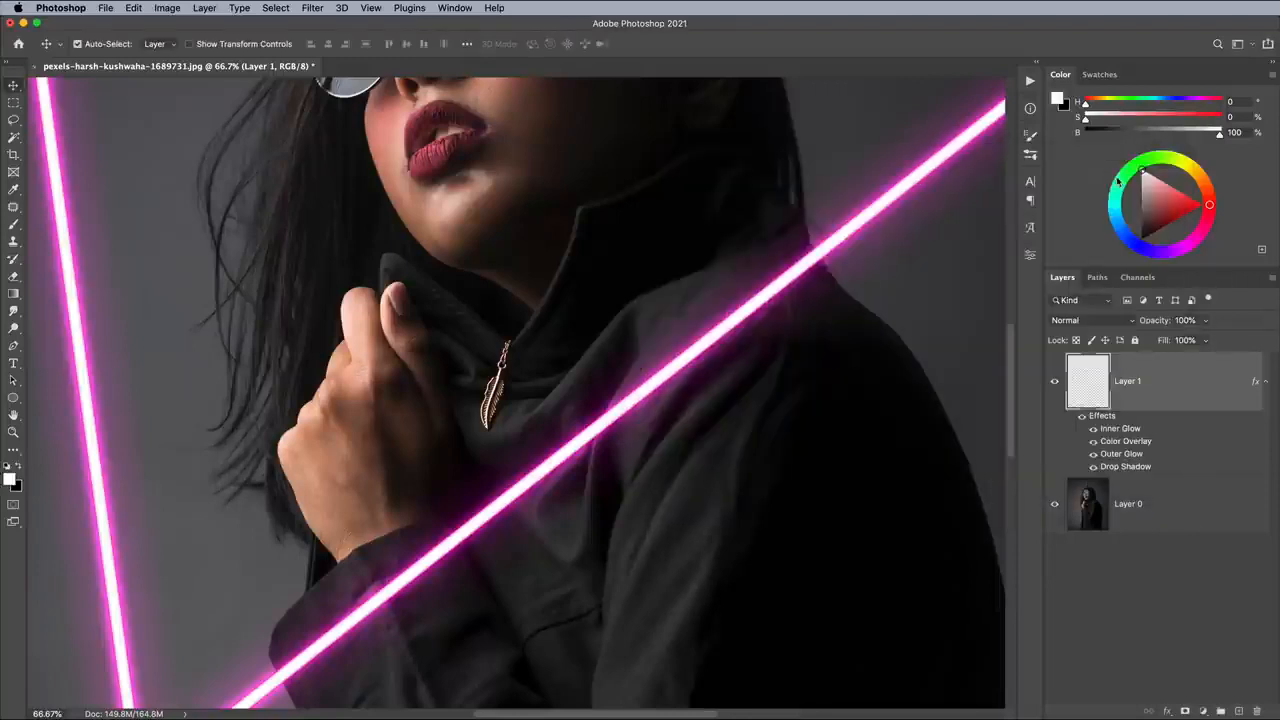
- Set up the Brush tool with a fully soft round tip of 1000 px
key("super+0")
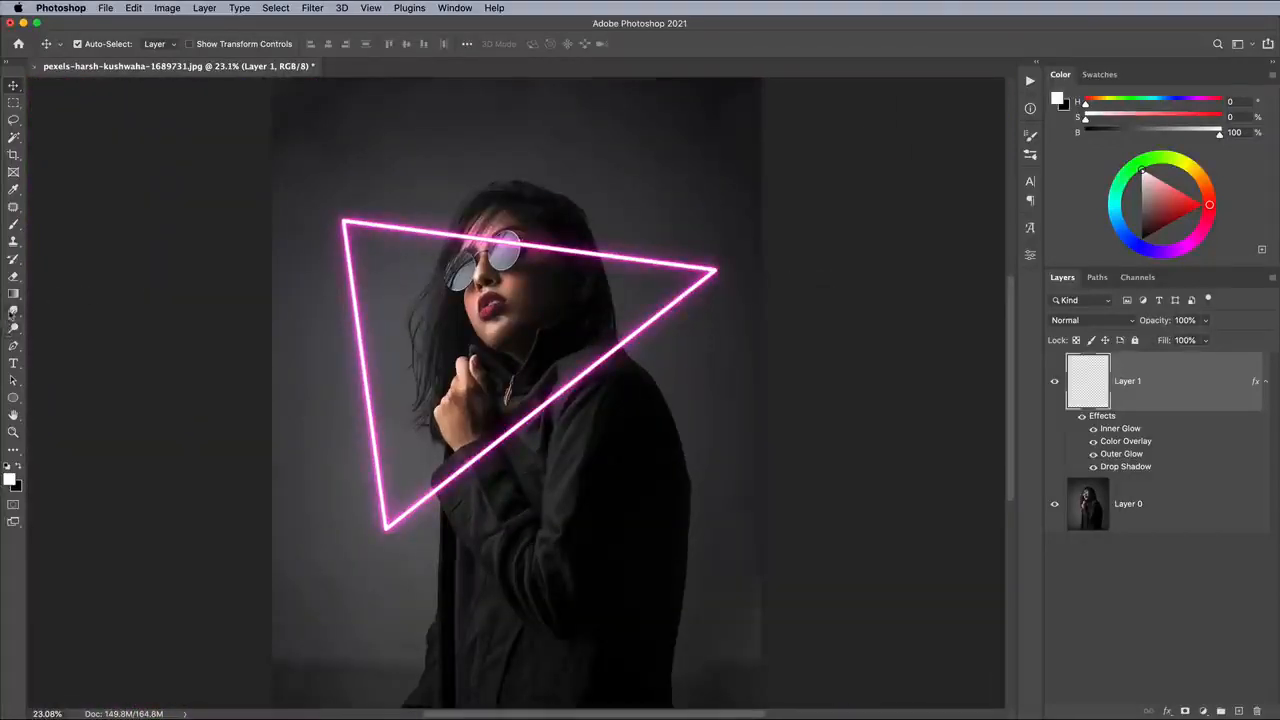
left_click(13, 225)
left_click(88, 43)
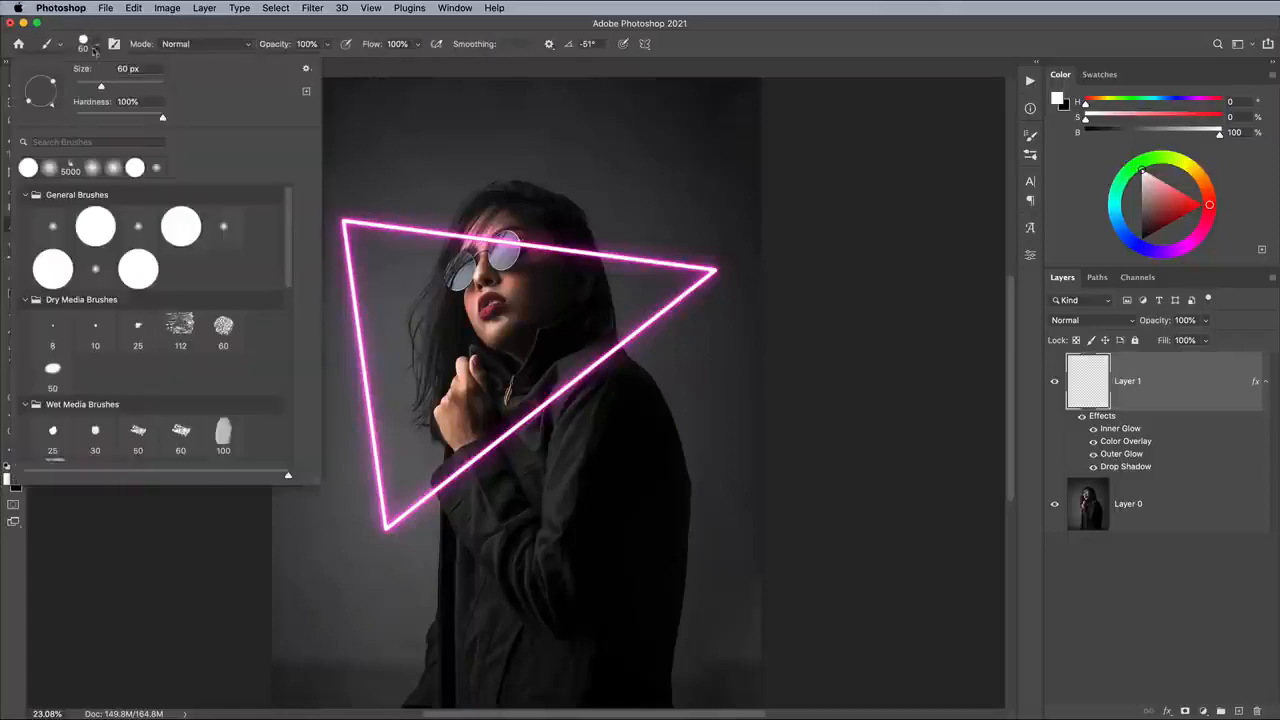
left_click_drag(152, 117, 55, 117)
left_click_drag(123, 86, 147, 86)
key("Return")
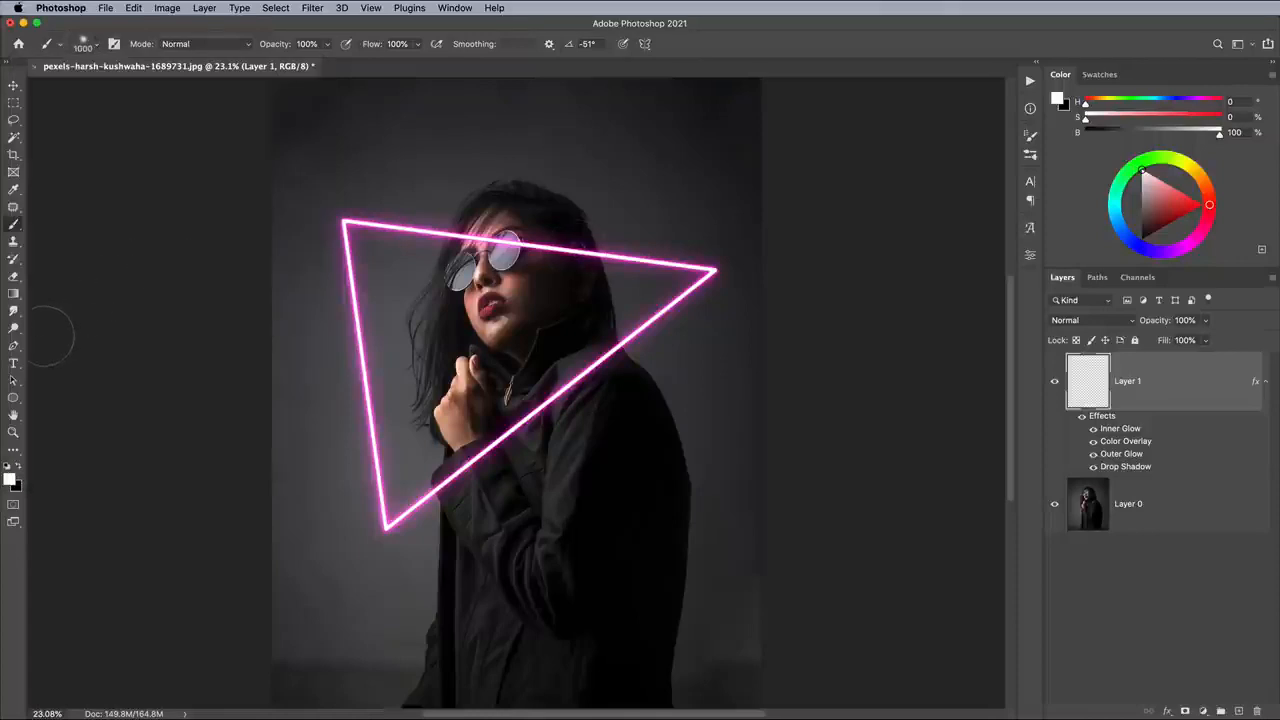
- Change the foreground color to the magenta pink ff01d2
left_click(10, 480)
left_click(718, 125)
left_click(702, 102)
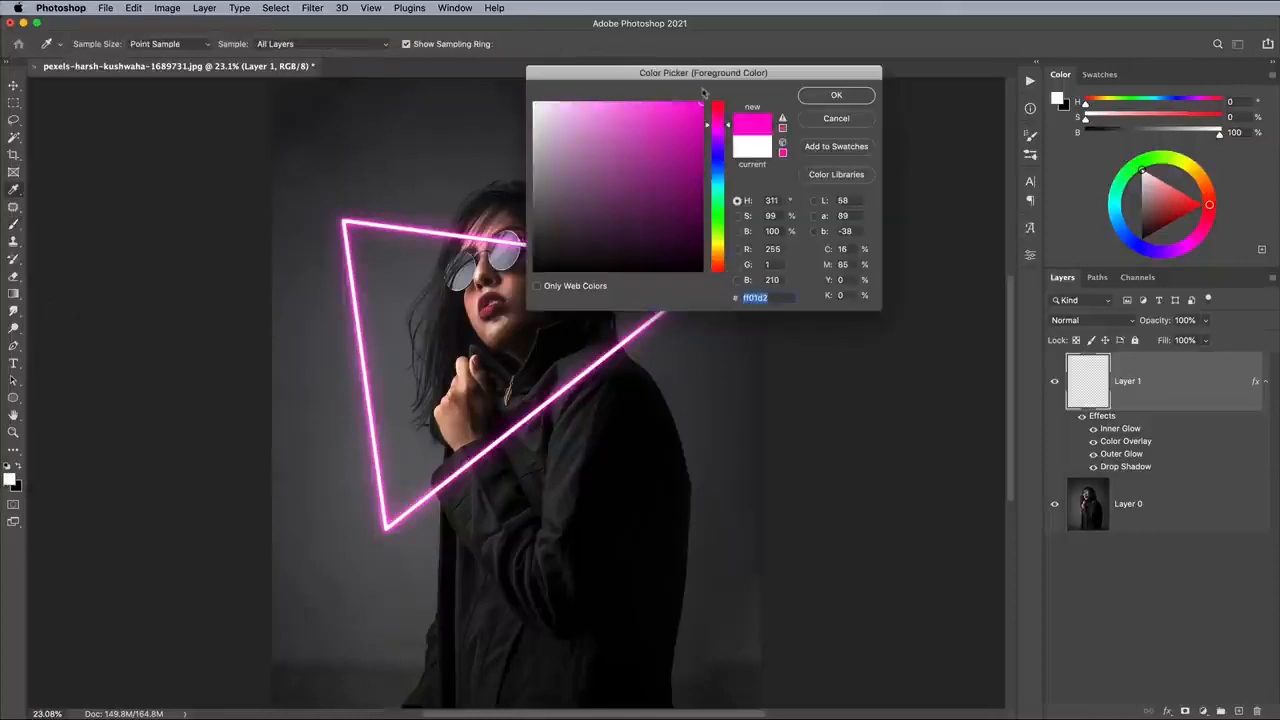
left_click(836, 95)
- Trace the neon triangle with a closed Pen tool path through its three corners
left_click(13, 345)
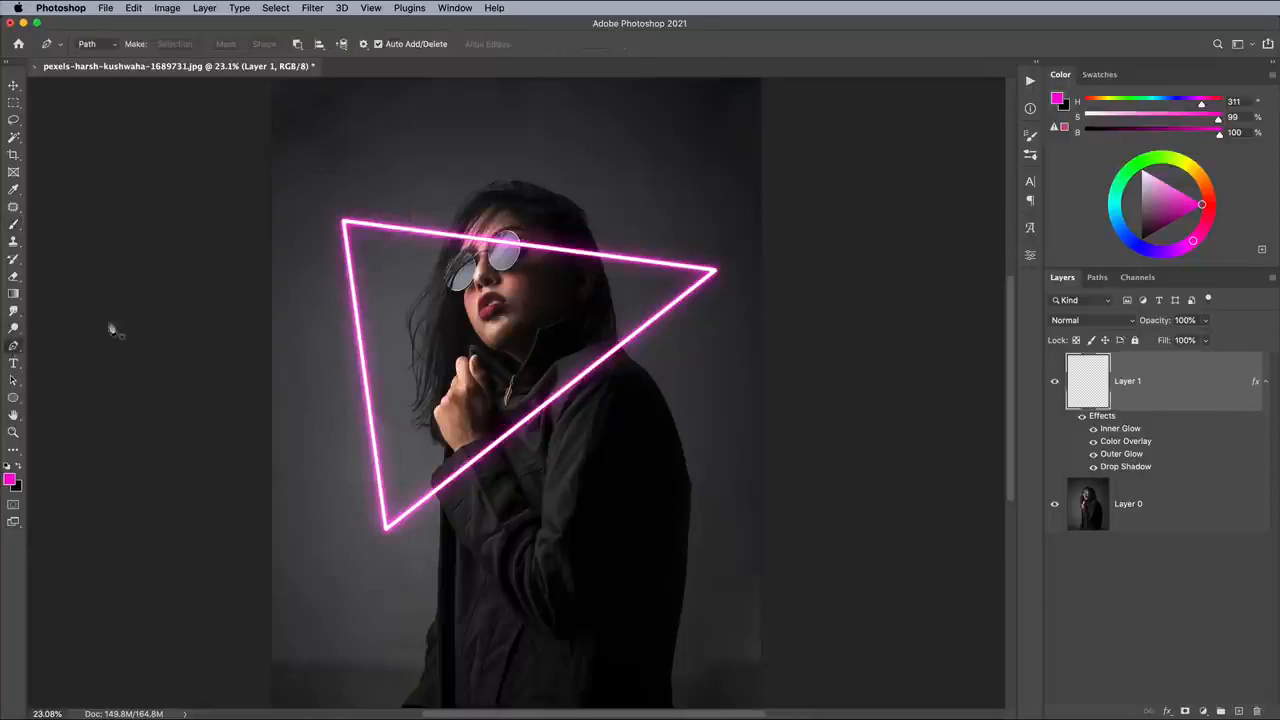
left_click(345, 224)
left_click(714, 270)
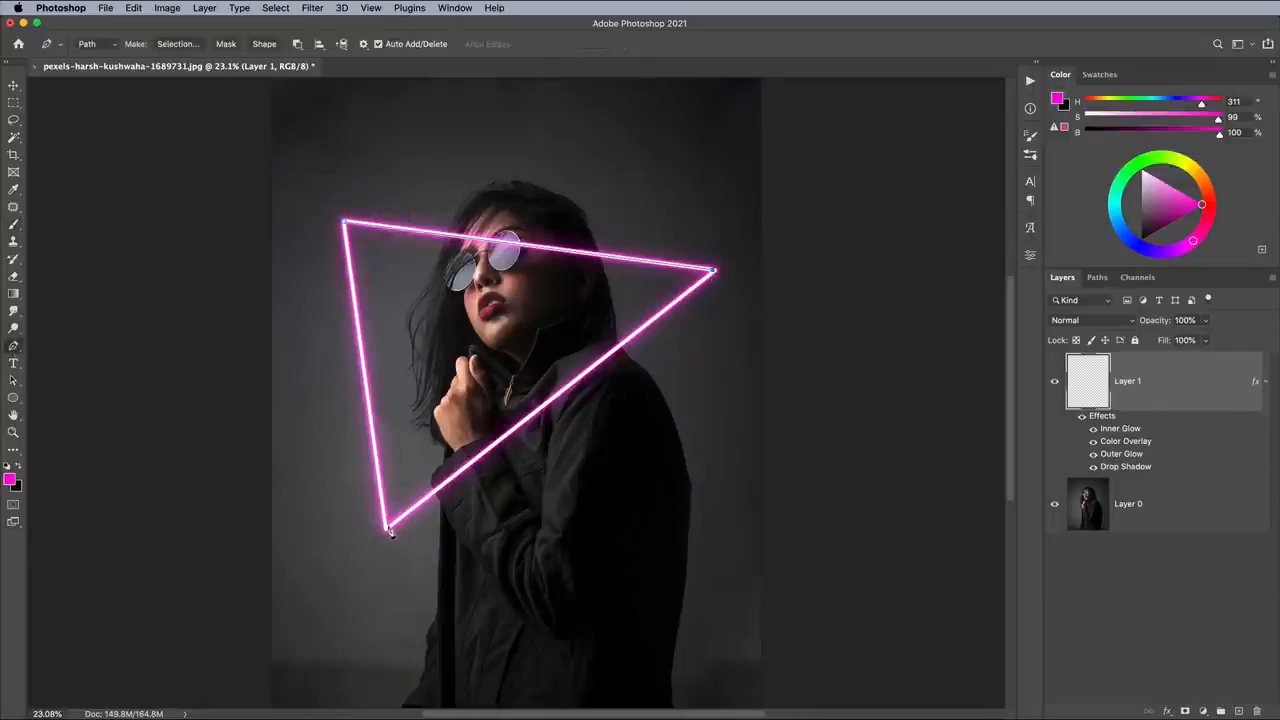
left_click(388, 528)
left_click(345, 224)
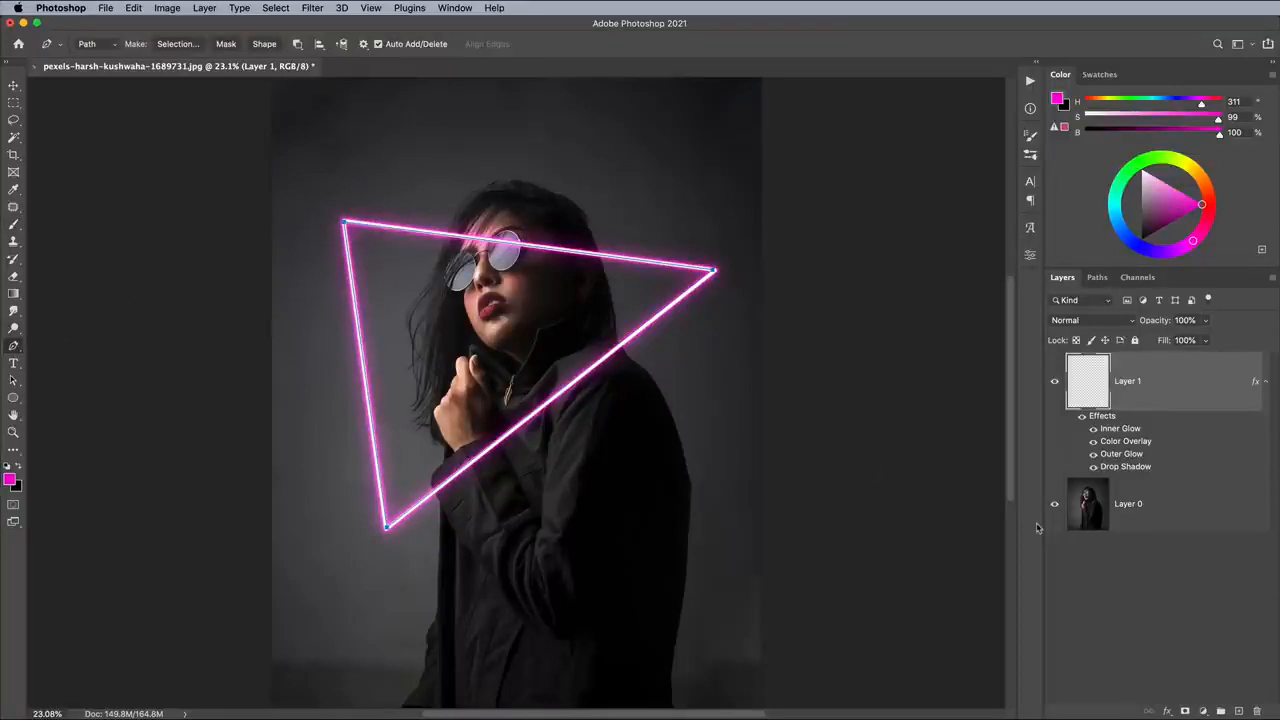
- Add a new layer above the neon triangle, stroke the path on it with the soft pink Brush, and dismiss the path
left_click(1238, 711)
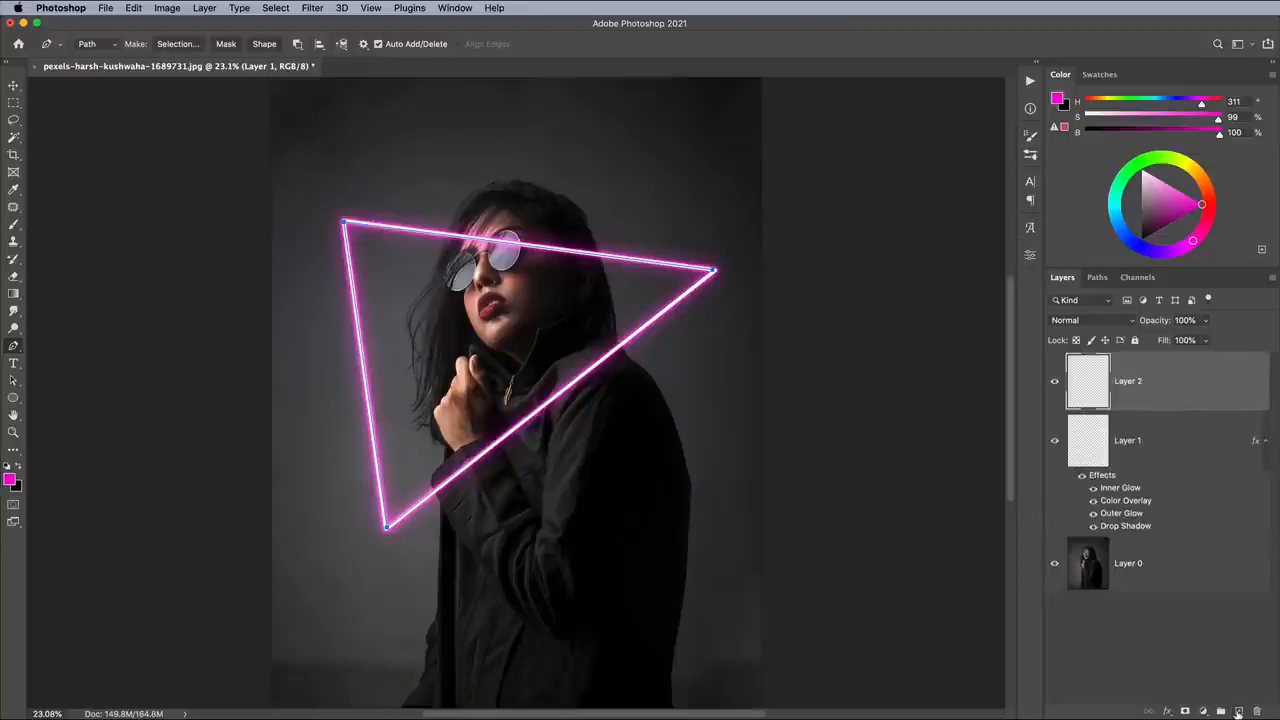
right_click(576, 256)
left_click(607, 362)
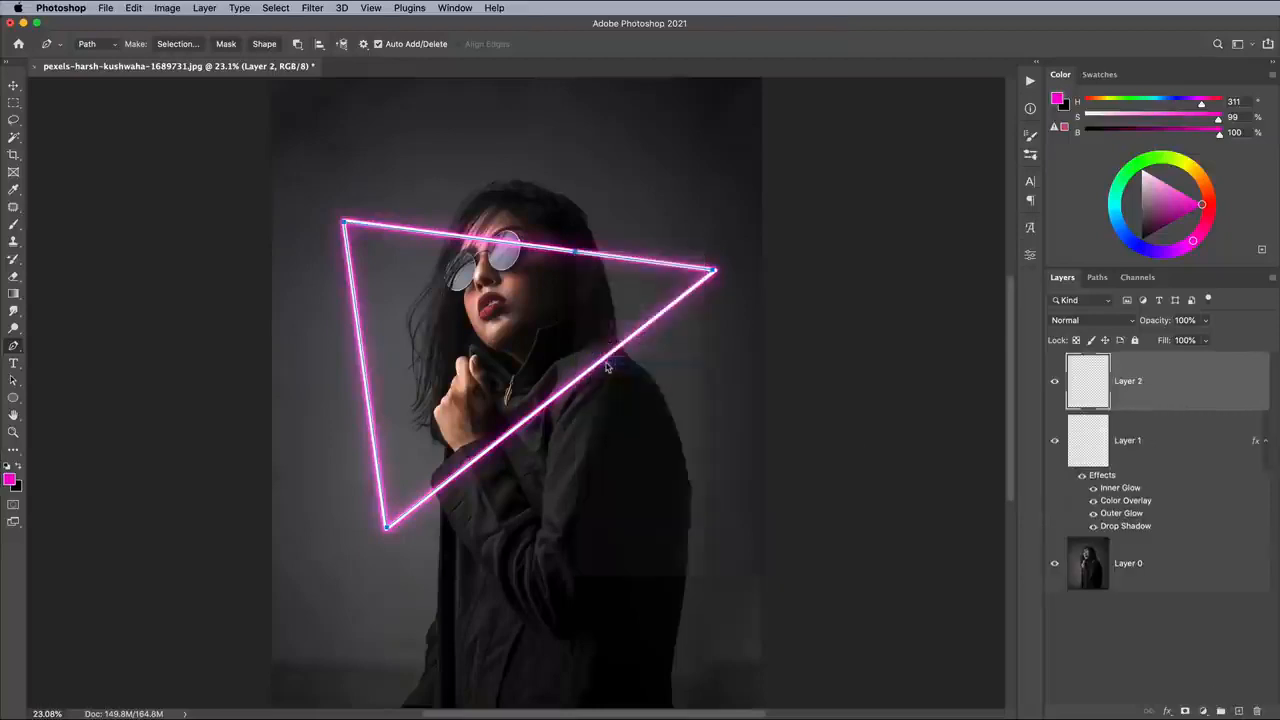
left_click(967, 437)
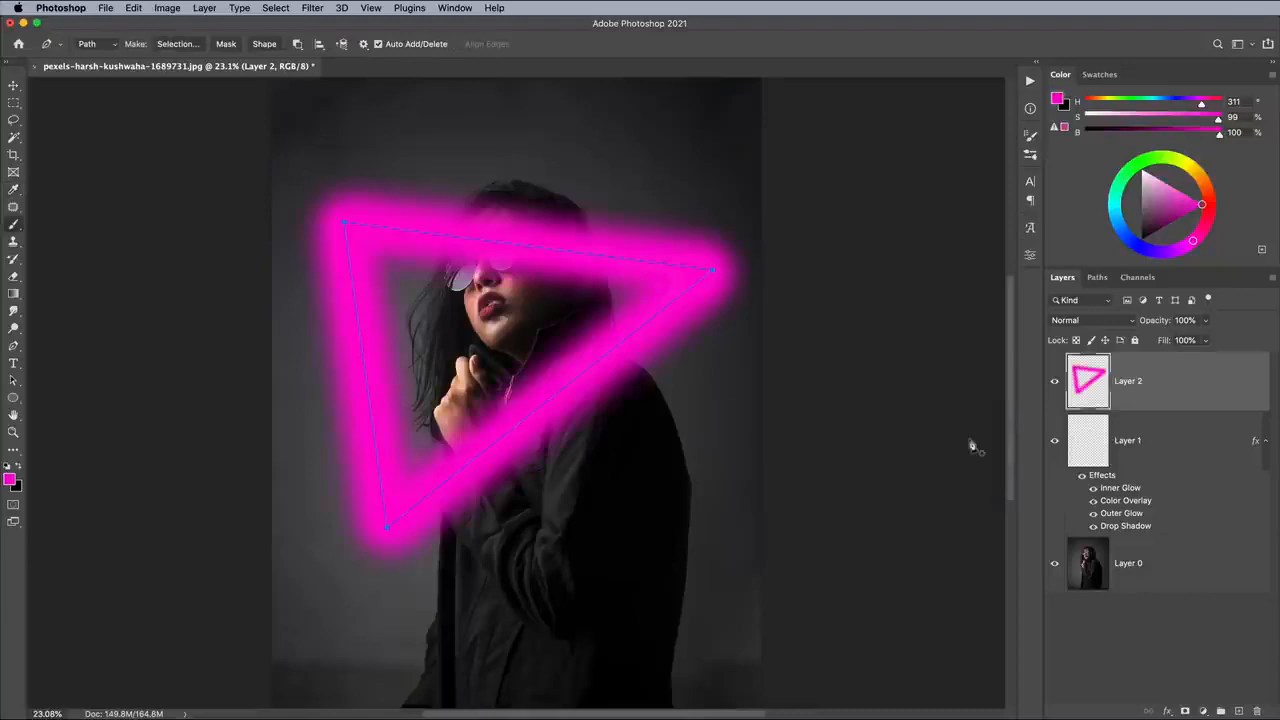
key("Return")
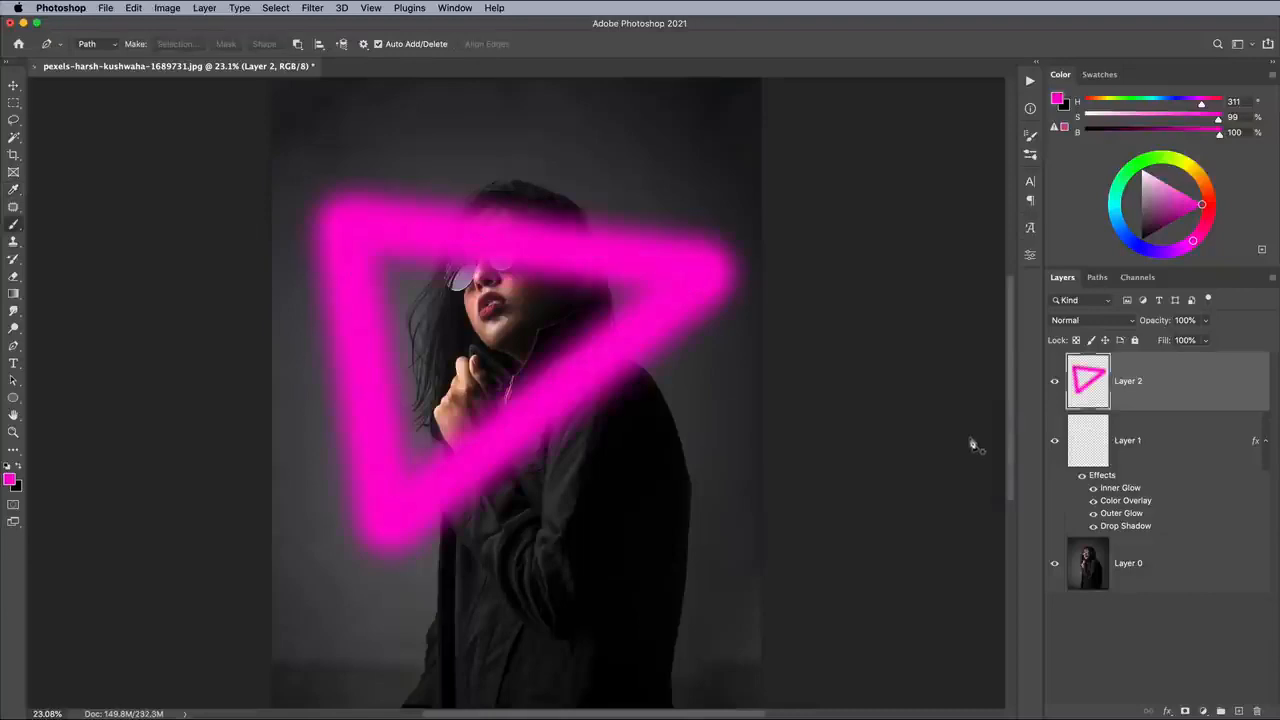
- Set the soft pink glow layer's blend mode to Linear Dodge (Add) and its Fill to 20%
left_click(1097, 322)
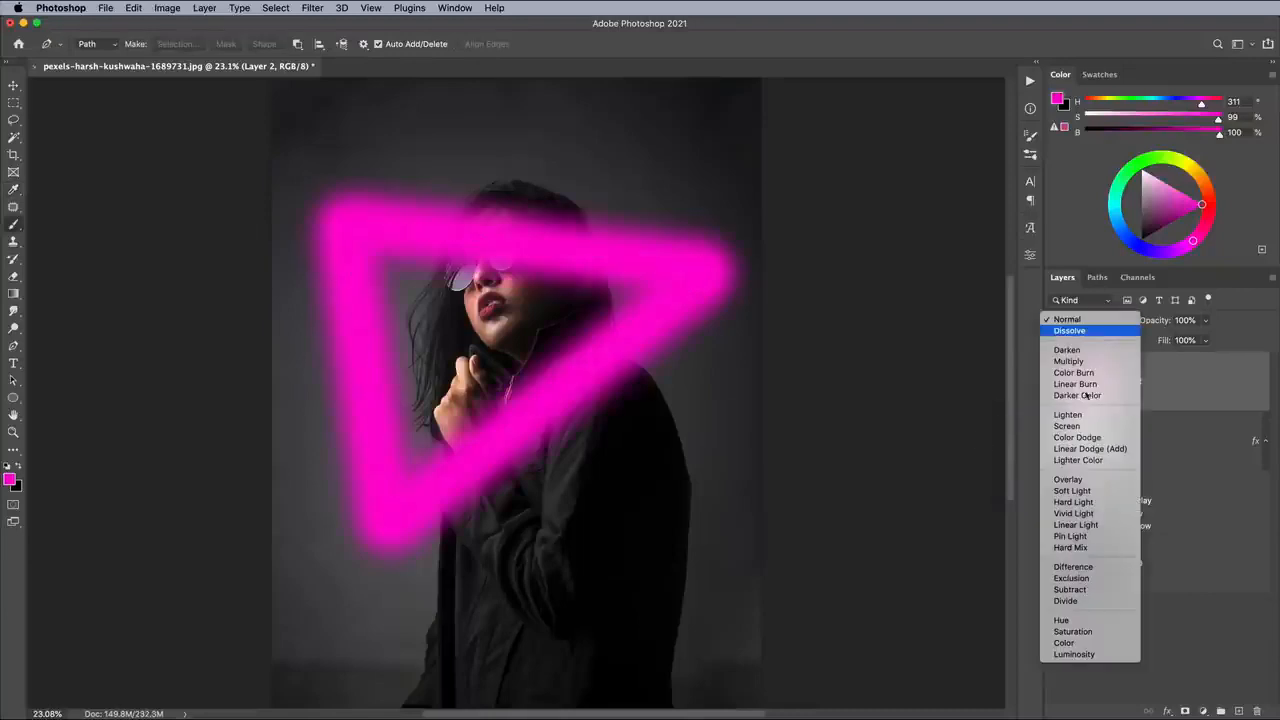
left_click(1090, 448)
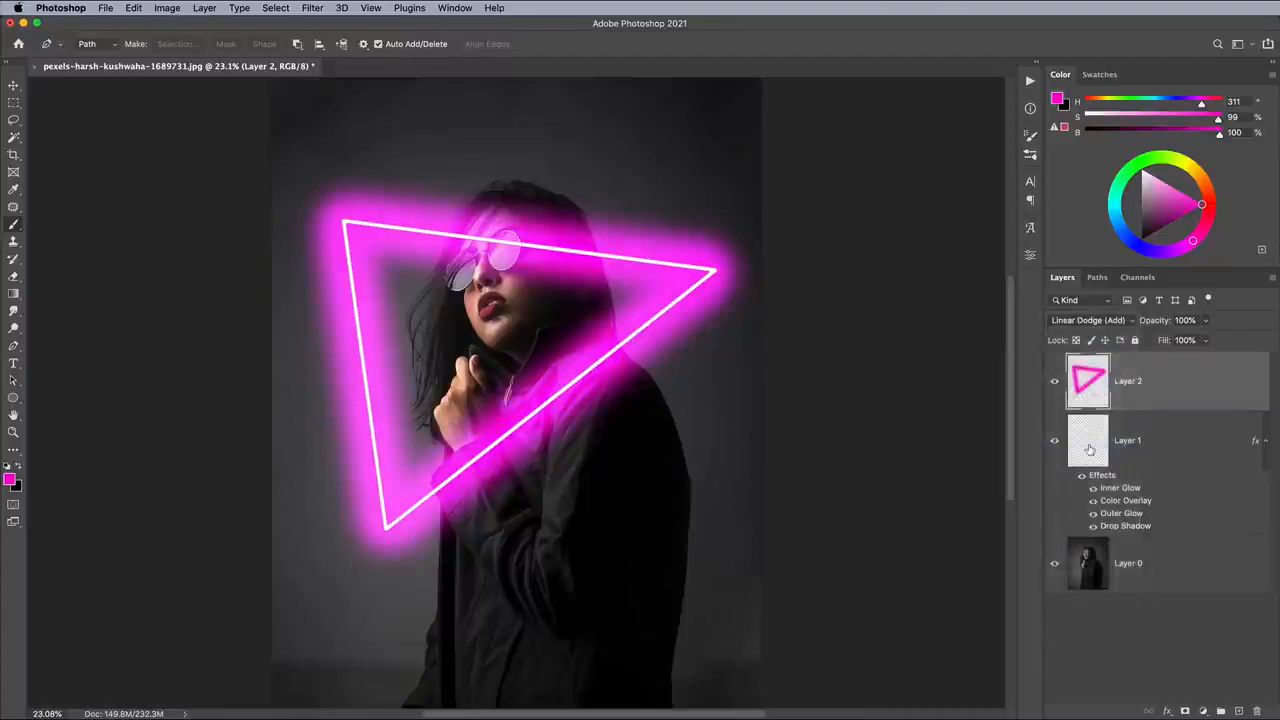
left_click(1206, 340)
left_click_drag(1205, 360, 1156, 360)
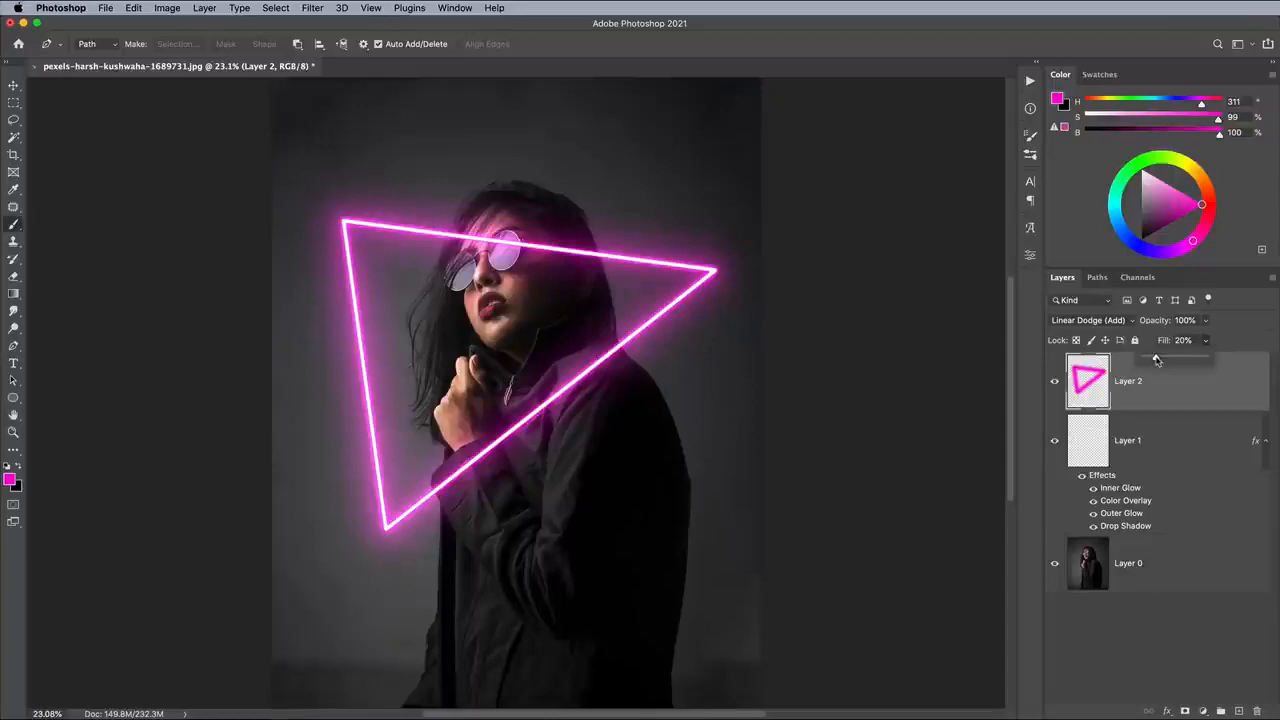
- Group the glow layer with the neon triangle layer and rename the group Neon
left_click(1178, 448, "shift")
key("super+g")
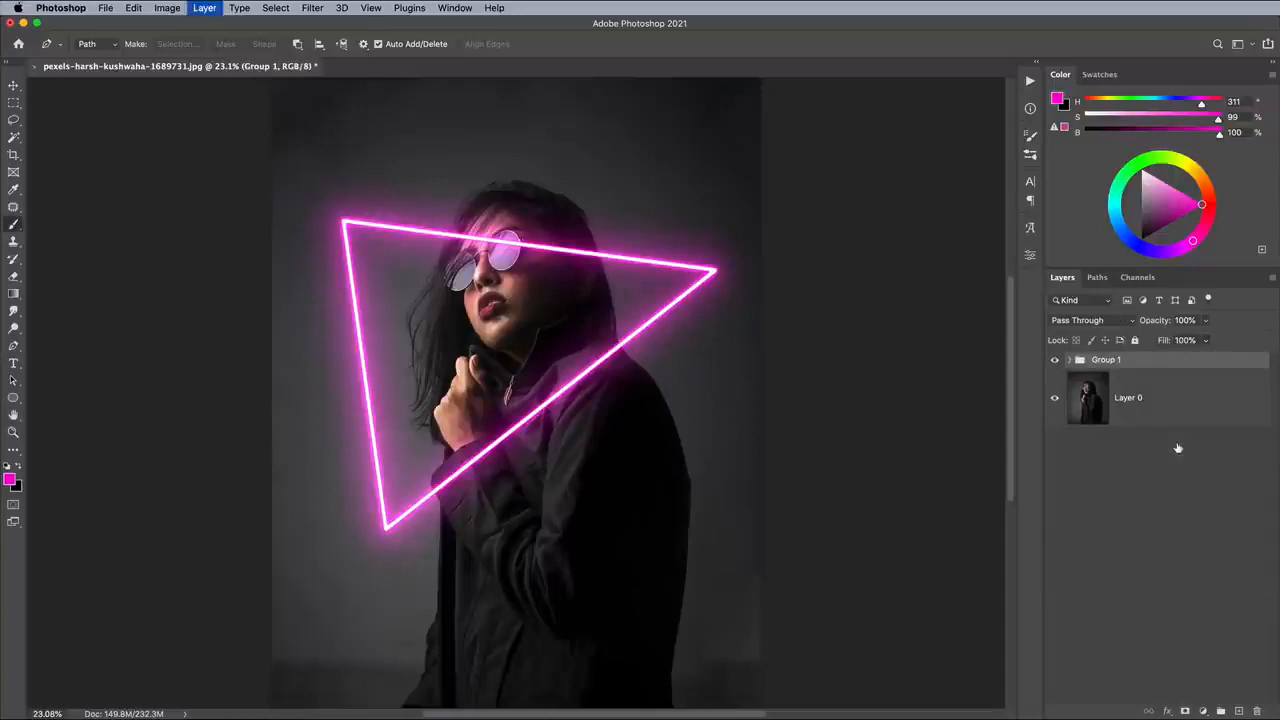
double_click(1106, 359)
type("Neon")
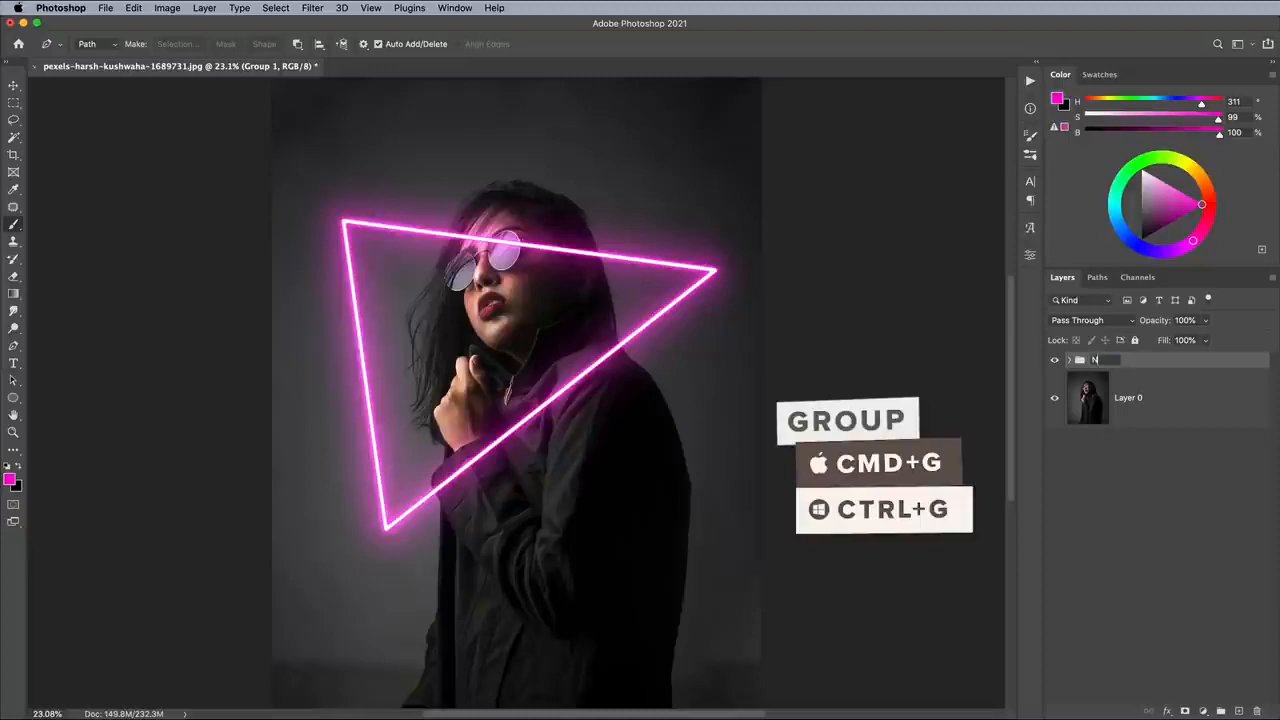
key("Return")
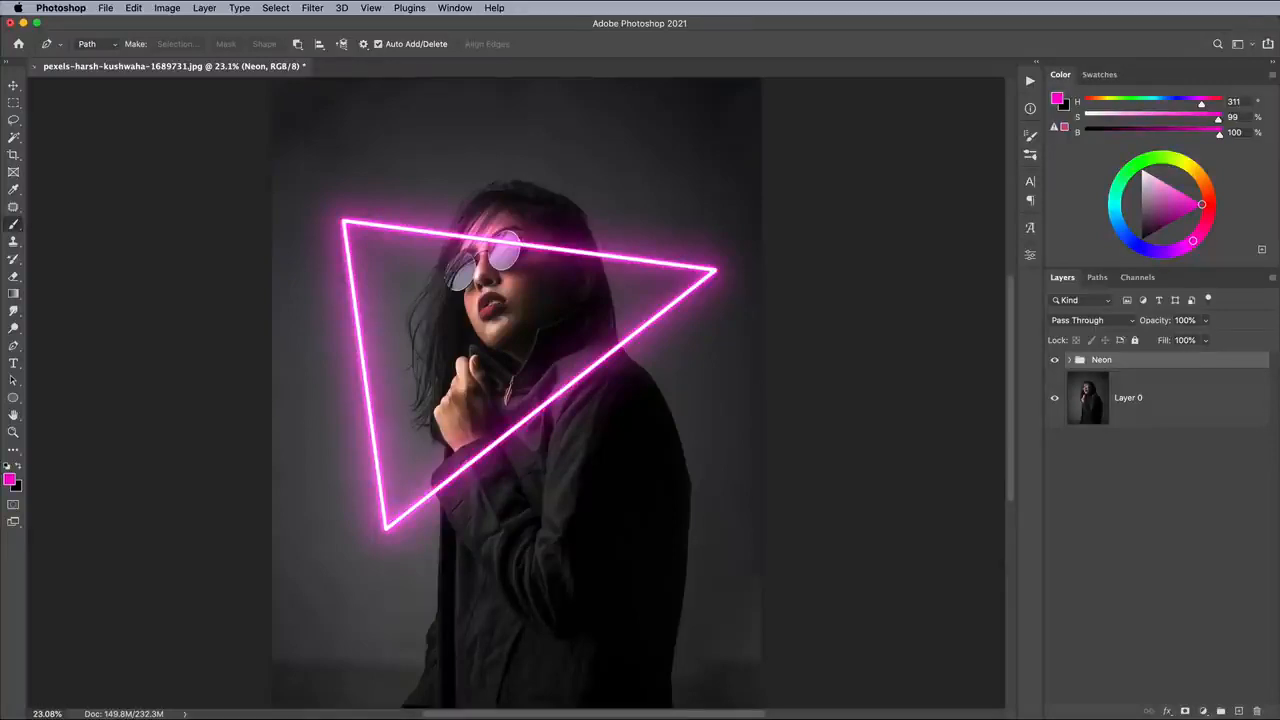
- Mask the Neon group with an inverted selection of the woman from Layer 0, placing the neon behind her
left_click(1155, 400)
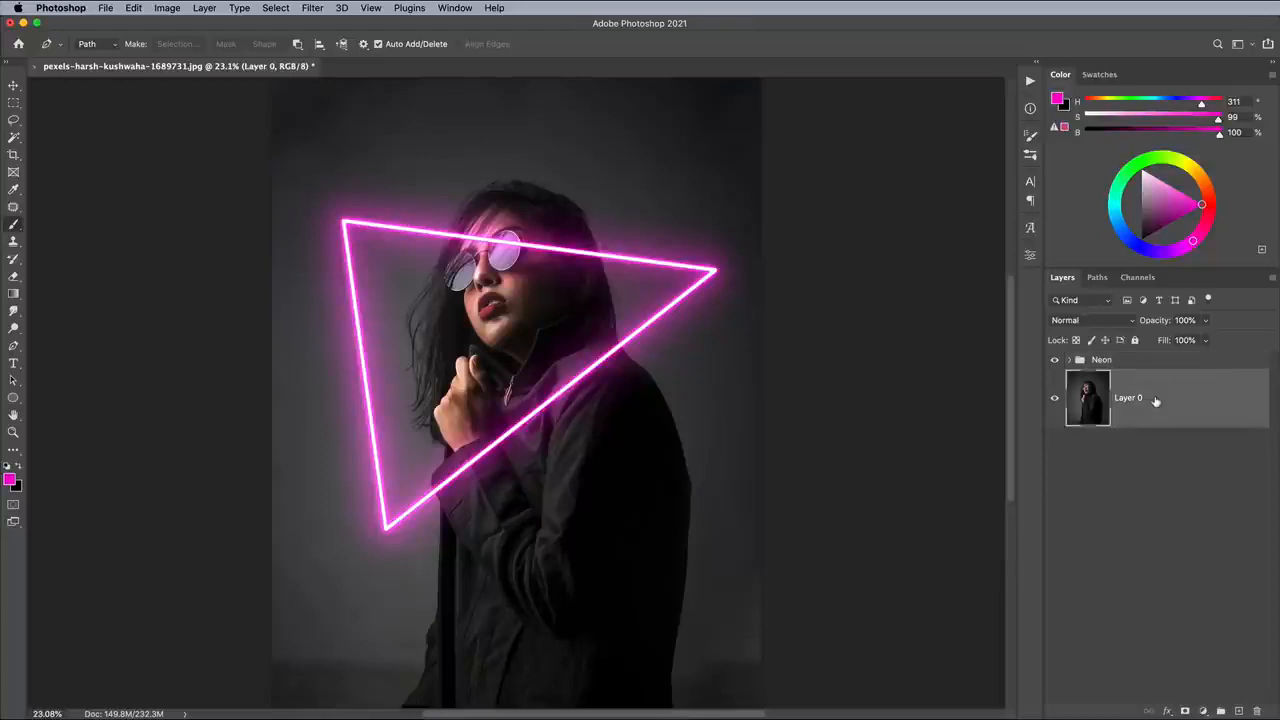
left_click(274, 7)
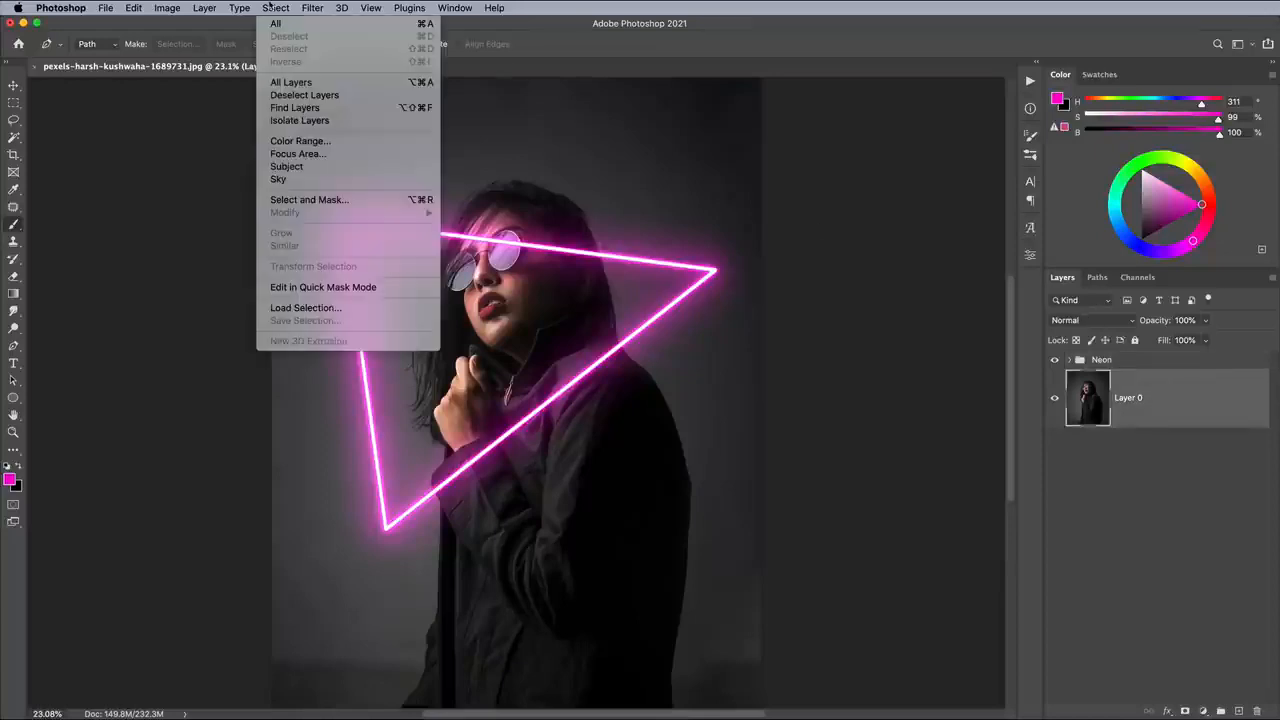
left_click(277, 154)
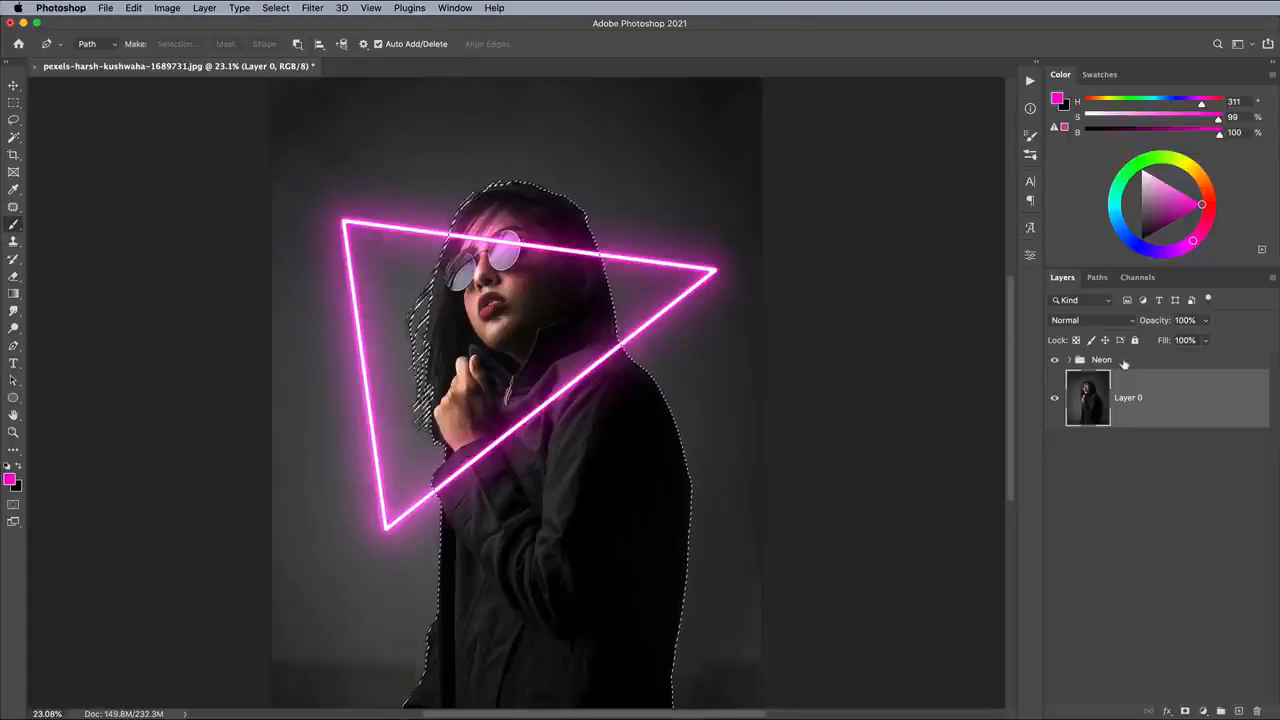
left_click(1124, 362)
left_click(1185, 711)
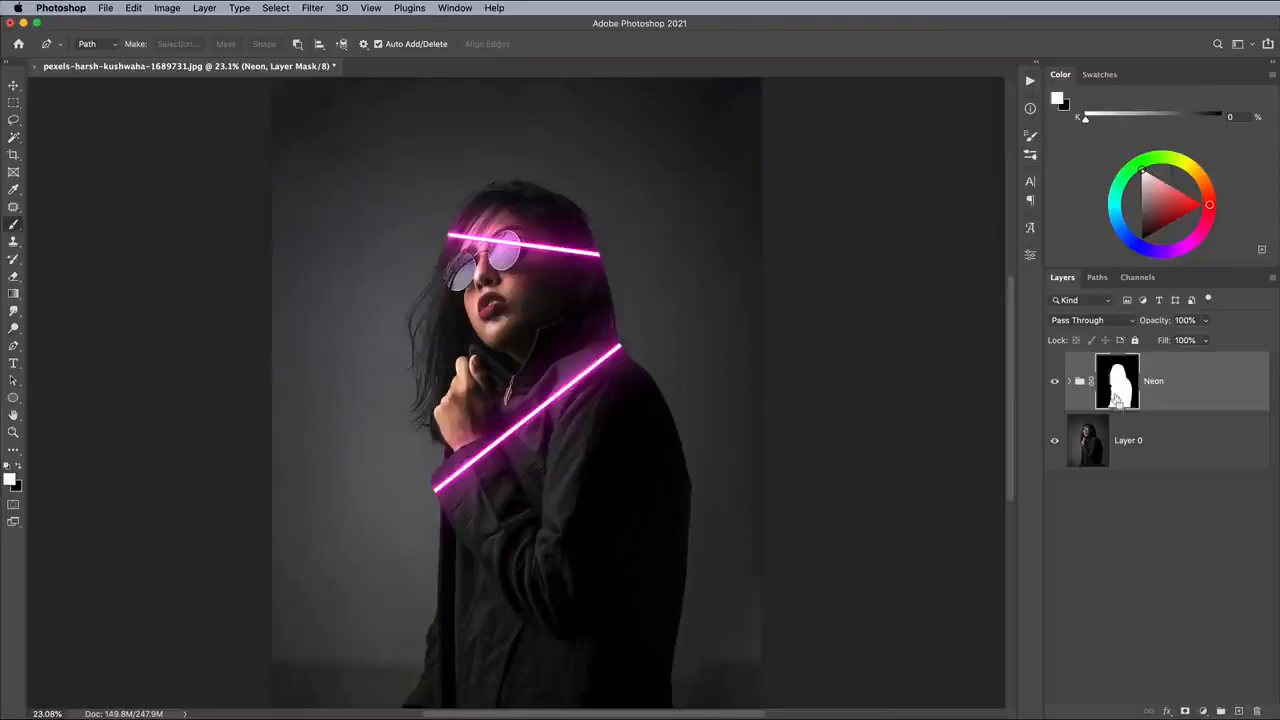
key("super+i")
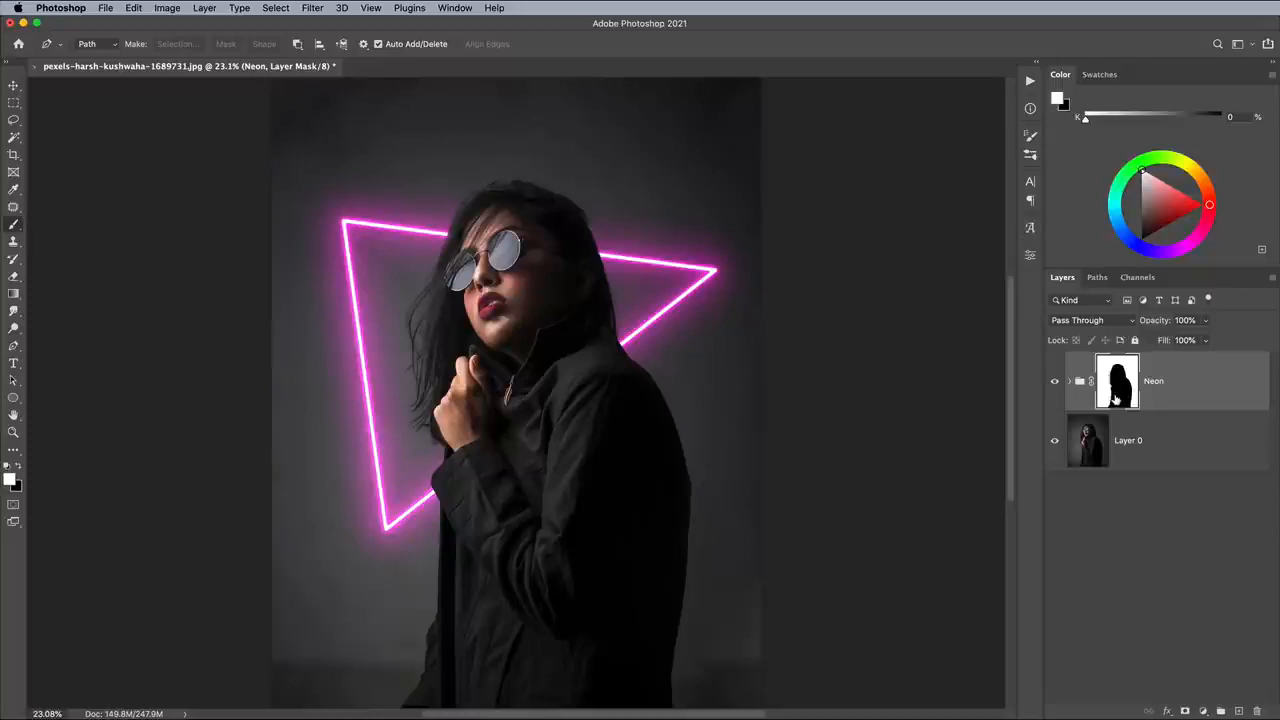
- Paint white on the Neon group's mask along the lower diagonal line to bring the neon back over the jacket
left_click(13, 224)
key("super+equal")
key("super+equal")
key("super+equal")
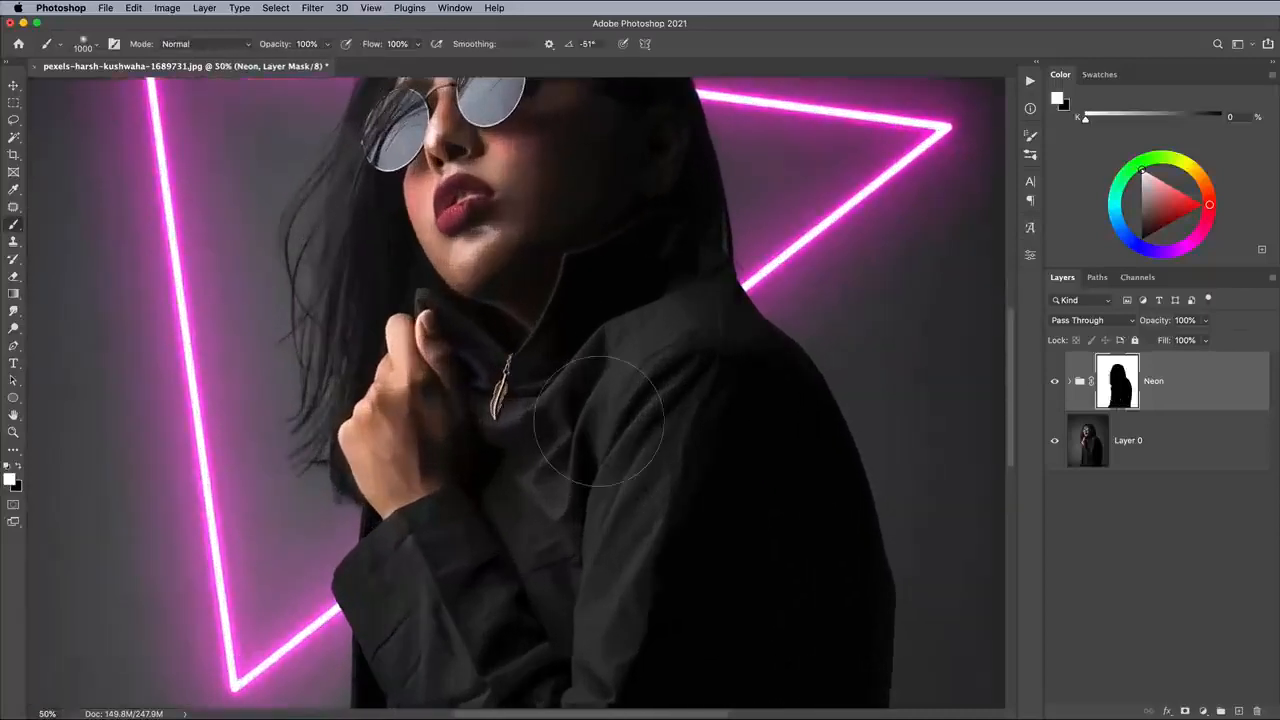
left_click_drag(683, 318, 400, 550)
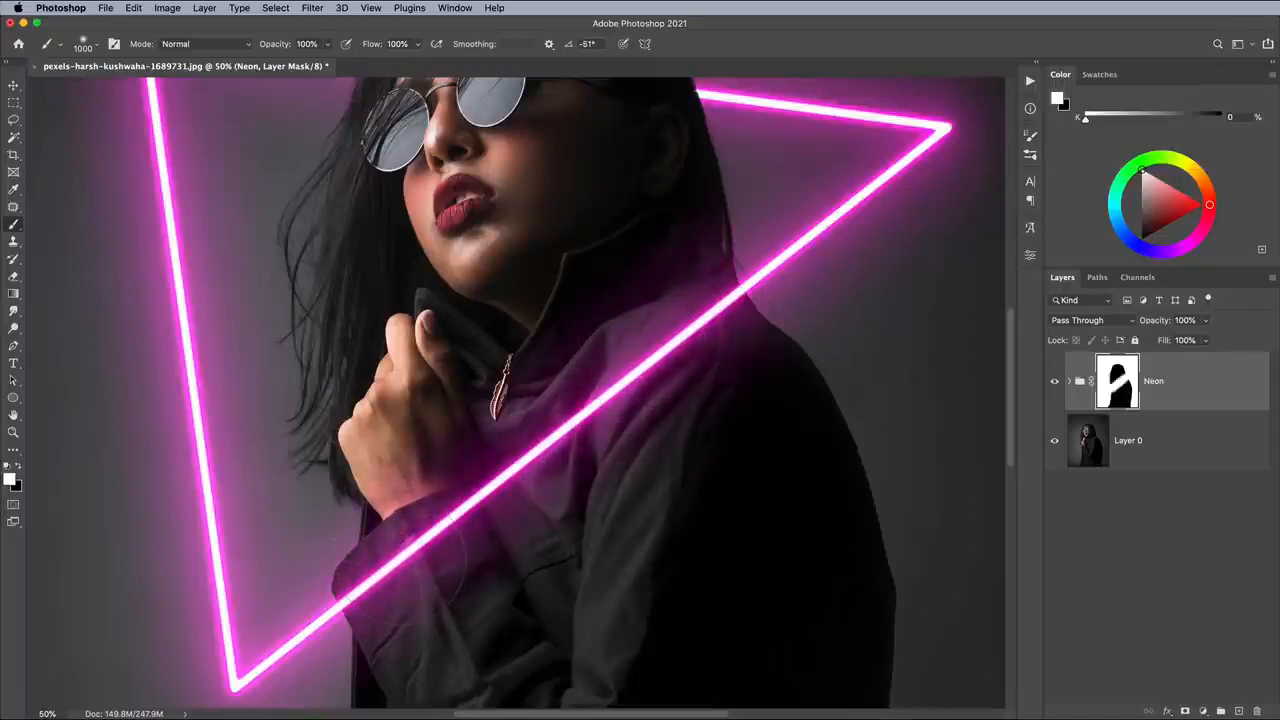
key("super+minus")
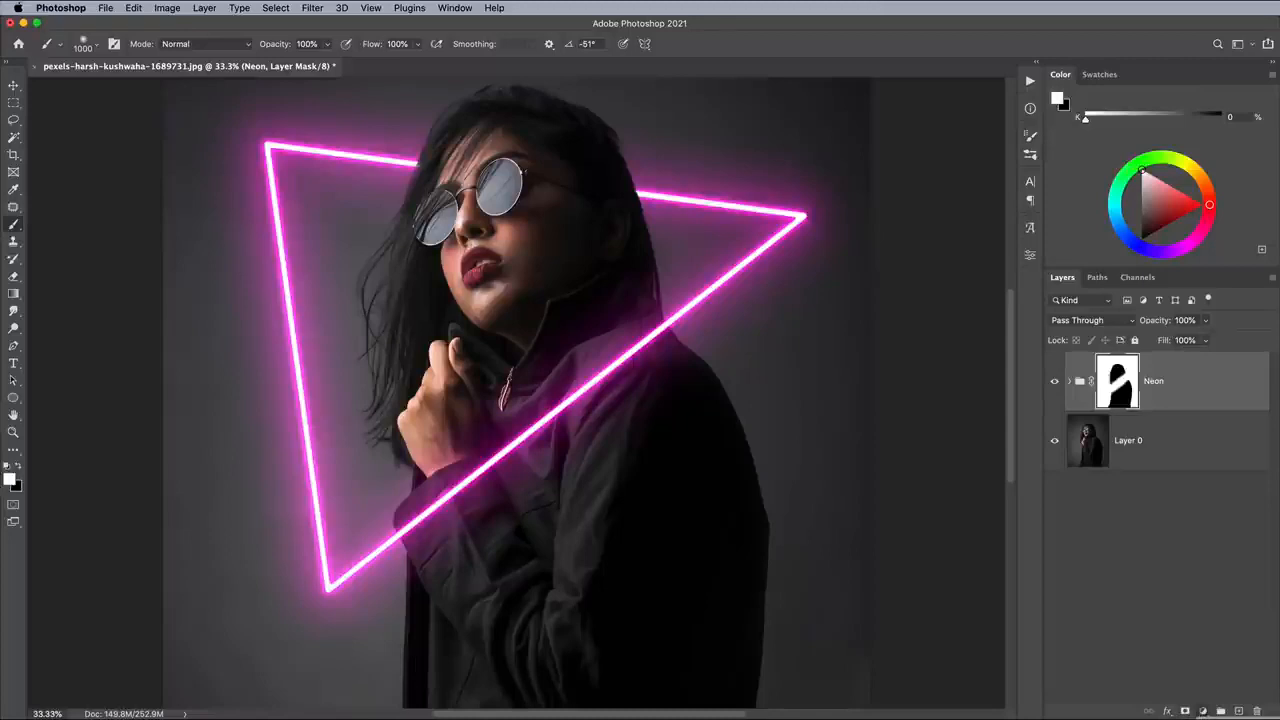
- Add a Hue/Saturation adjustment layer above the Neon group with Colorize on, Saturation 100 and Hue 313
left_click(1203, 711)
left_click(1102, 657)
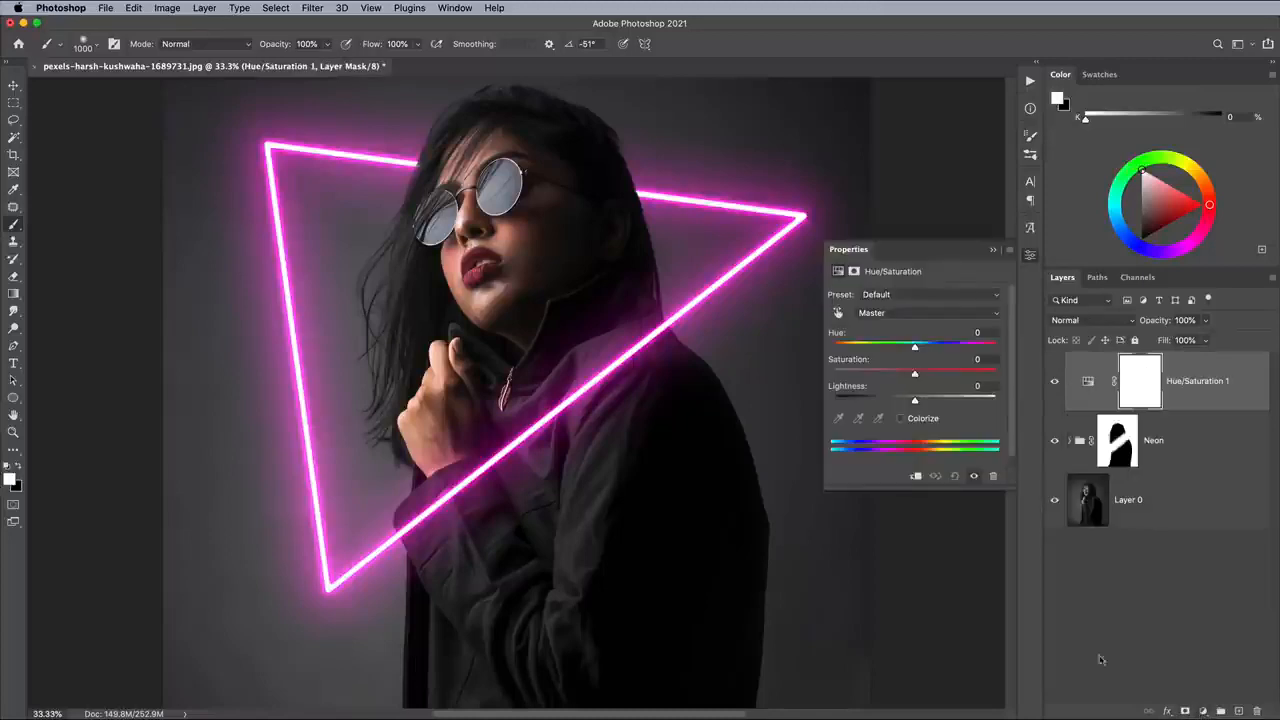
left_click(912, 420)
left_click_drag(873, 374, 1047, 381)
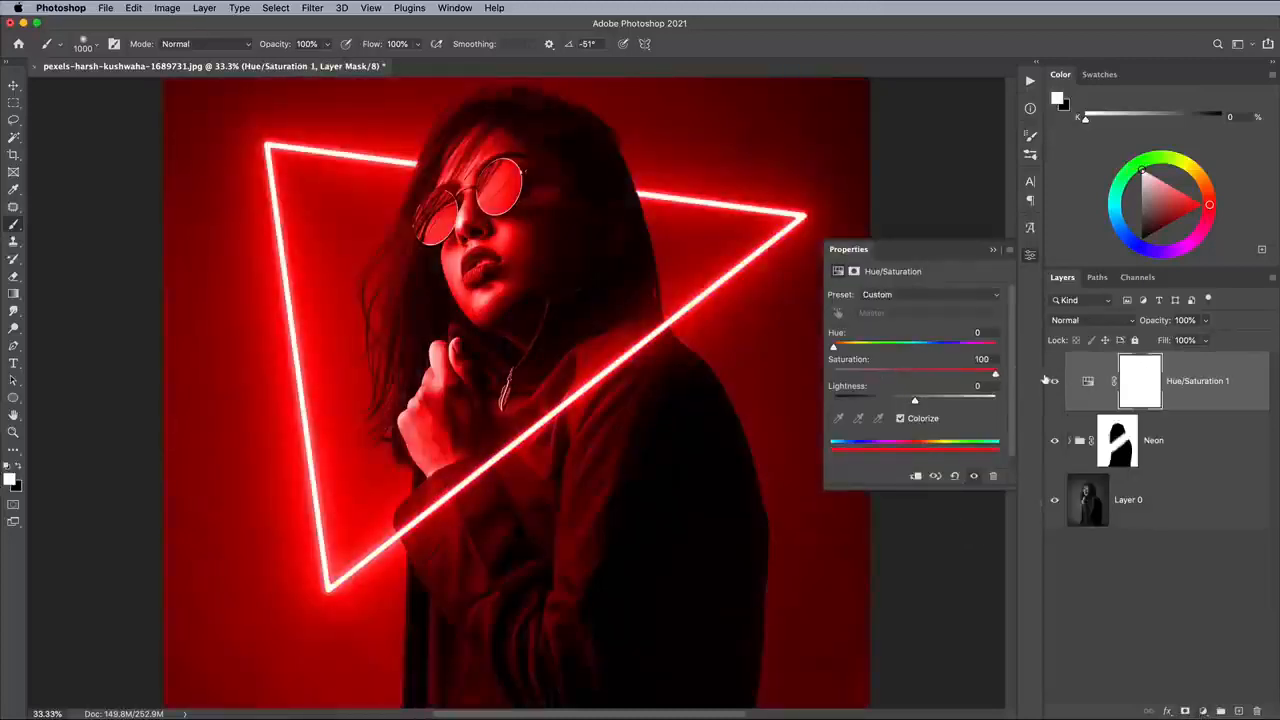
left_click_drag(836, 347, 975, 347)
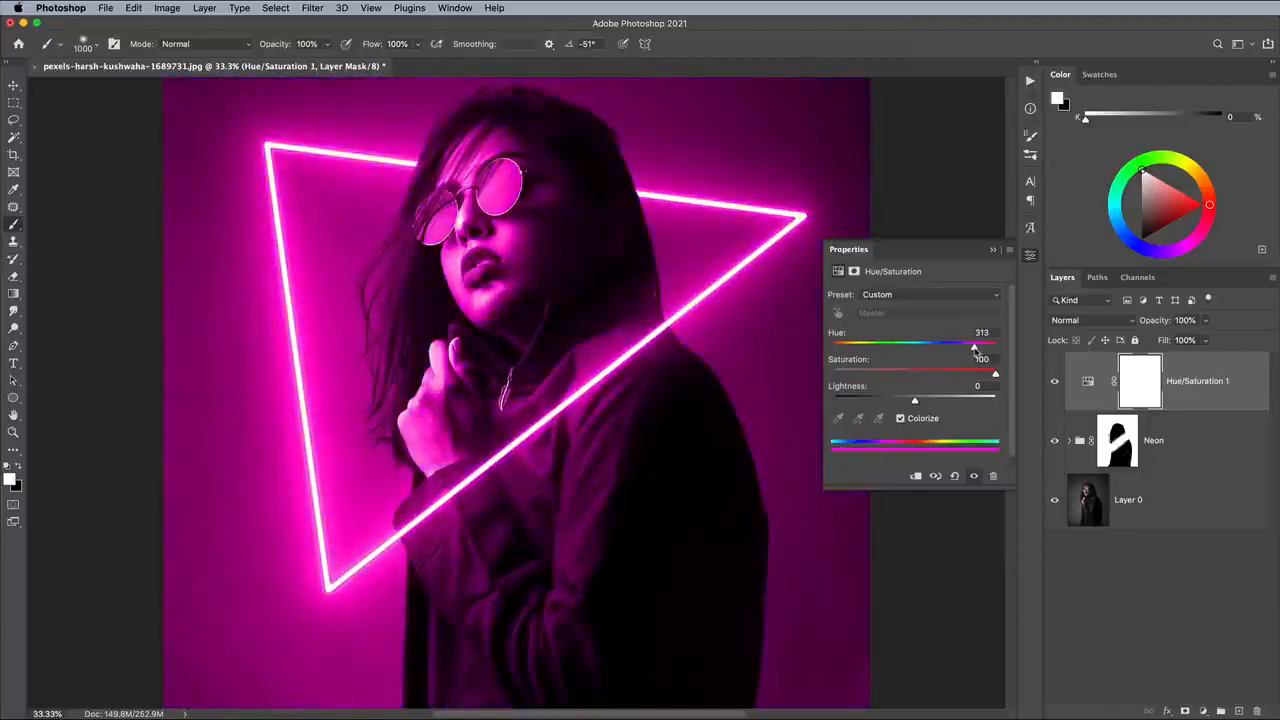
- Split the Hue/Saturation layer's Blend If black point for This Layer to 0 / 120 and close its properties
double_click(1219, 369)
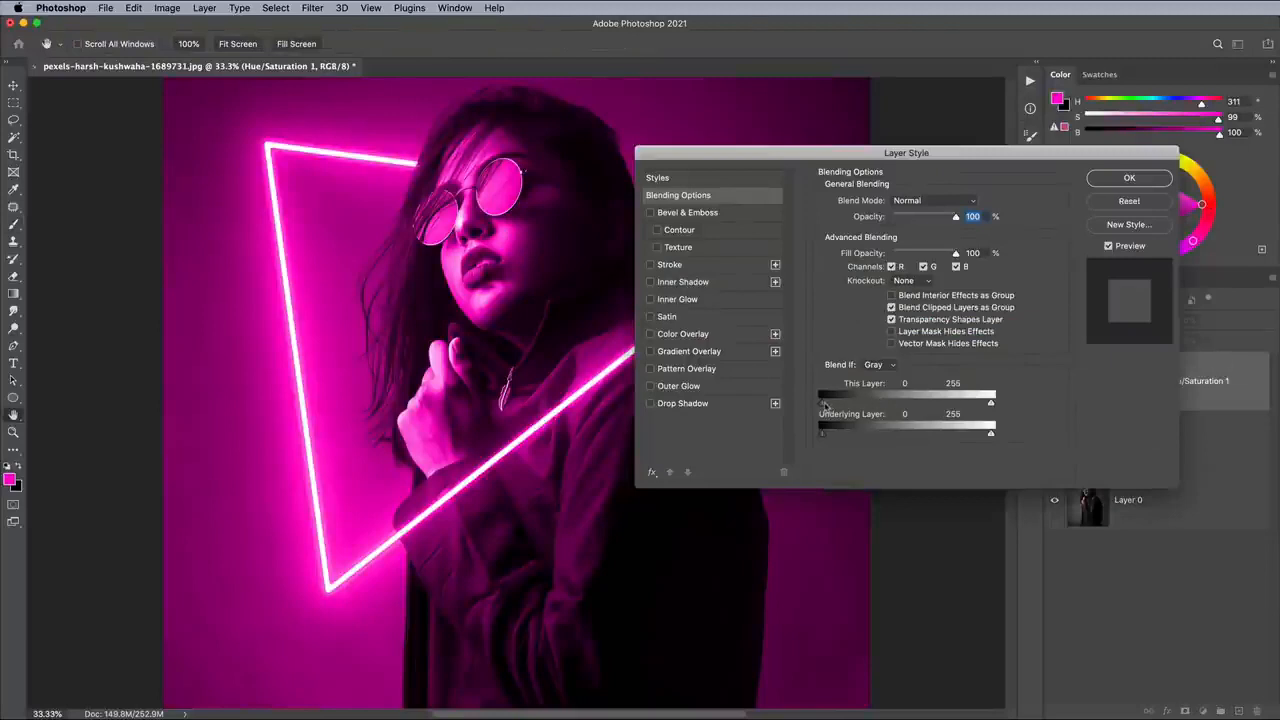
left_click_drag(823, 403, 901, 410)
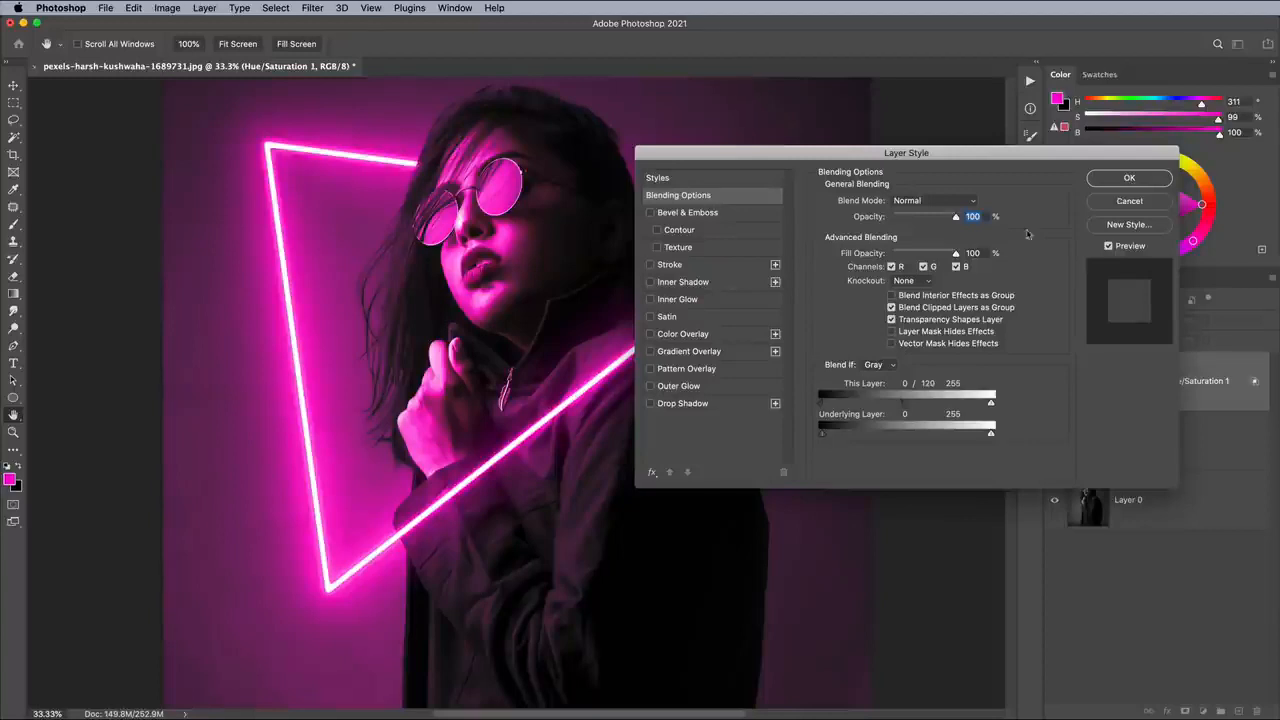
left_click(1106, 180)
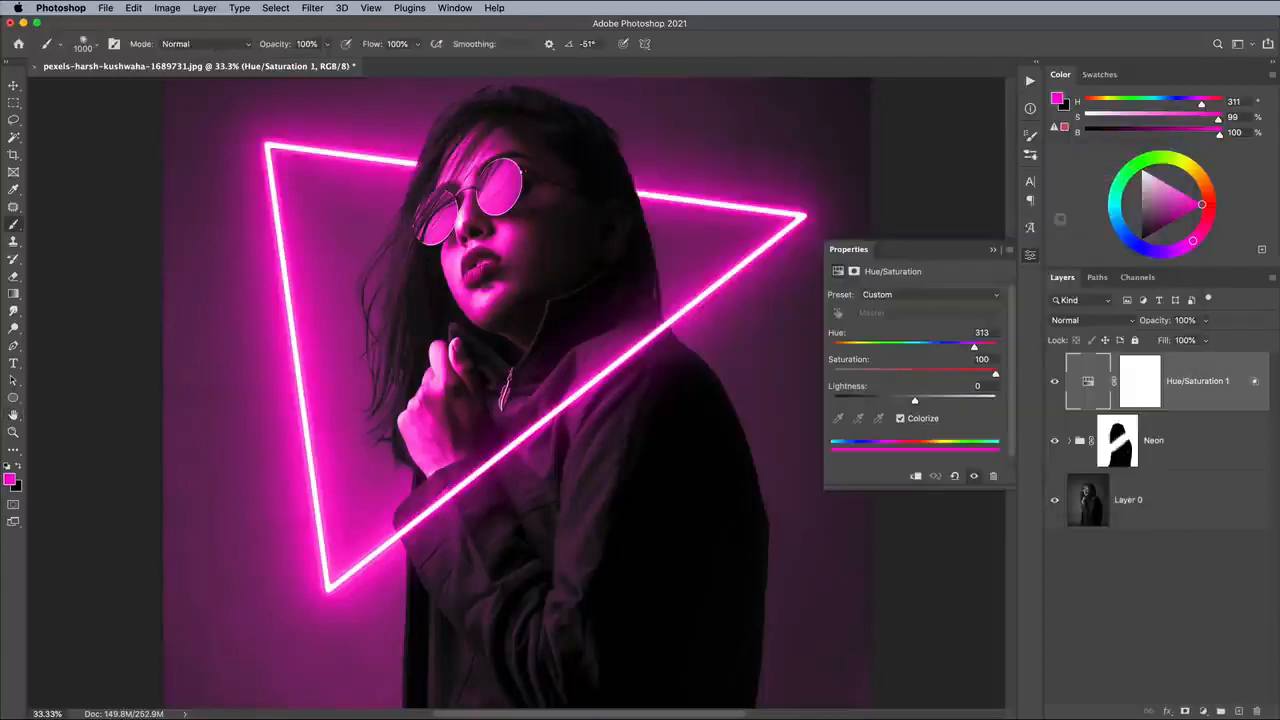
left_click(1033, 255)
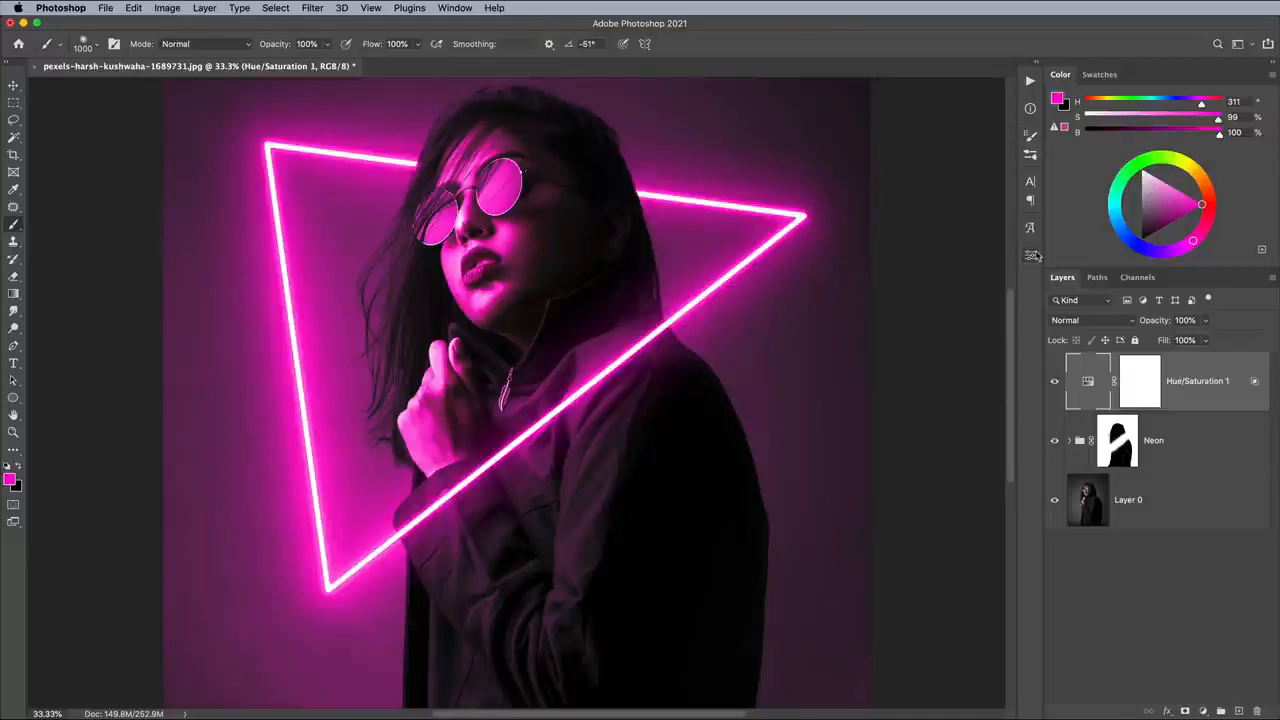
- Add a new top layer and dab soft pink 800 px brush spots where the upper neon line meets the hair on both sides
left_click(1239, 711)
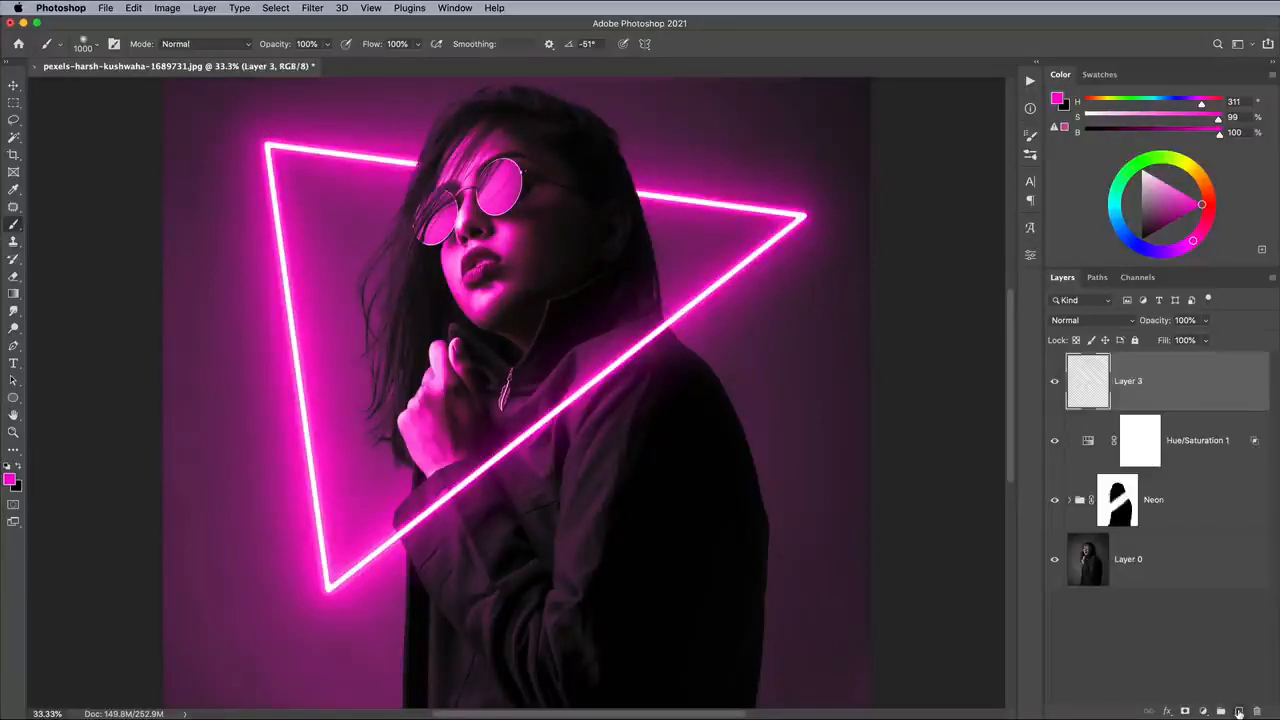
key("bracketleft")
key("bracketleft")
left_click(621, 191)
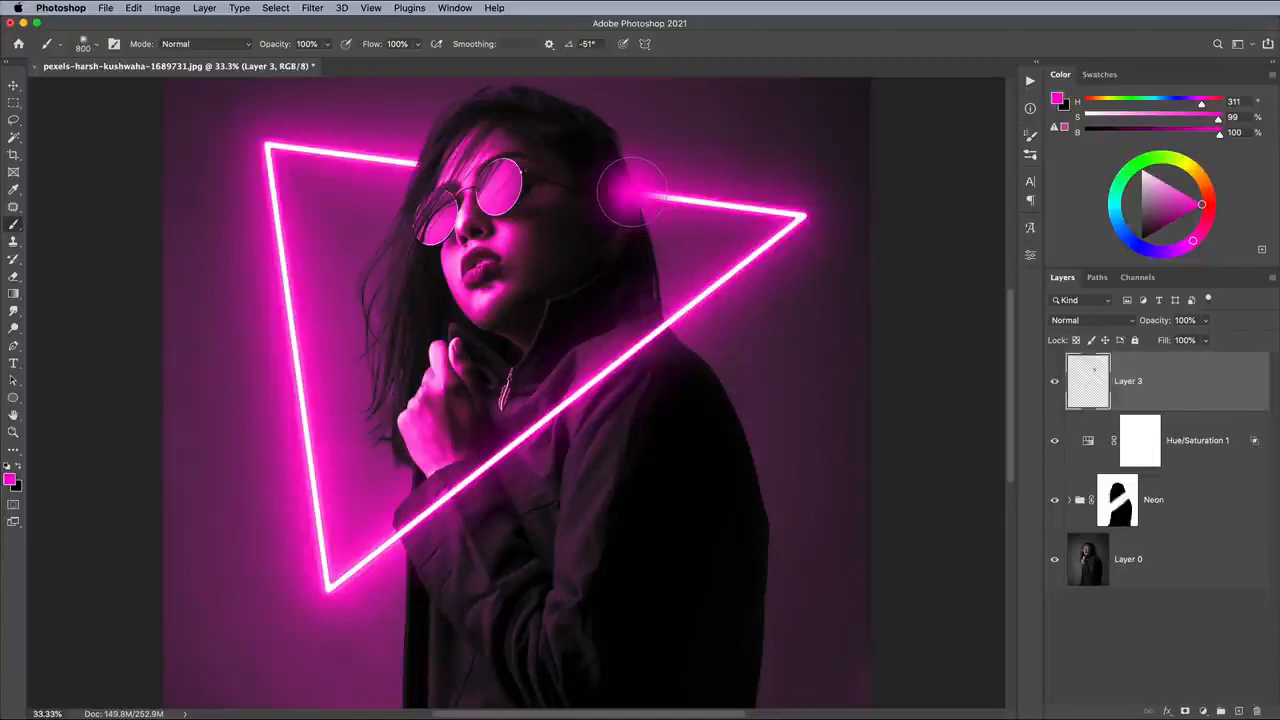
left_click(430, 162)
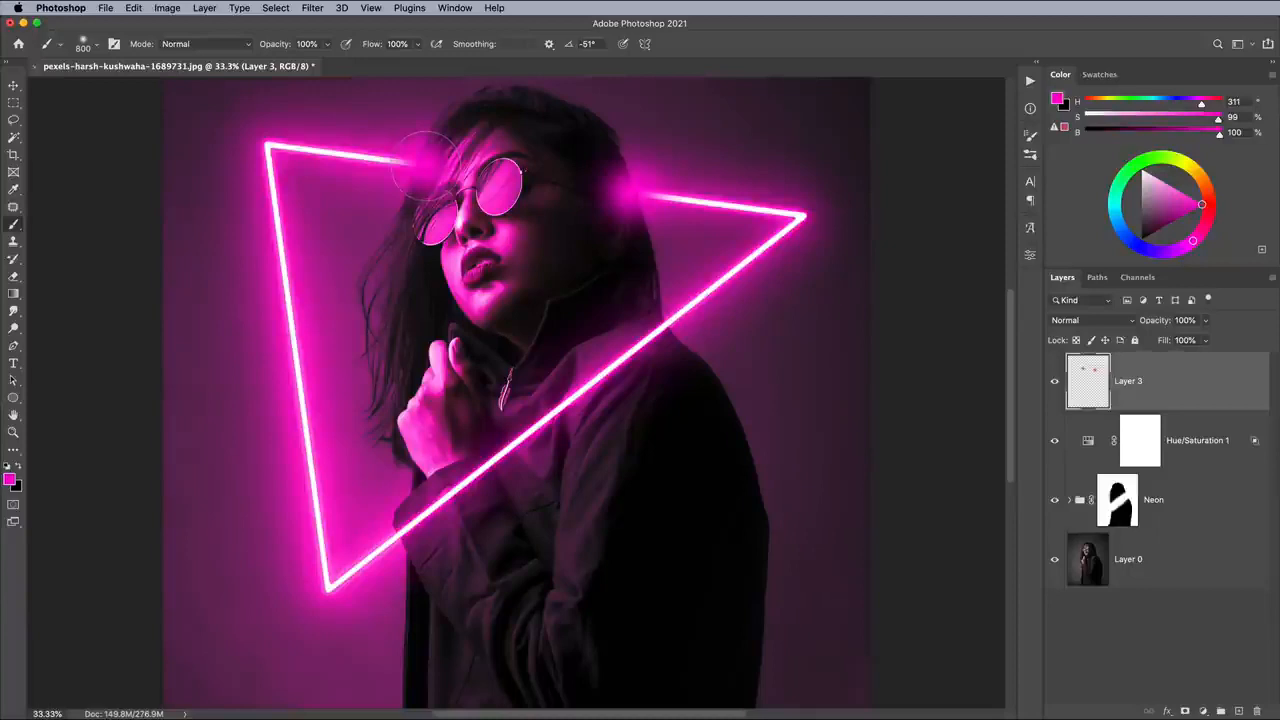
- Set the pink spots layer to Linear Dodge (Add) with a Fill of 25%
left_click(1085, 320)
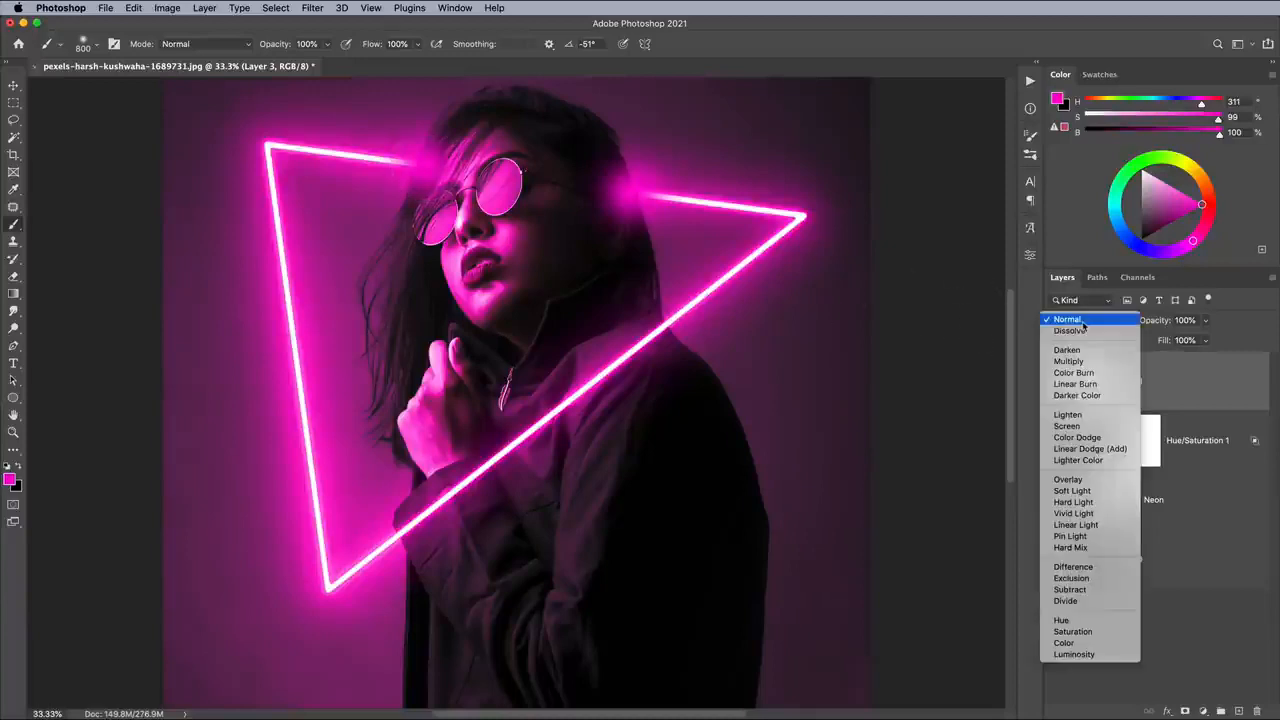
left_click(1088, 450)
left_click(1208, 341)
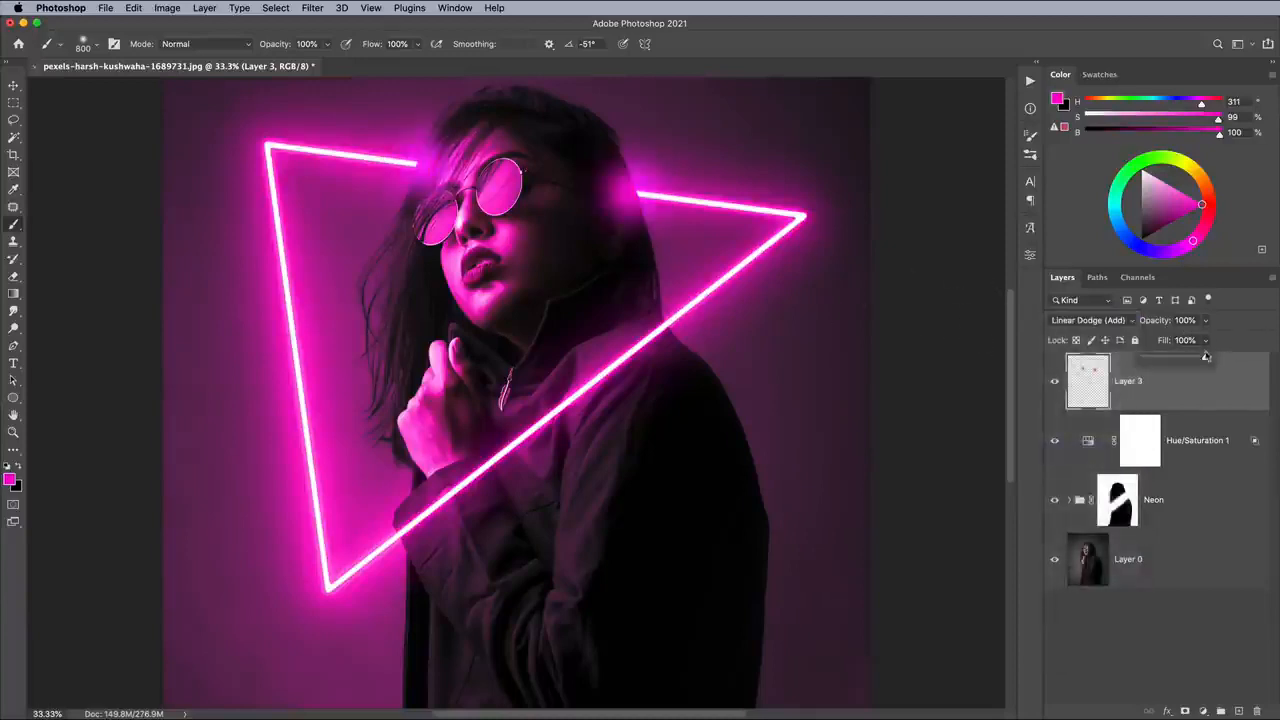
left_click_drag(1207, 357, 1159, 360)
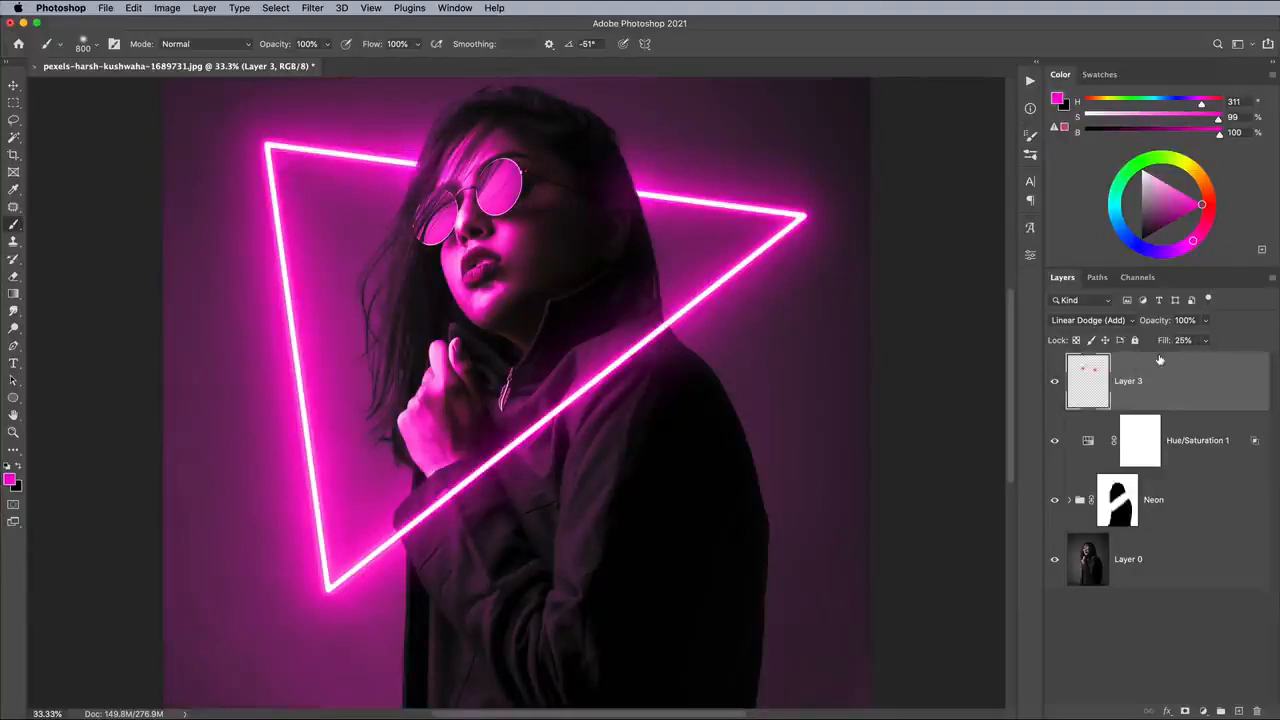
- Add a new layer directly above the photo on Layer 0 and make the foreground color white
left_click(1195, 558)
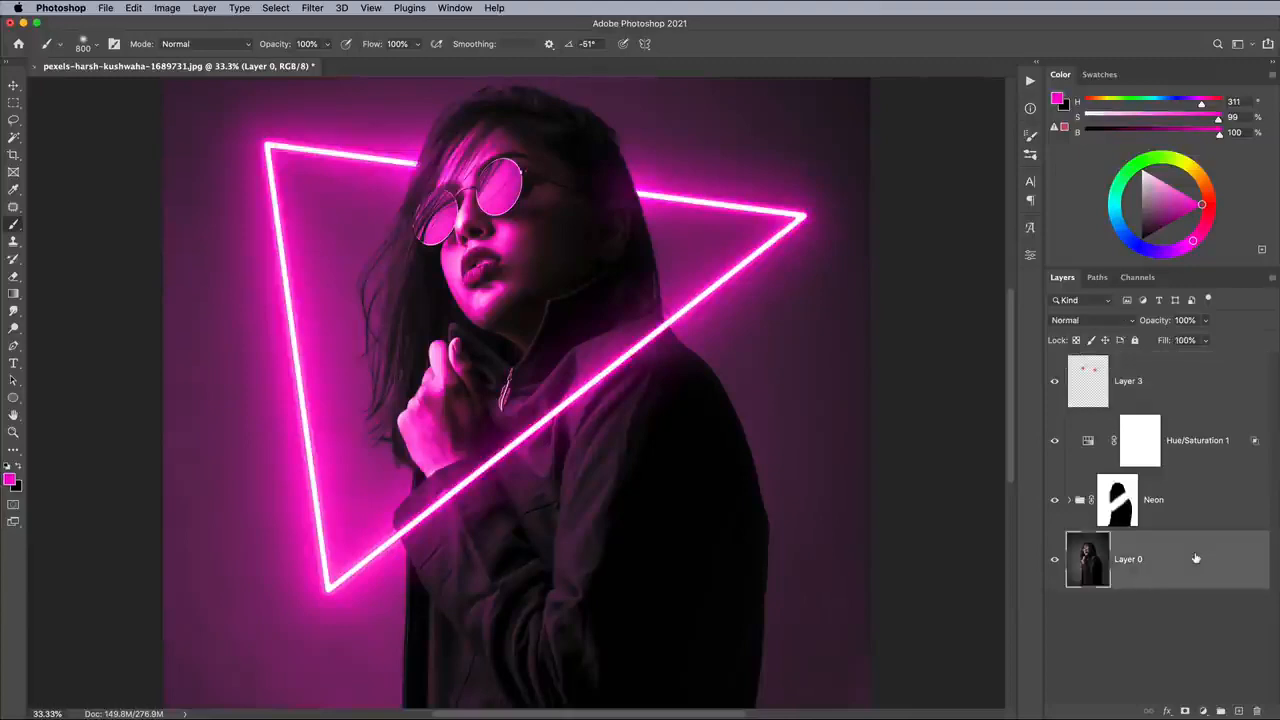
left_click(1239, 711)
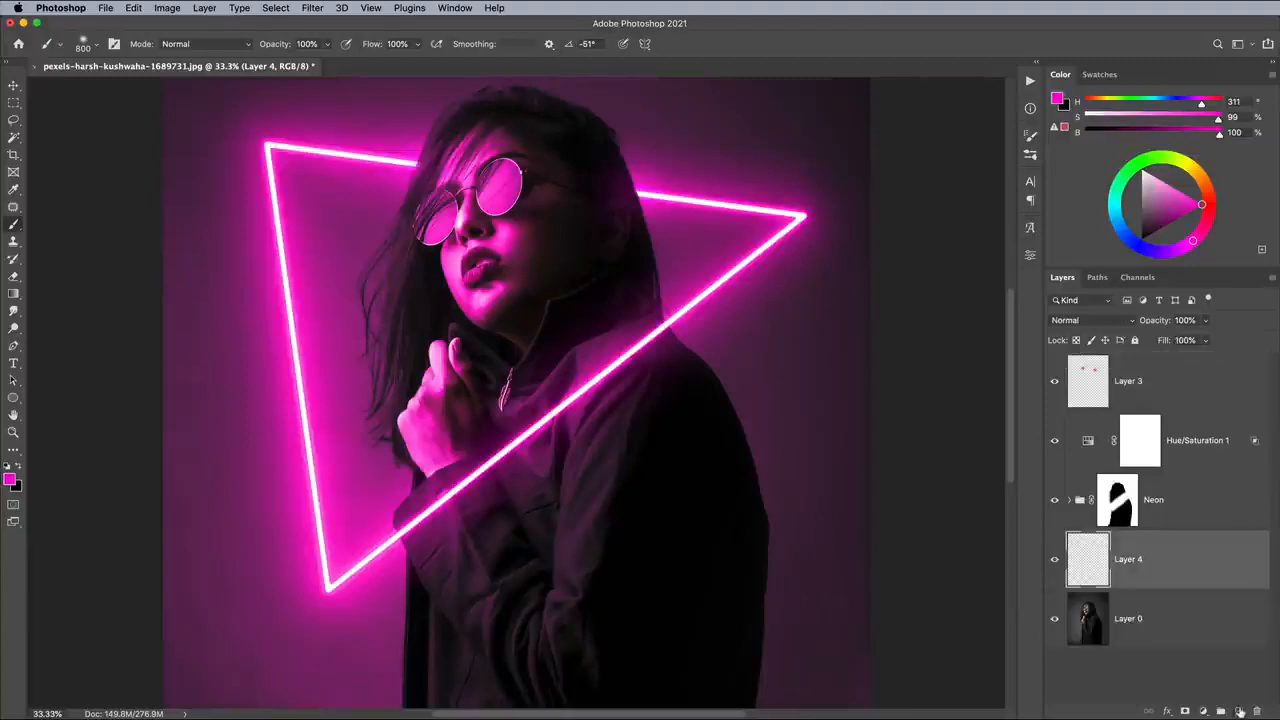
left_click(8, 466)
left_click(20, 466)
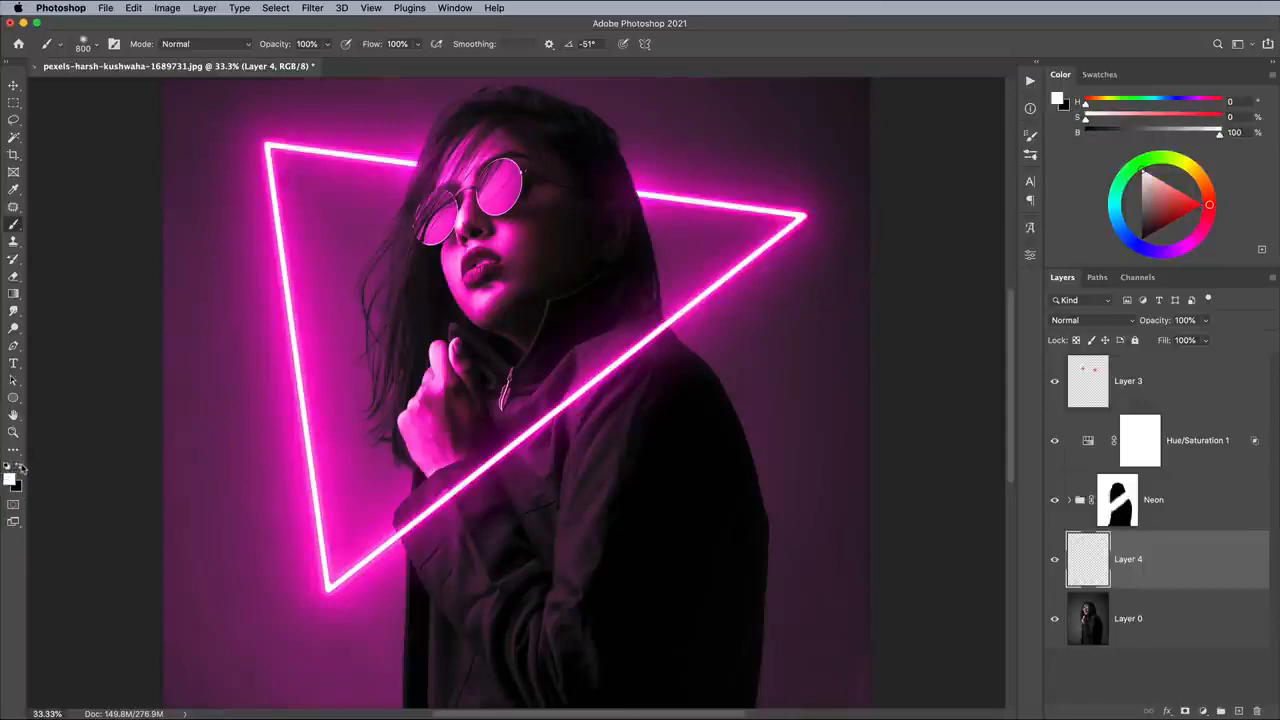
- Paint white smoke across the bottom, sides and upper corners with the first Krists Smoke brush, enlarged
left_click(82, 46)
scroll(115, 354, "down", 5)
left_click(52, 316)
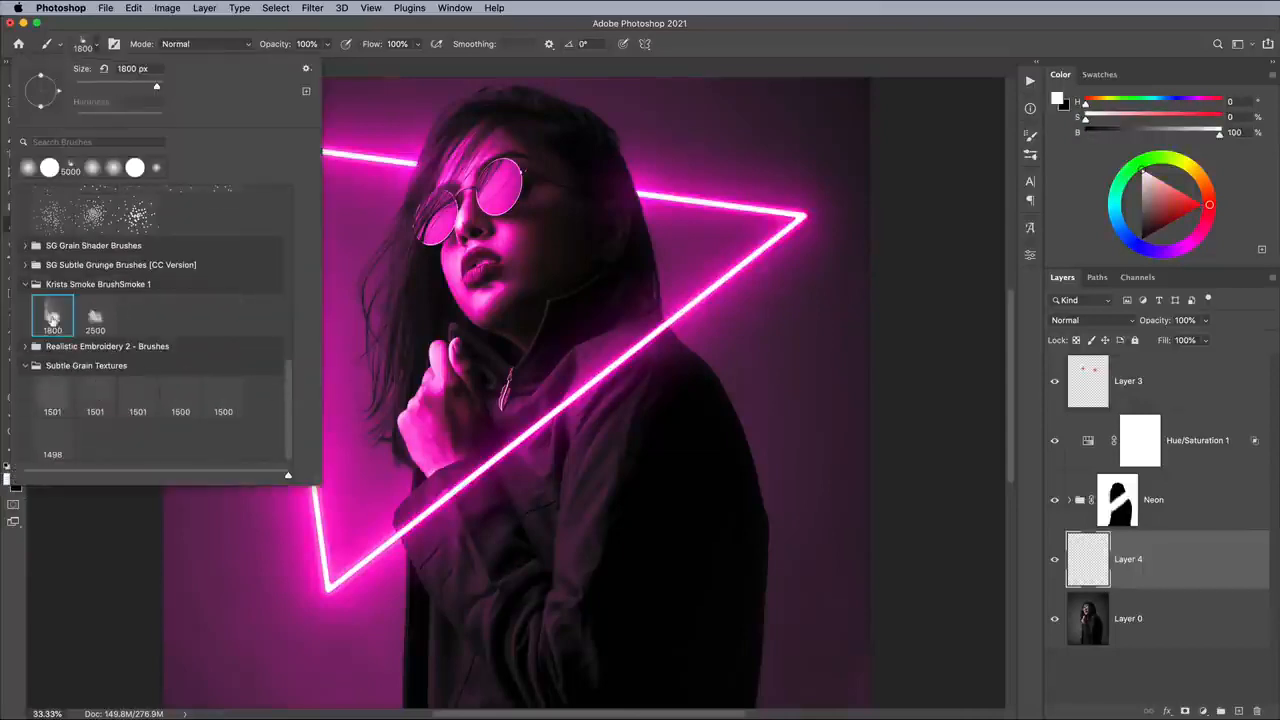
key("Return")
key("bracketright")
key("bracketright")
key("bracketright")
key("super+minus")
key("super+minus")
left_click_drag(374, 565, 664, 568)
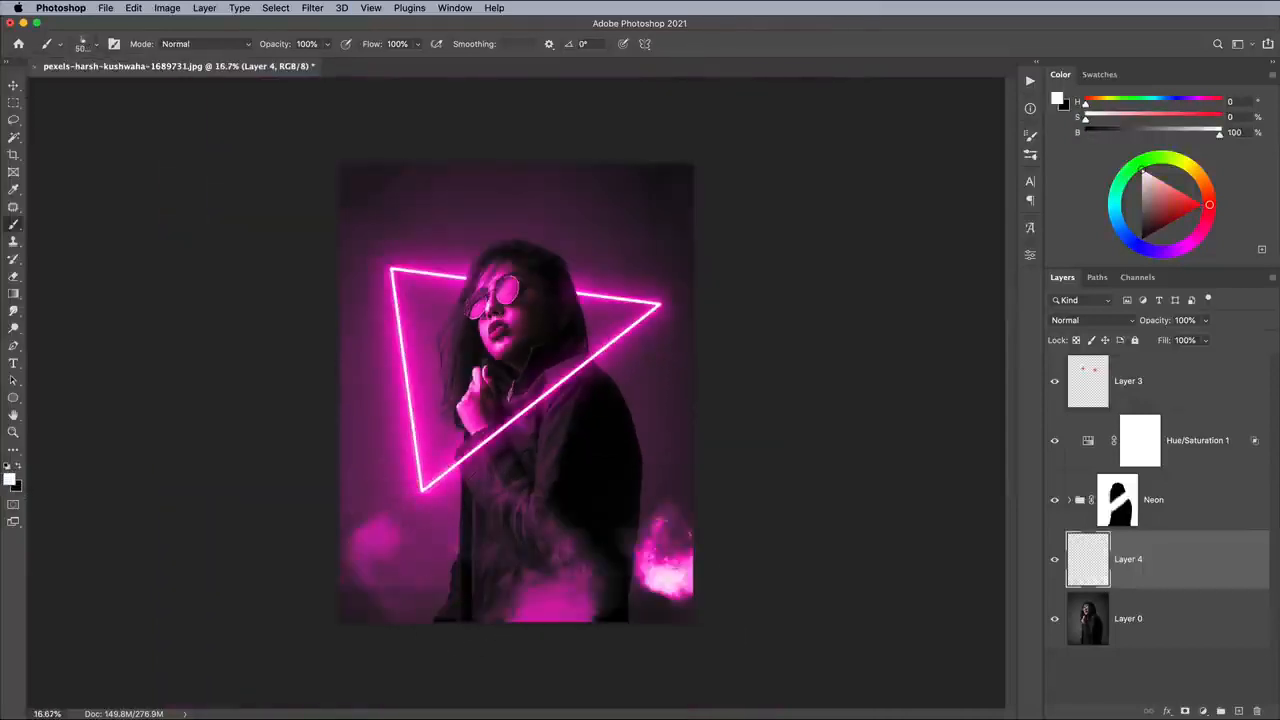
mouse_move(400, 440)
left_mouse_down()
mouse_move(590, 550)
mouse_move(640, 230)
left_mouse_up()
mouse_move(385, 215)
left_mouse_down()
mouse_move(308, 330)
mouse_move(370, 590)
left_mouse_up()
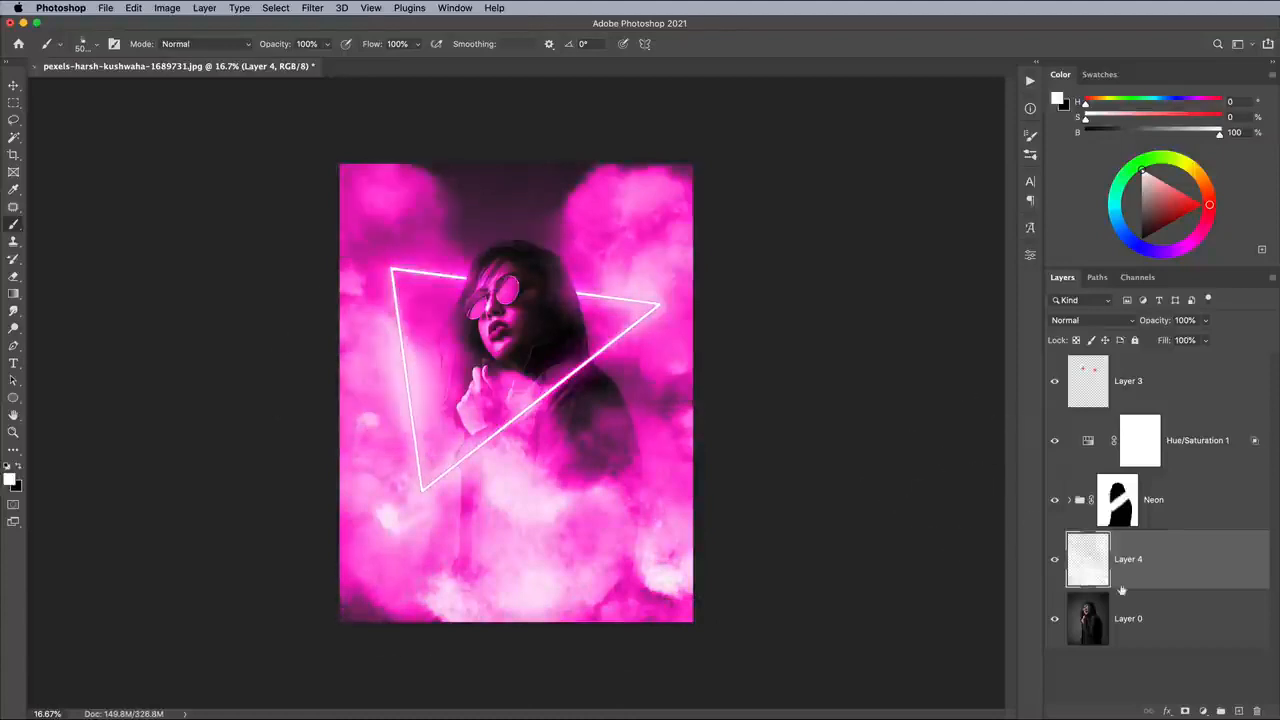
- Add a mask to the smoke layer and paint black at 55% Flow to thin the smoke over the woman and upper background
left_click(1185, 711)
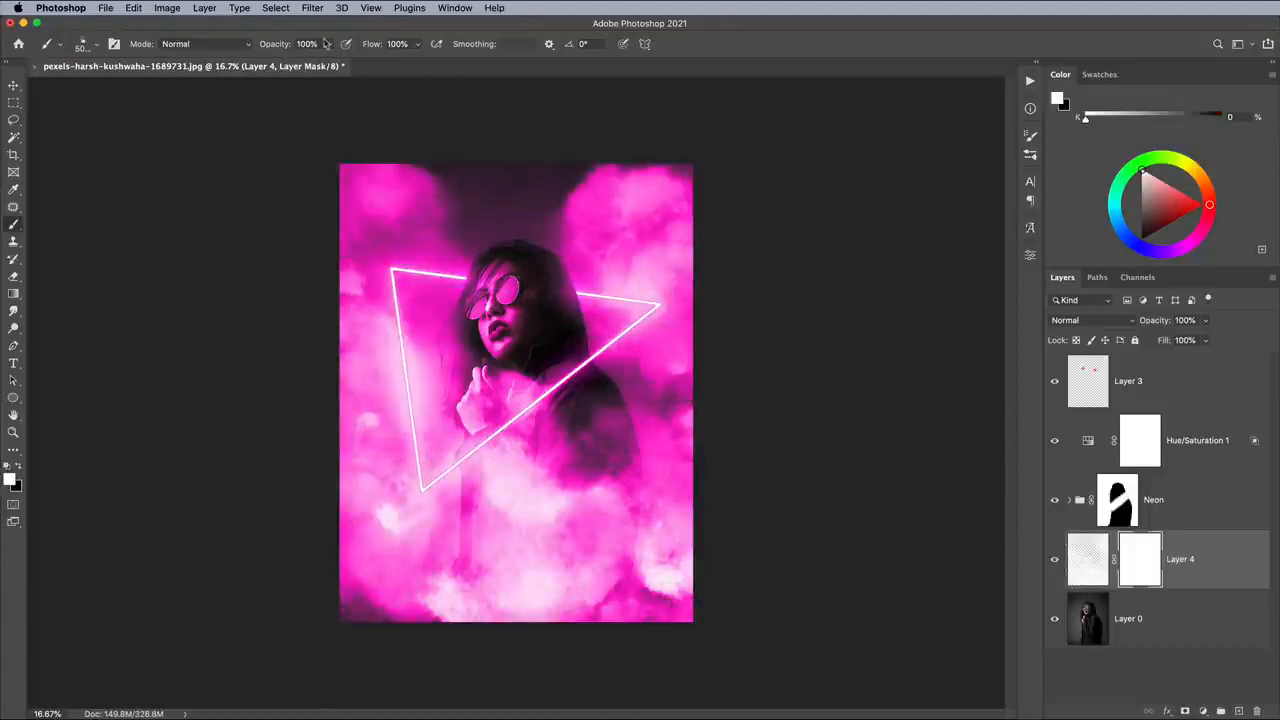
left_click_drag(418, 46, 392, 64)
key("x")
mouse_move(390, 200)
left_mouse_down()
mouse_move(388, 310)
mouse_move(560, 520)
left_mouse_up()
left_click_drag(620, 240, 395, 205)
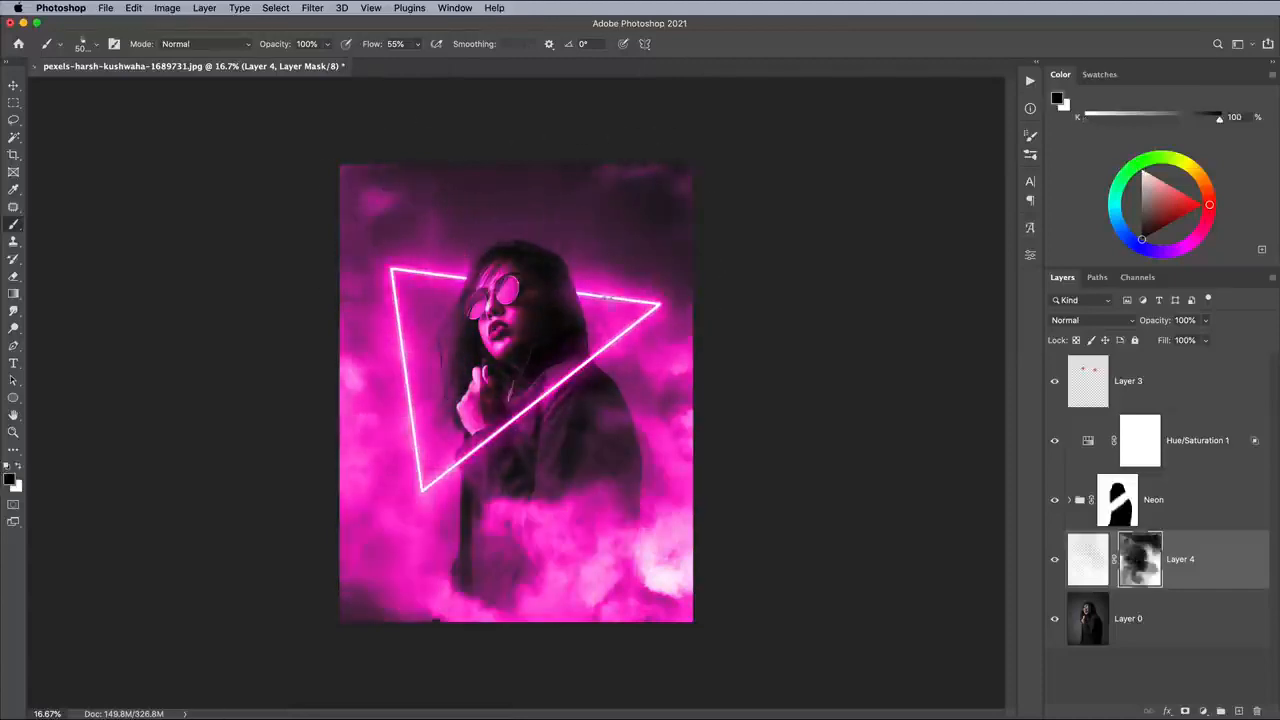
- Paint black with the smoke brush on the smoke layer's mask over the jacket, bottom, sides and upper background to fade the dense smoke
left_click_drag(620, 350, 620, 560)
left_click_drag(383, 568, 400, 450)
mouse_move(550, 520)
left_mouse_down()
mouse_move(564, 640)
mouse_move(650, 575)
left_mouse_up()
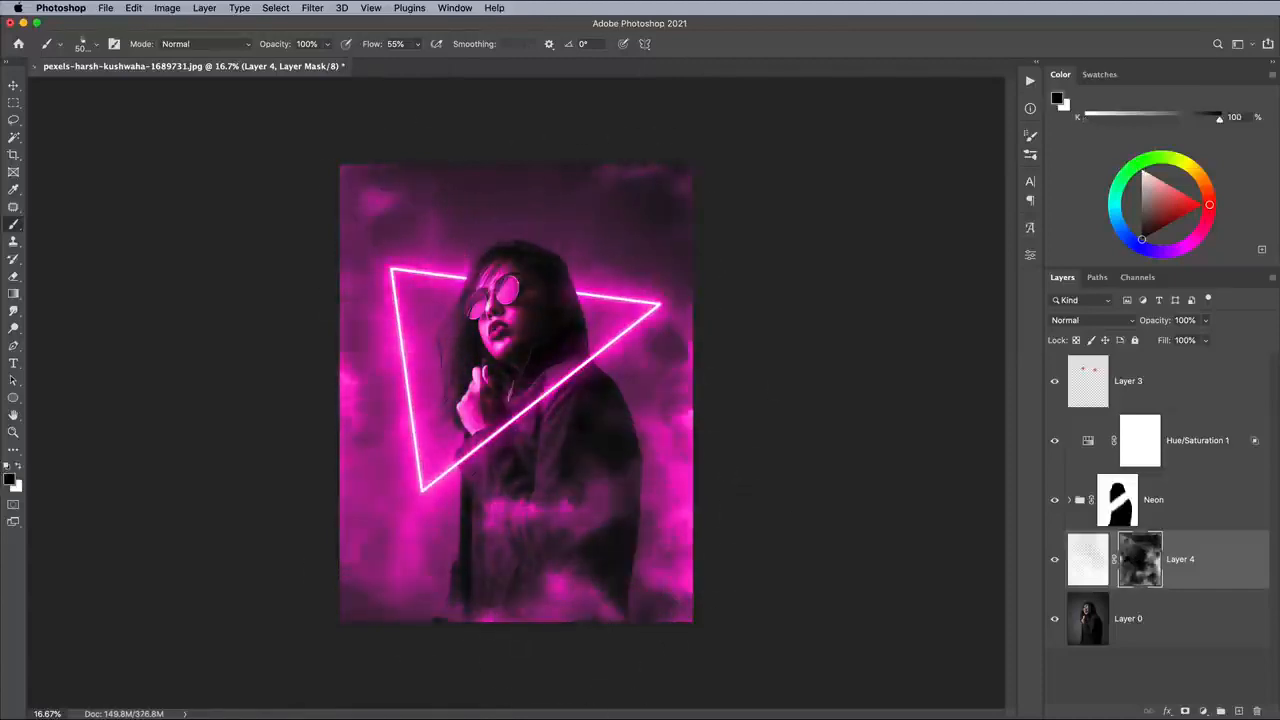
left_click_drag(534, 524, 570, 580)
left_click_drag(640, 540, 670, 390)
left_click_drag(345, 390, 323, 446)
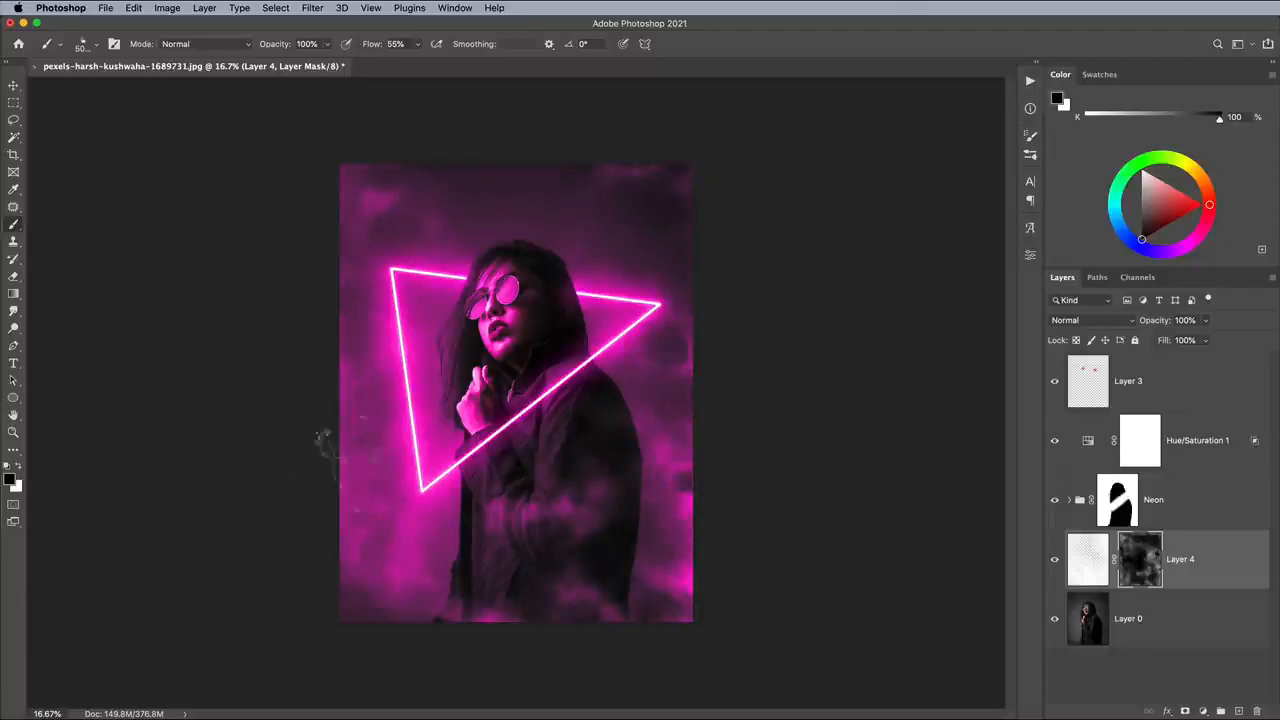
left_click_drag(585, 480, 680, 500)
left_click_drag(375, 195, 350, 365)
left_click_drag(470, 590, 585, 530)
key("x")
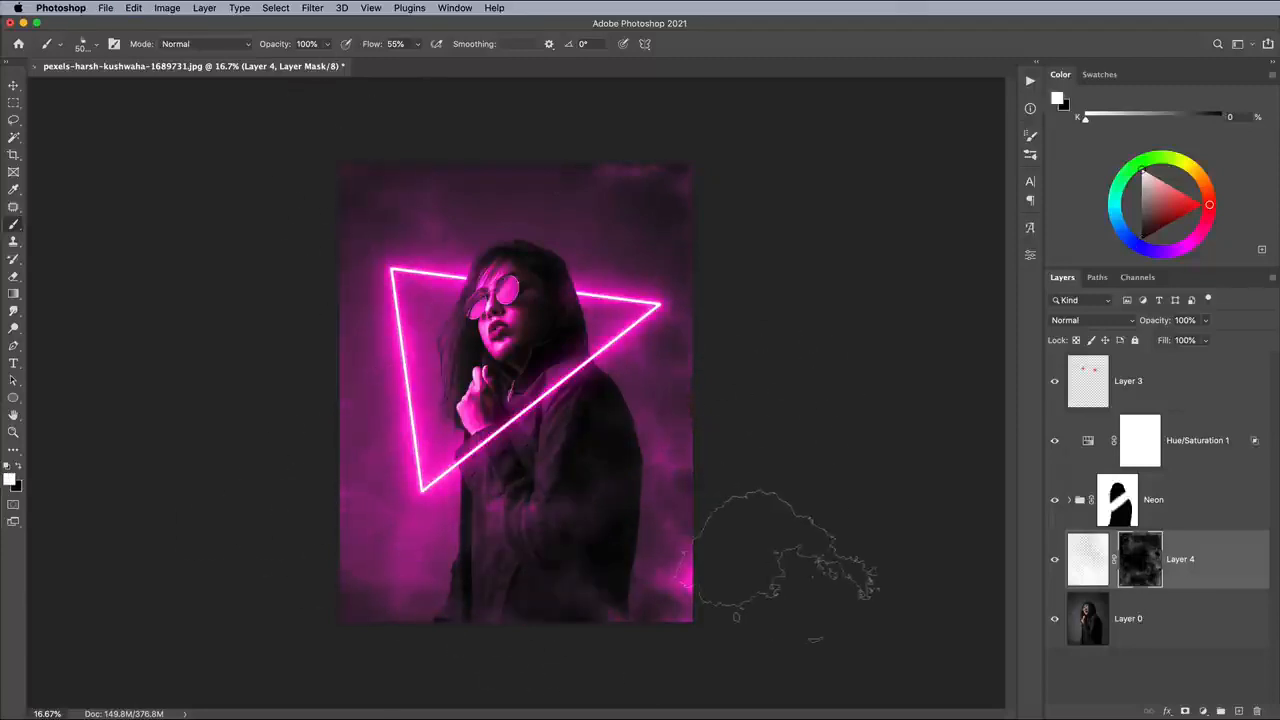
key("x")
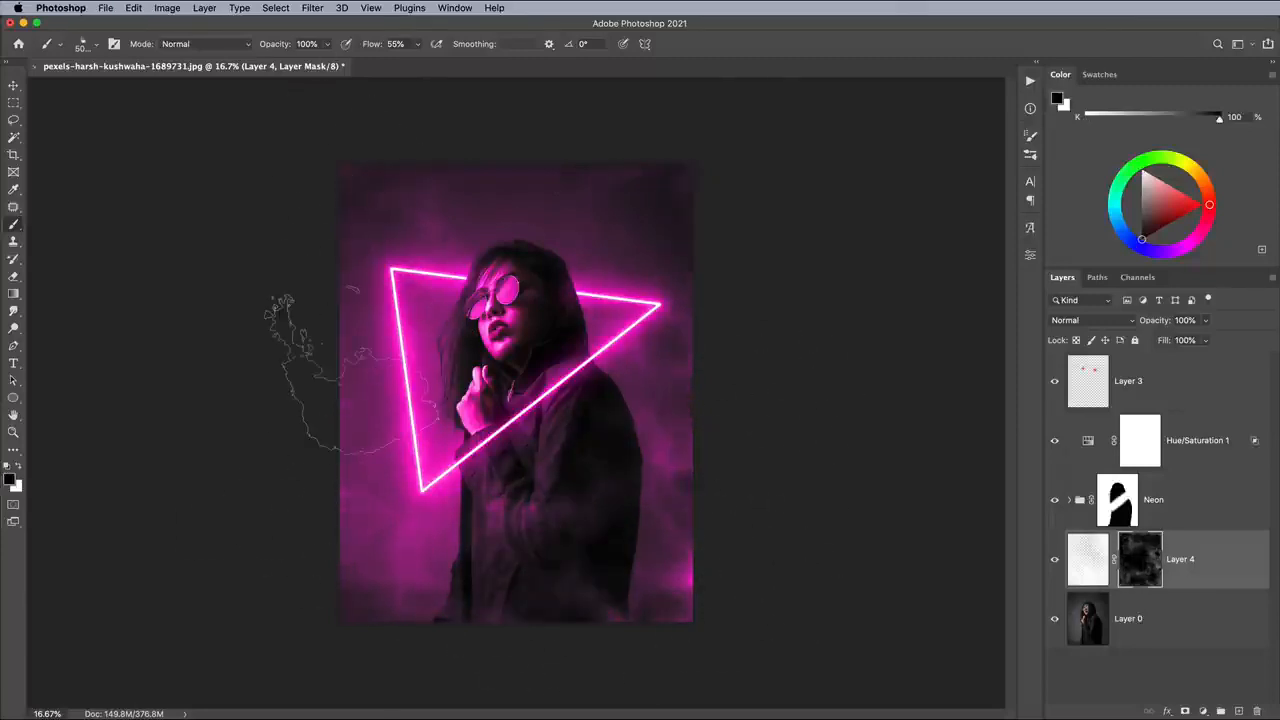
- Set the smoke layer's opacity to 70%
key("super+equal")
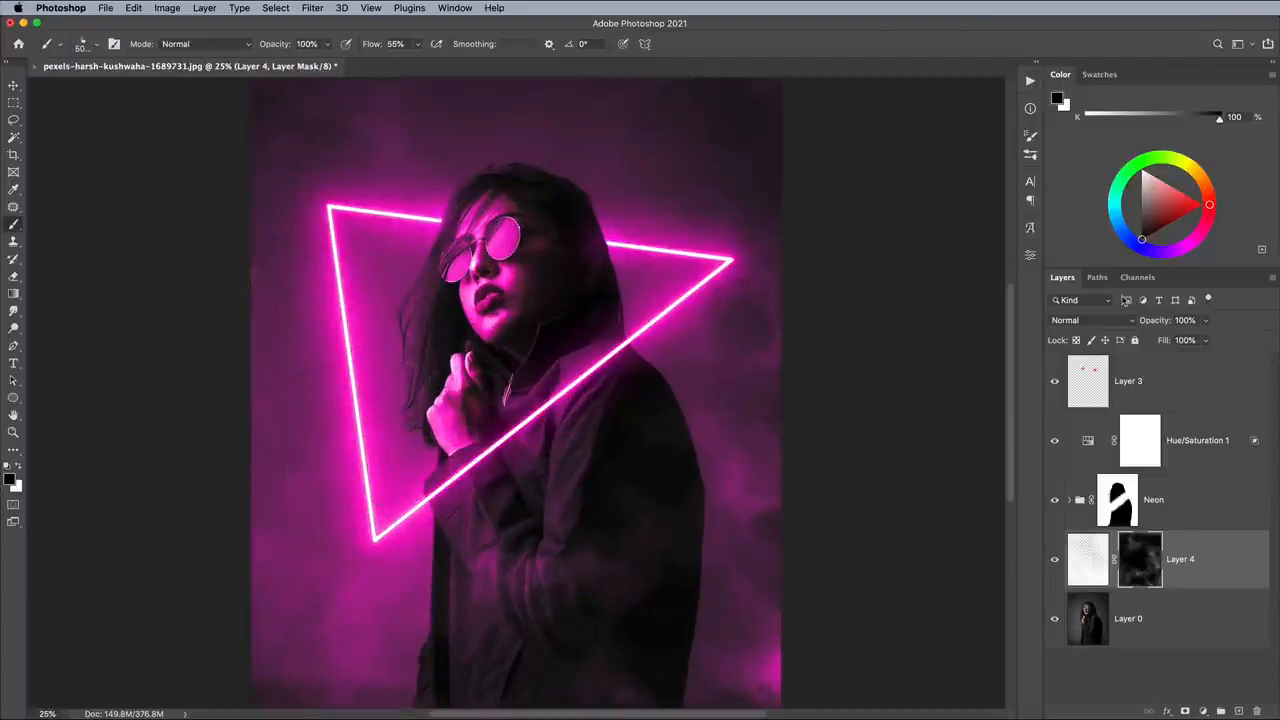
left_click(1207, 320)
mouse_move(1207, 340)
left_mouse_down()
mouse_move(1132, 340)
mouse_move(1188, 341)
left_mouse_up()
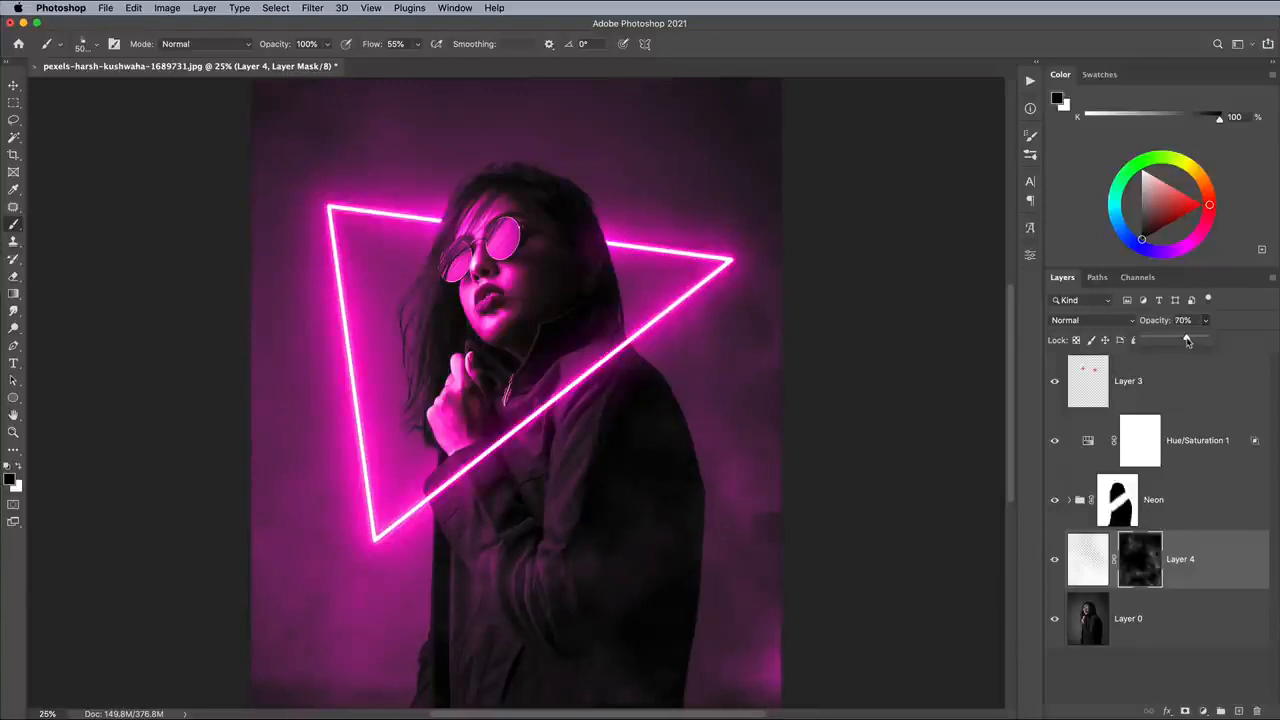
- Add a new layer above the pink spots on Layer 3 and choose a soft round brush with 0% hardness at 5000 px
left_click(1186, 380)
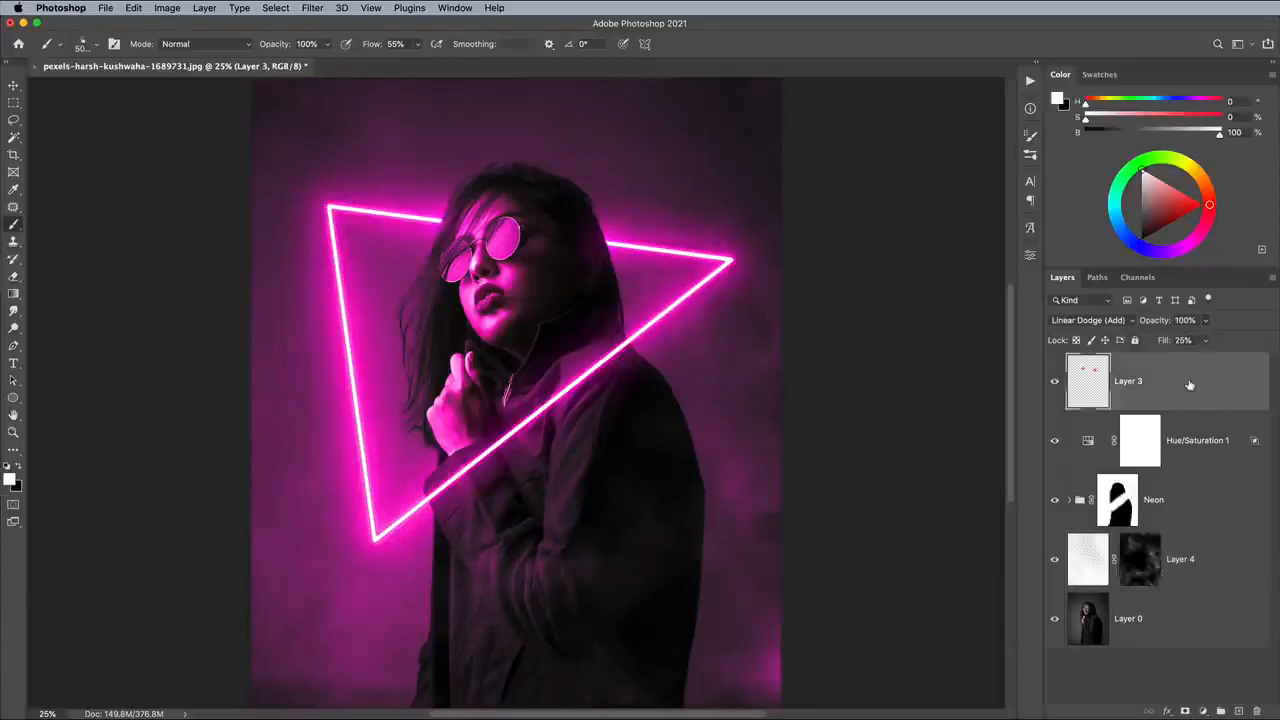
left_click(1240, 711)
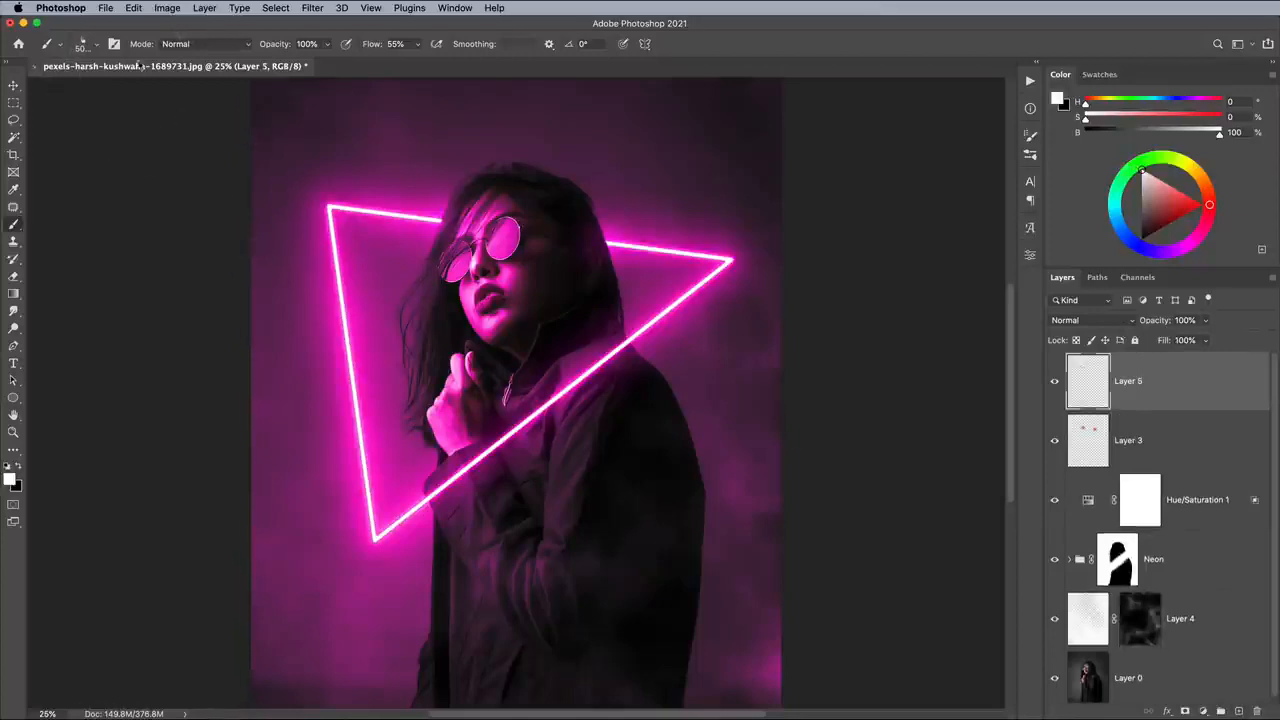
left_click(80, 45)
left_click(49, 167)
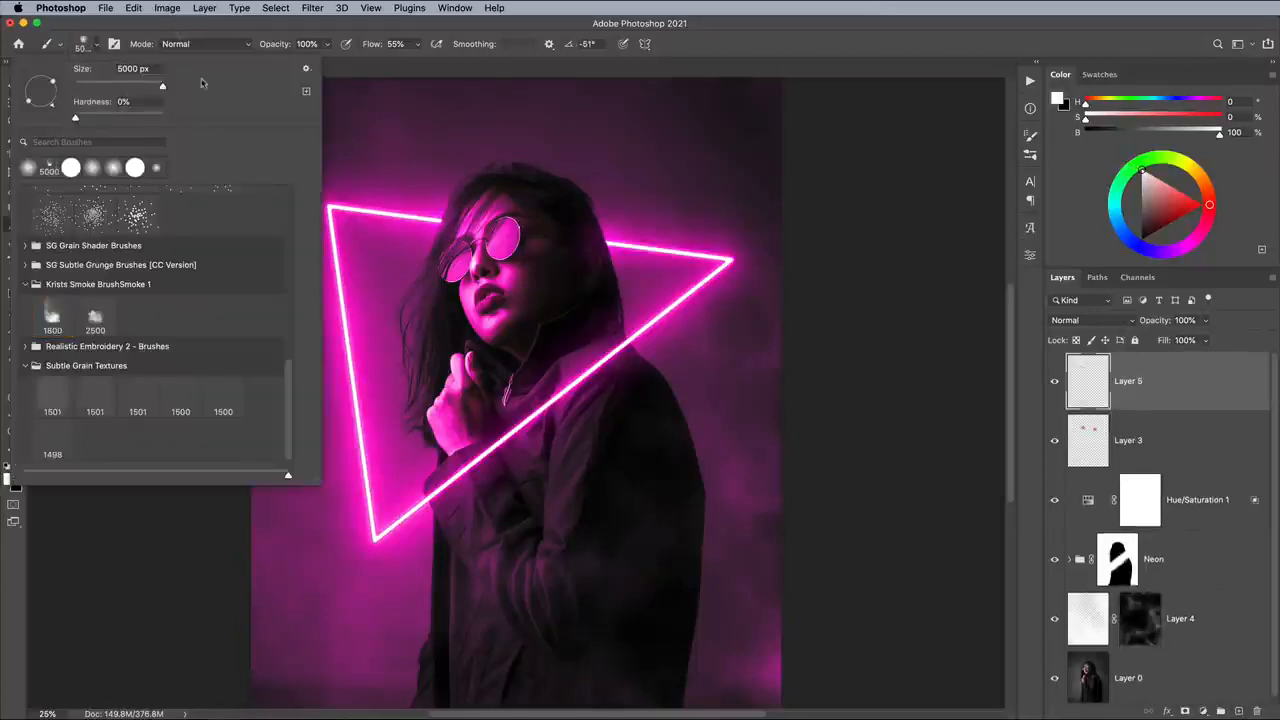
key("Return")
- Set the foreground color to blue (H 243, S 98, B 97) and paint over the photo's right side and lower half
left_click(10, 480)
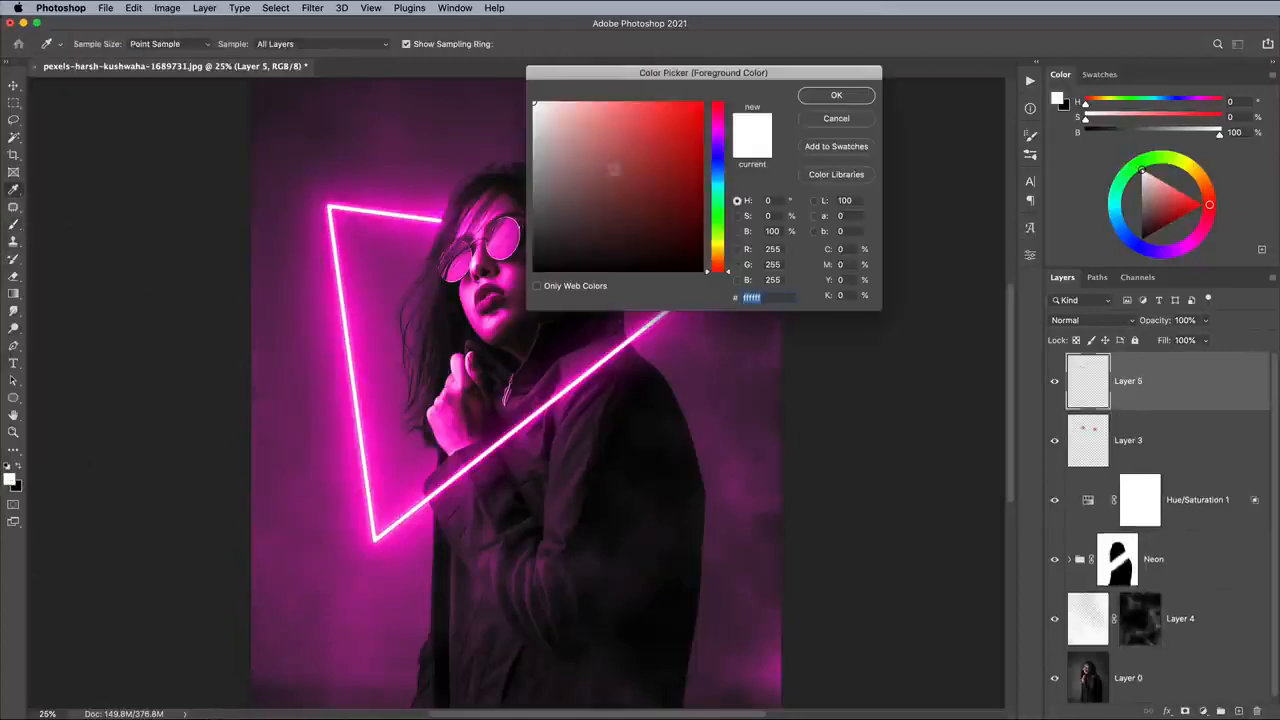
left_click(720, 160)
left_click(700, 108)
left_click(836, 95)
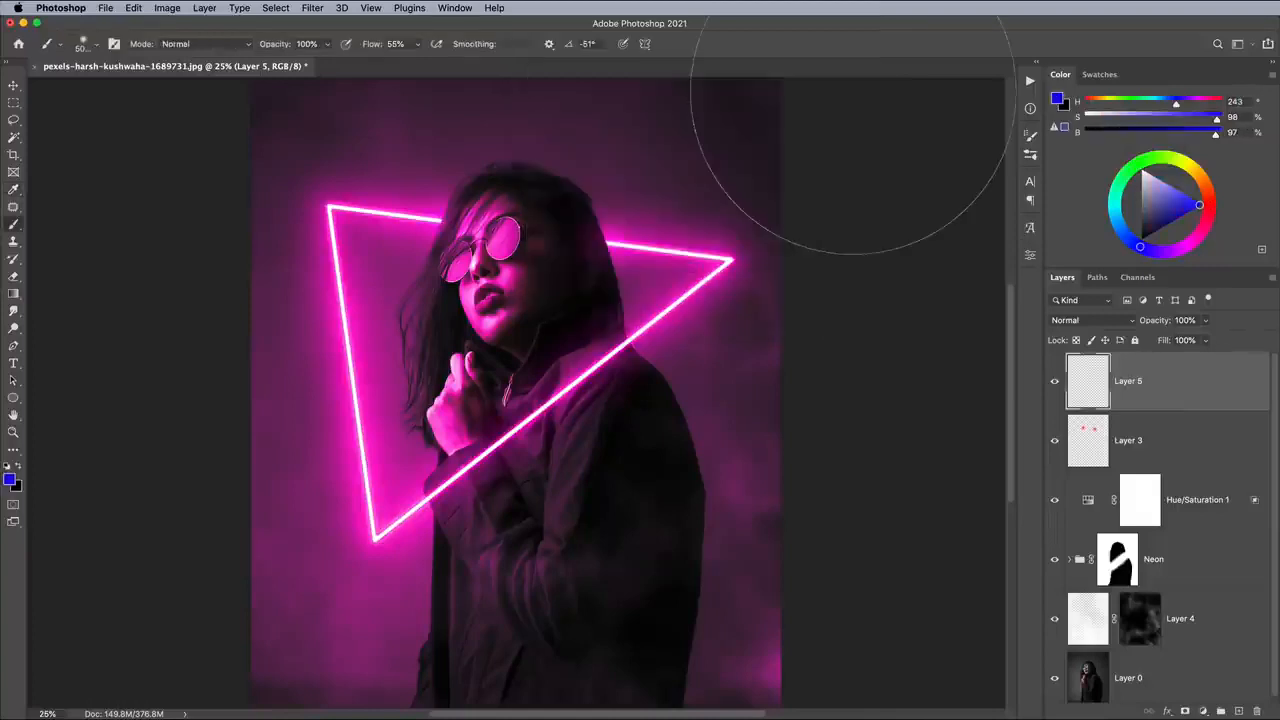
key("super+minus")
mouse_move(629, 179)
left_mouse_down()
mouse_move(668, 301)
mouse_move(671, 555)
left_mouse_up()
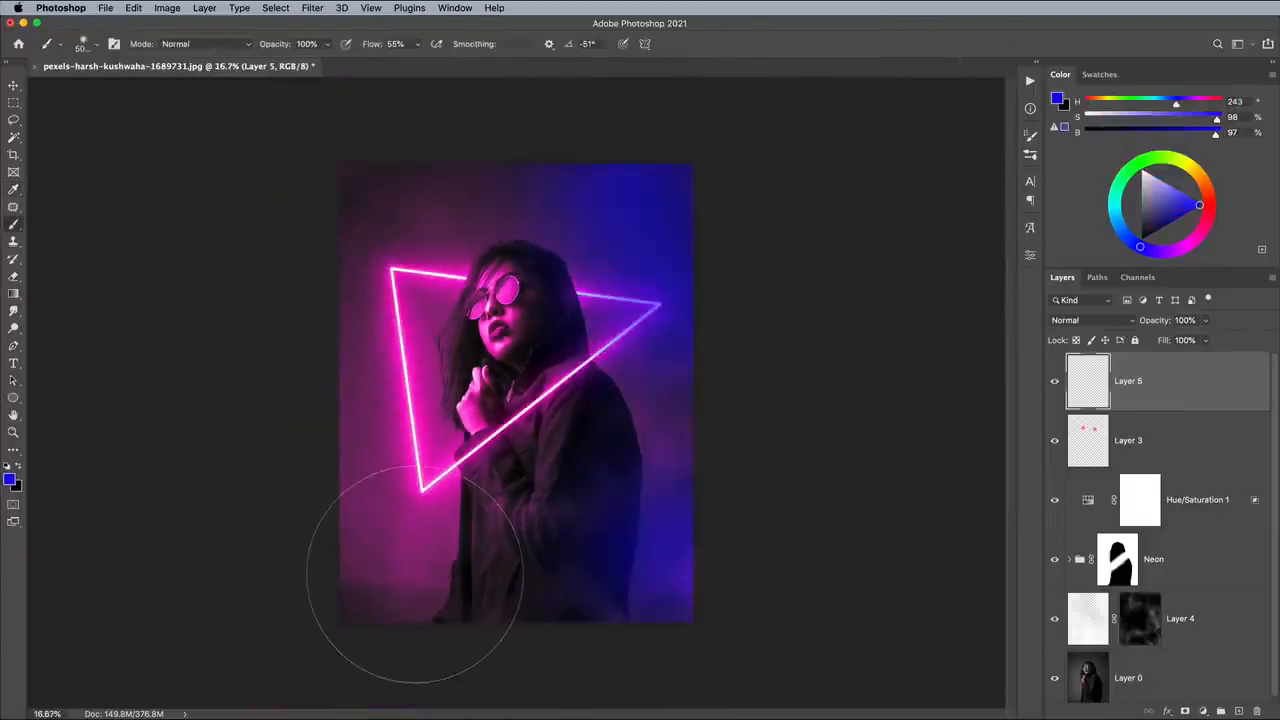
mouse_move(415, 574)
left_mouse_down()
mouse_move(406, 457)
mouse_move(657, 429)
left_mouse_up()
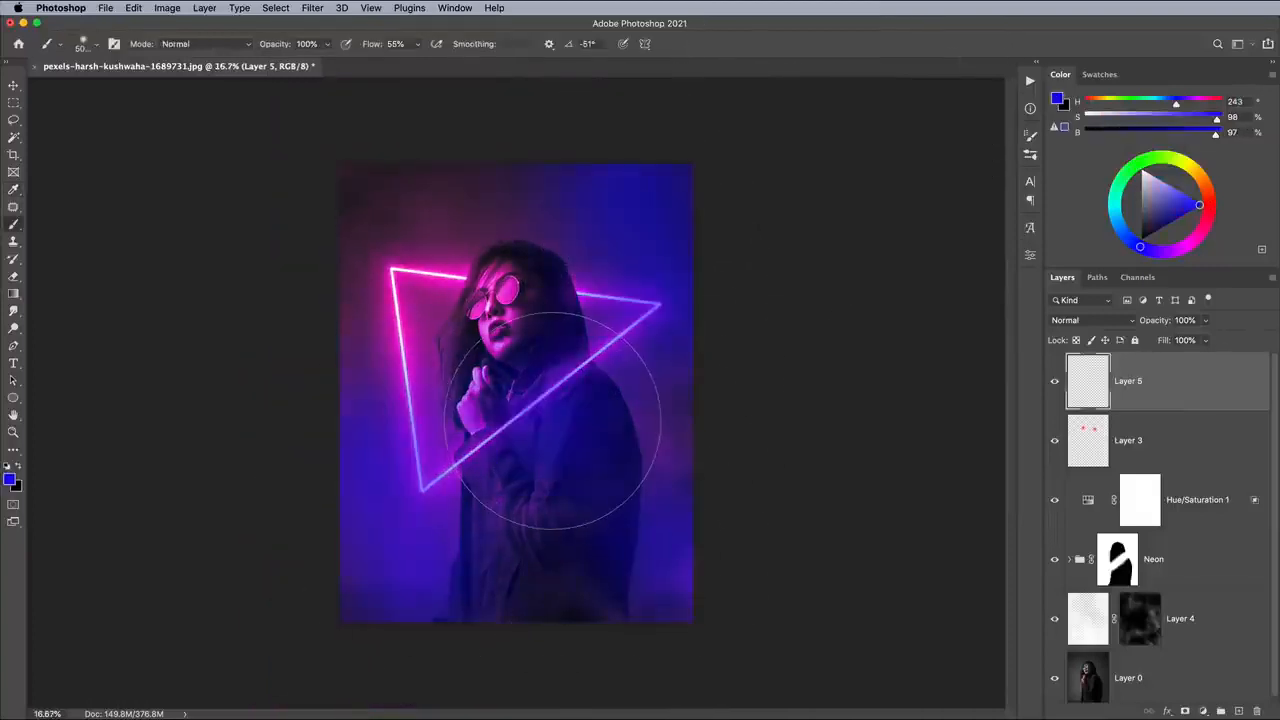
- Set the blue paint layer to Soft Light at 36% opacity
left_click(1084, 321)
left_click(1075, 489)
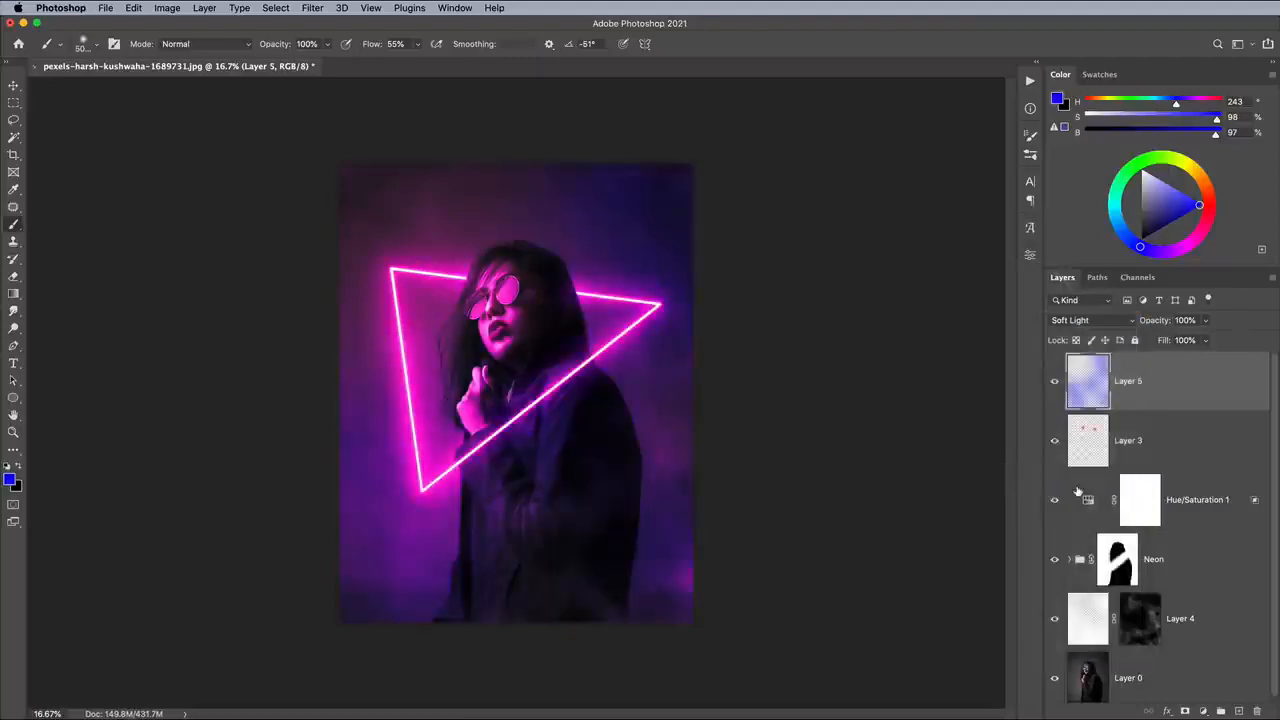
left_click(1205, 320)
left_click_drag(1205, 340, 1166, 340)
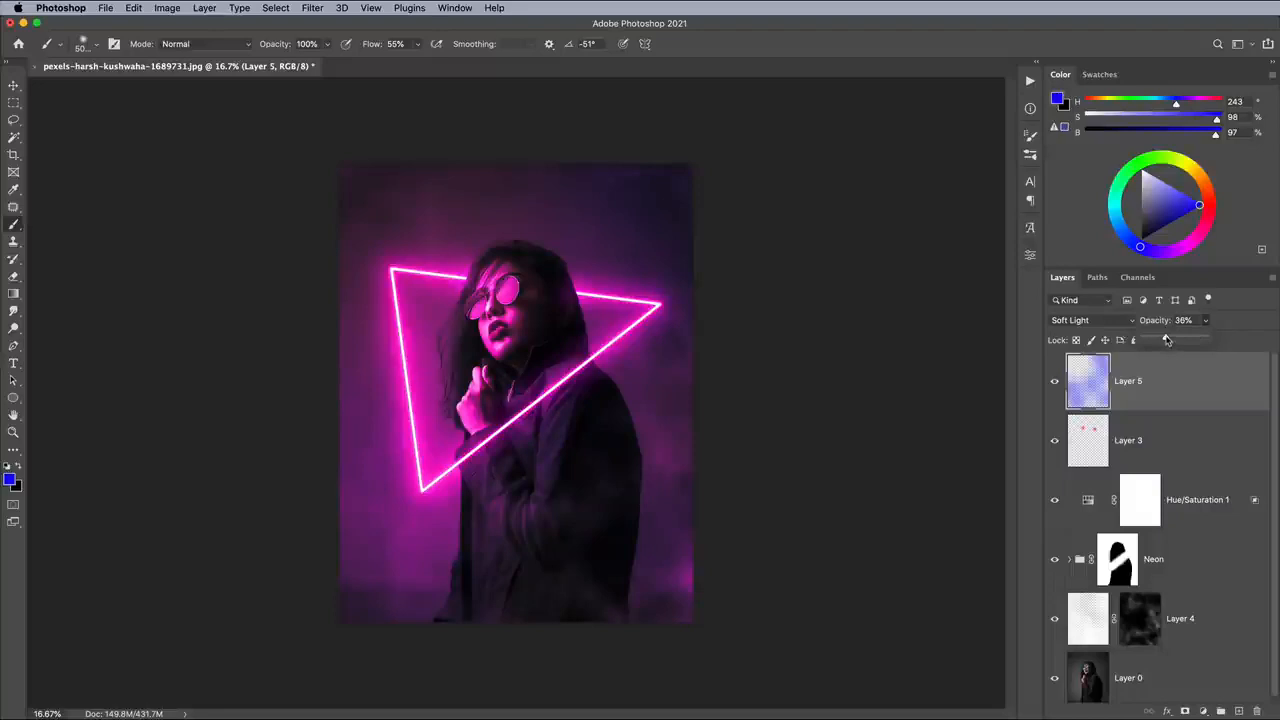
key("super+equal")
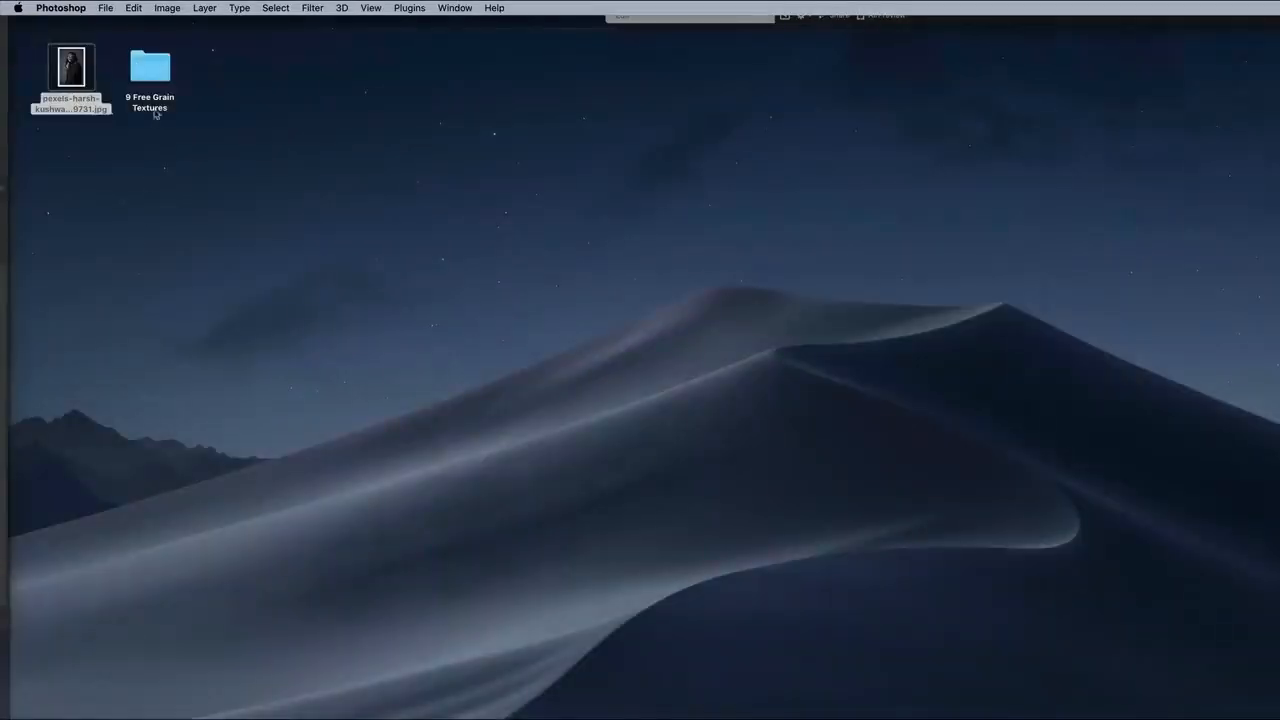
- Switch to Finder and open Grain-Texture-08.png from the PNG folder of the grain textures in Adobe Photoshop 2021
double_click(161, 68)
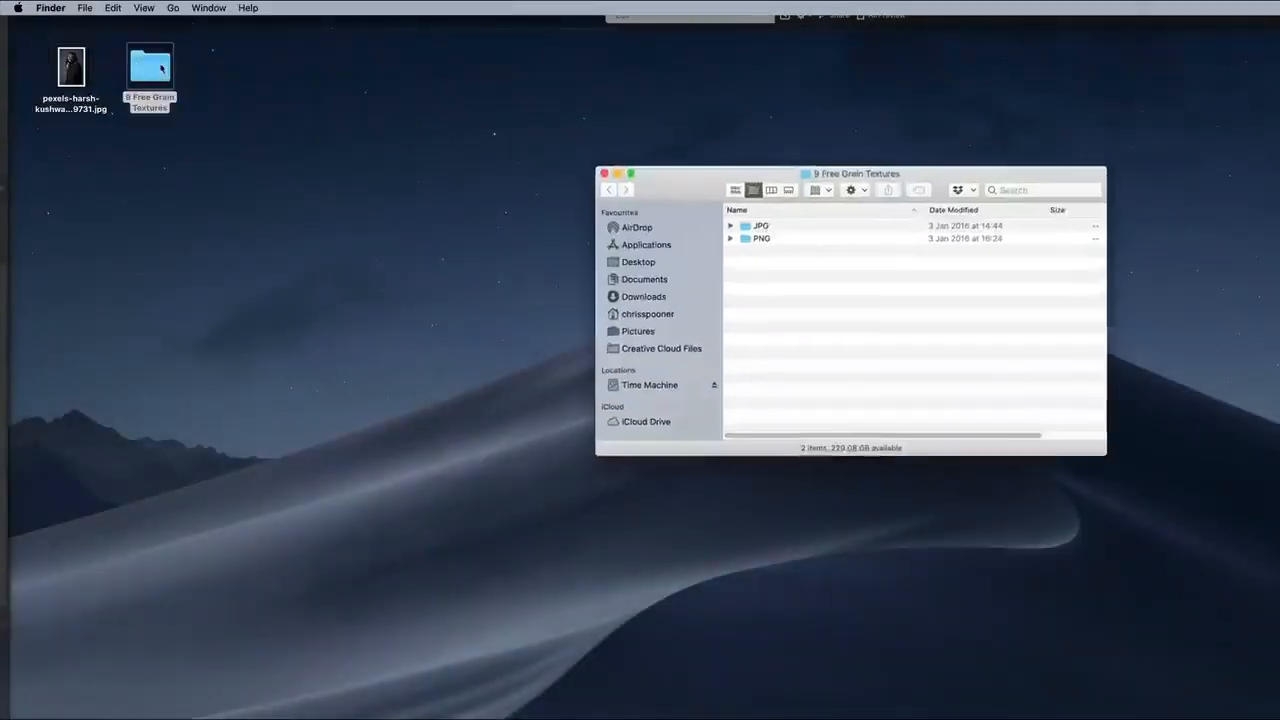
double_click(764, 240)
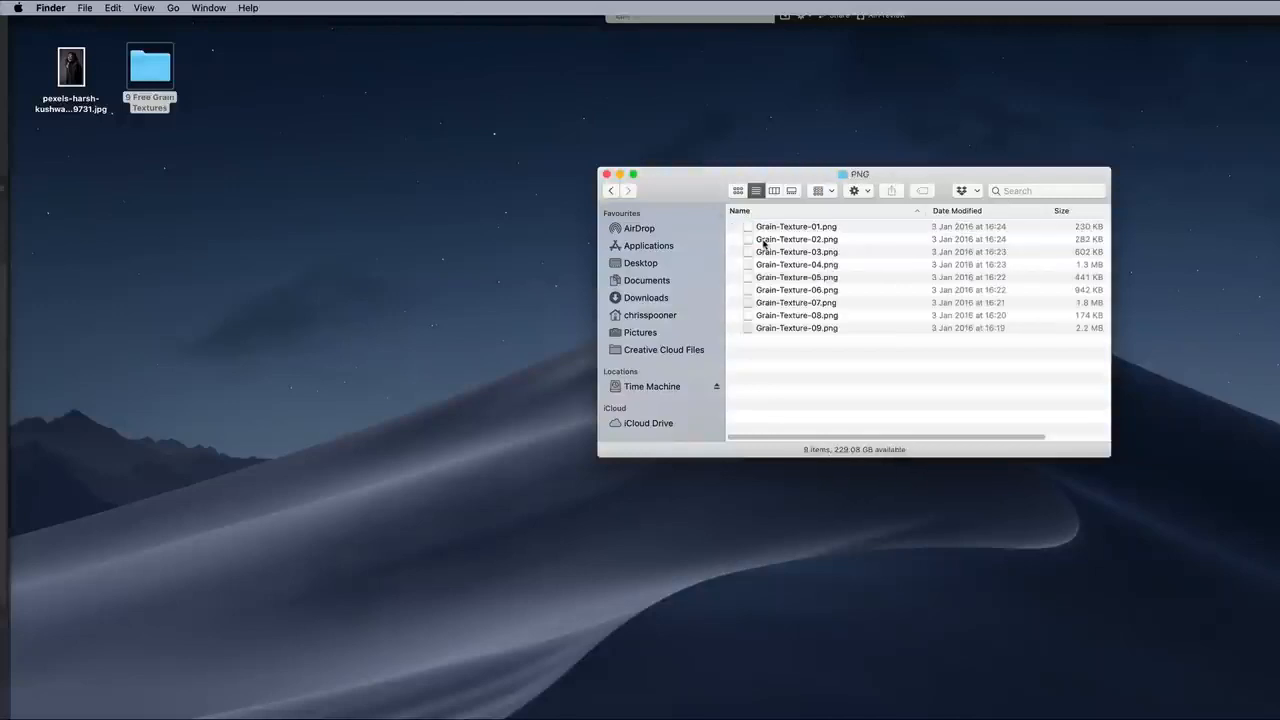
right_click(803, 315)
mouse_move(904, 332)
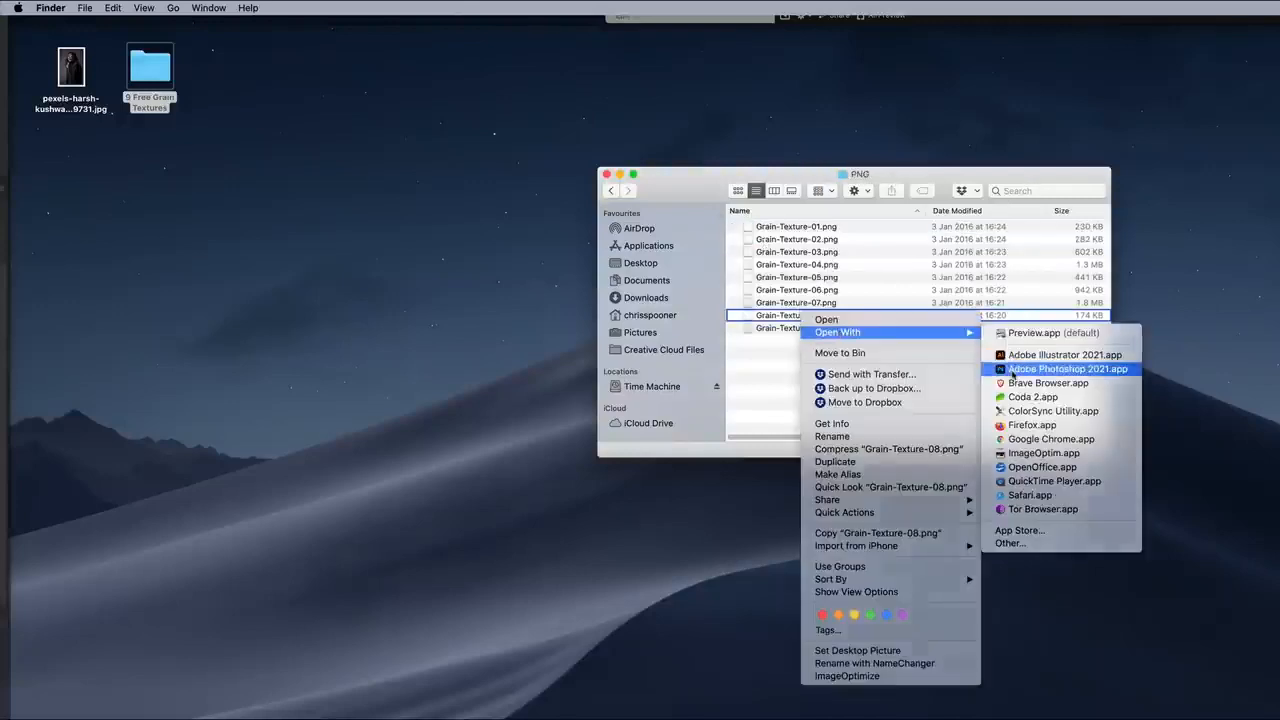
left_click(1013, 369)
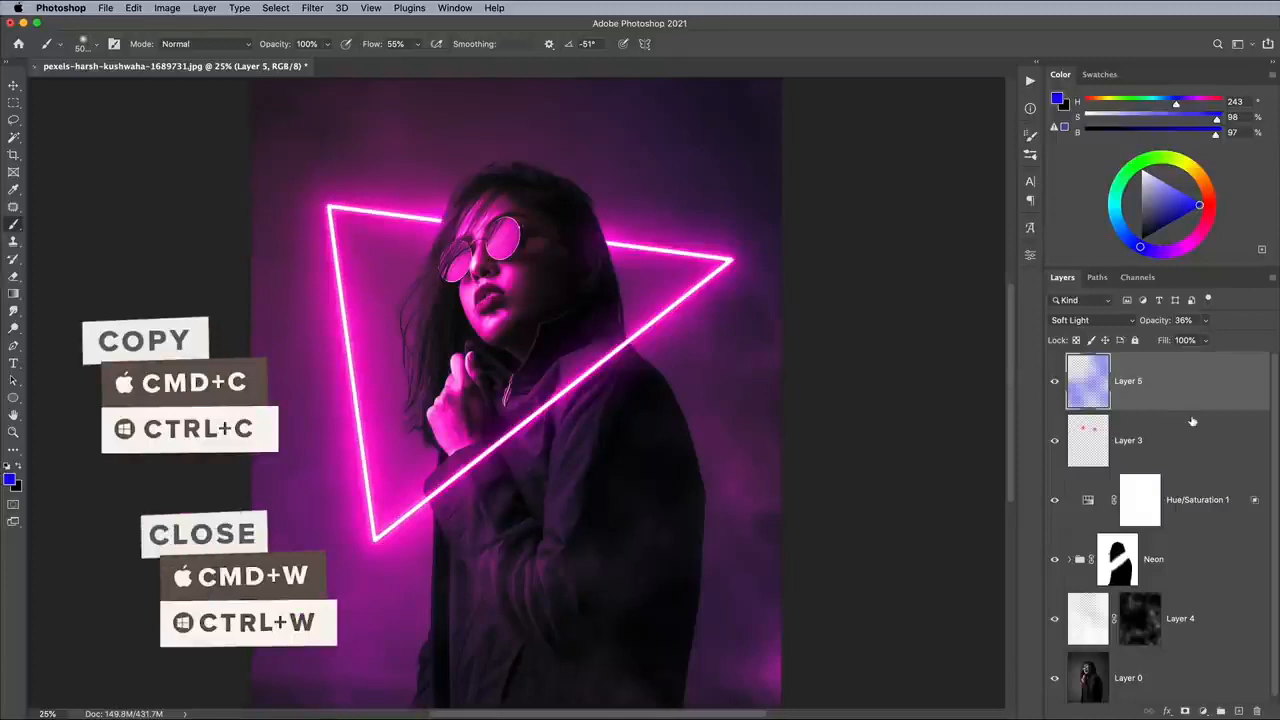
- Paste the grain texture inverted to white into the portrait document and stretch it to cover the whole canvas
key("super+v")
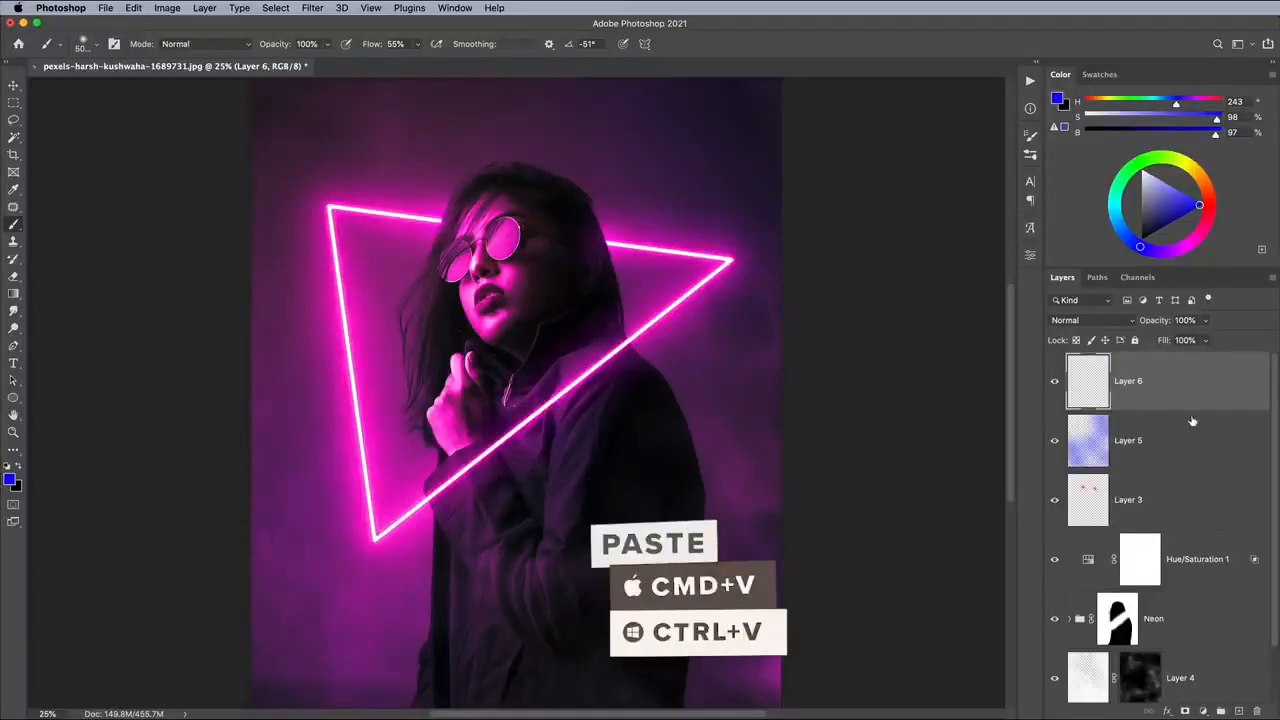
key("super+t")
key("super+minus")
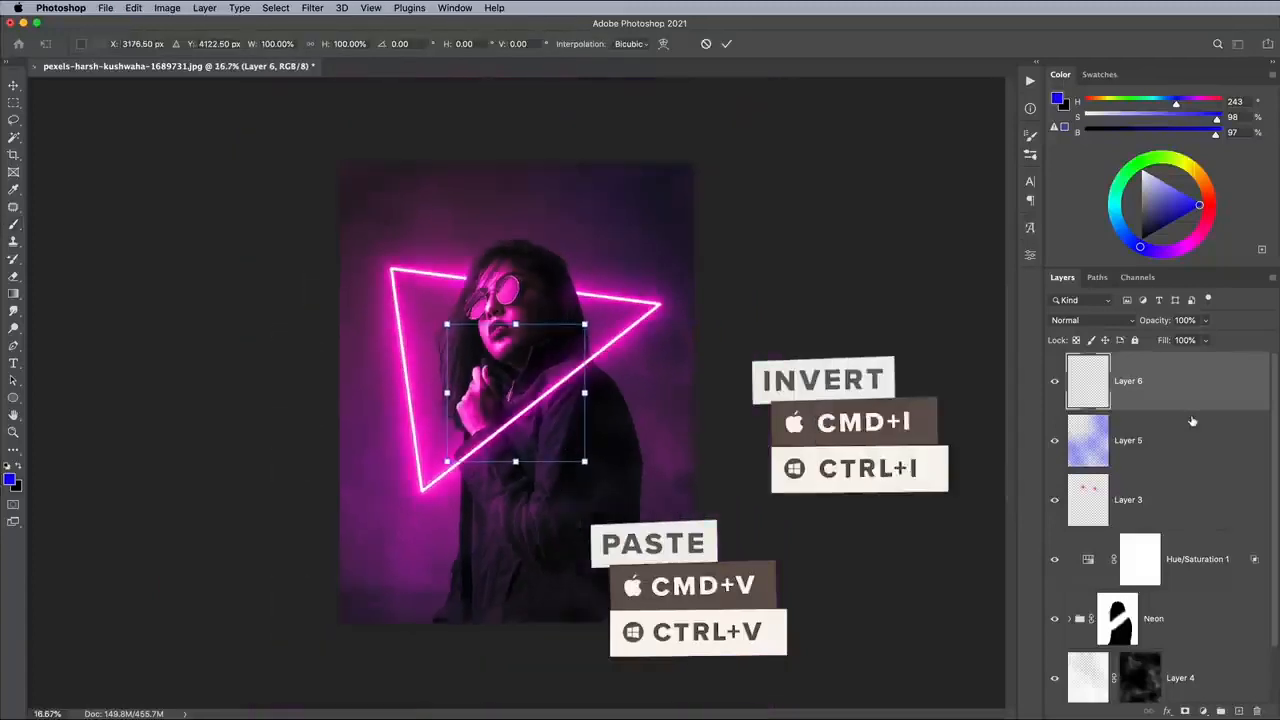
left_click_drag(445, 323, 337, 161)
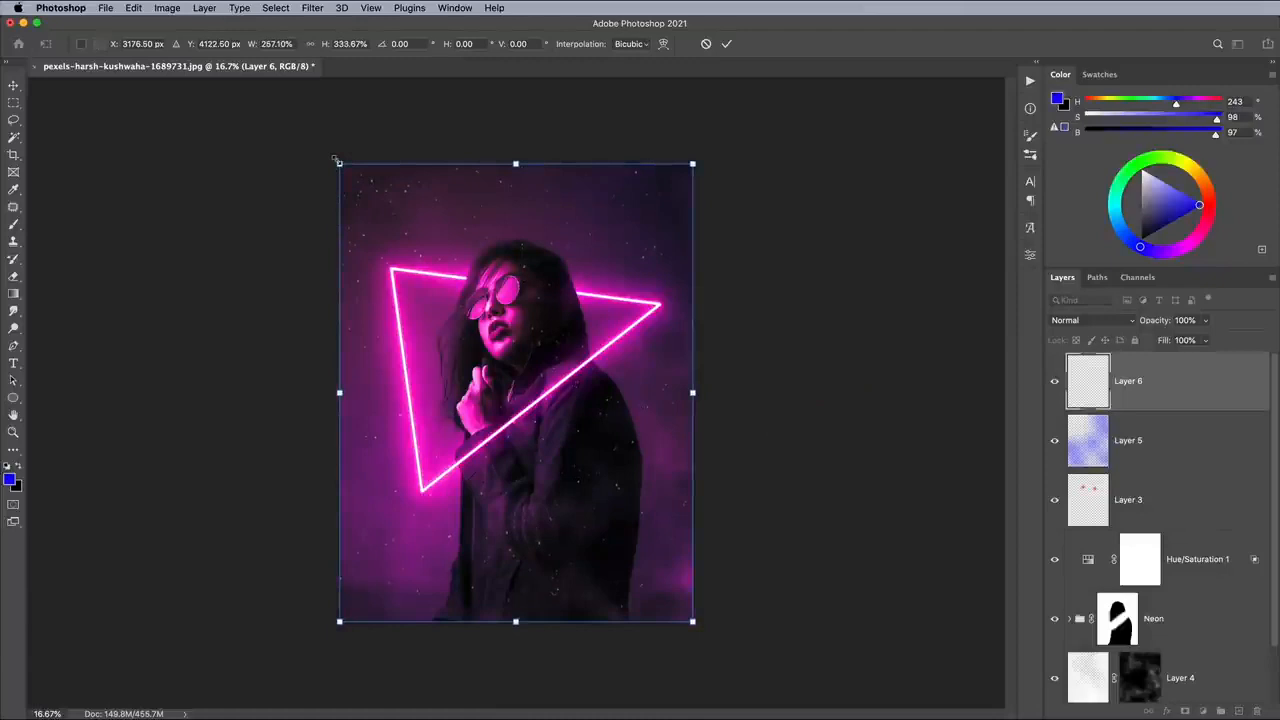
key("Return")
key("b")
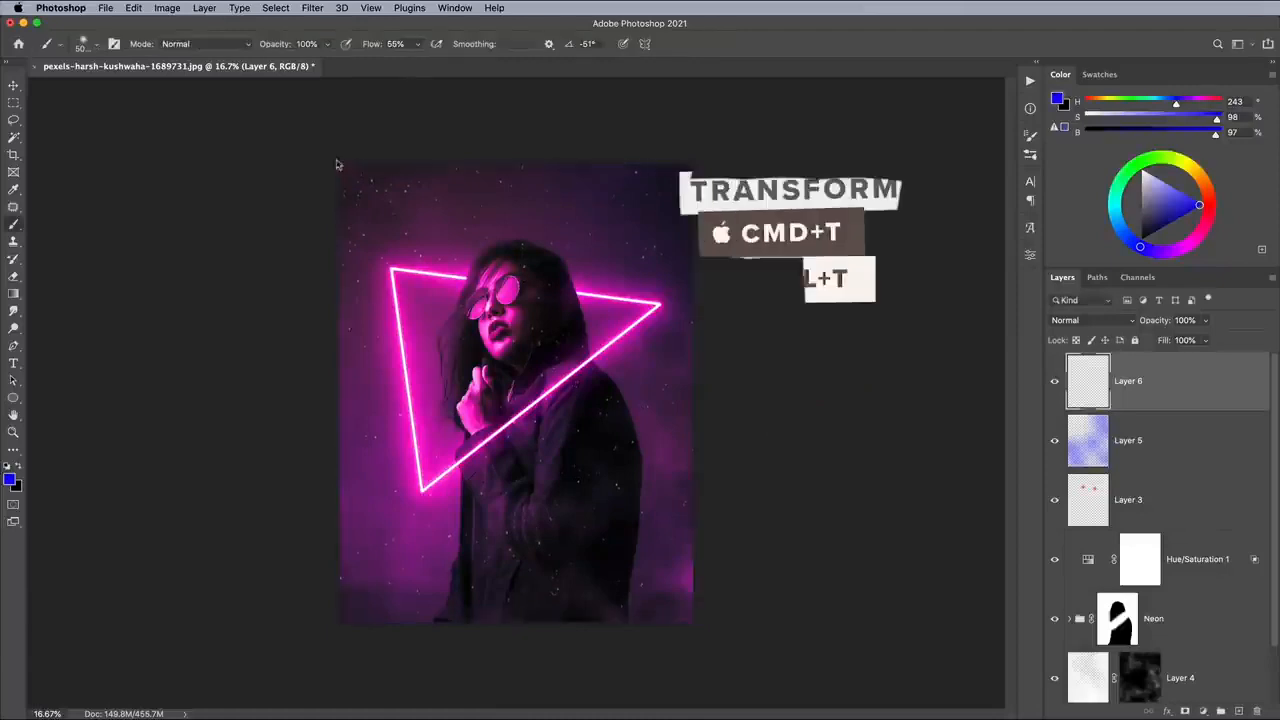
- Set the grain layer to Color Dodge with a Fill of 53%
left_click(1097, 319)
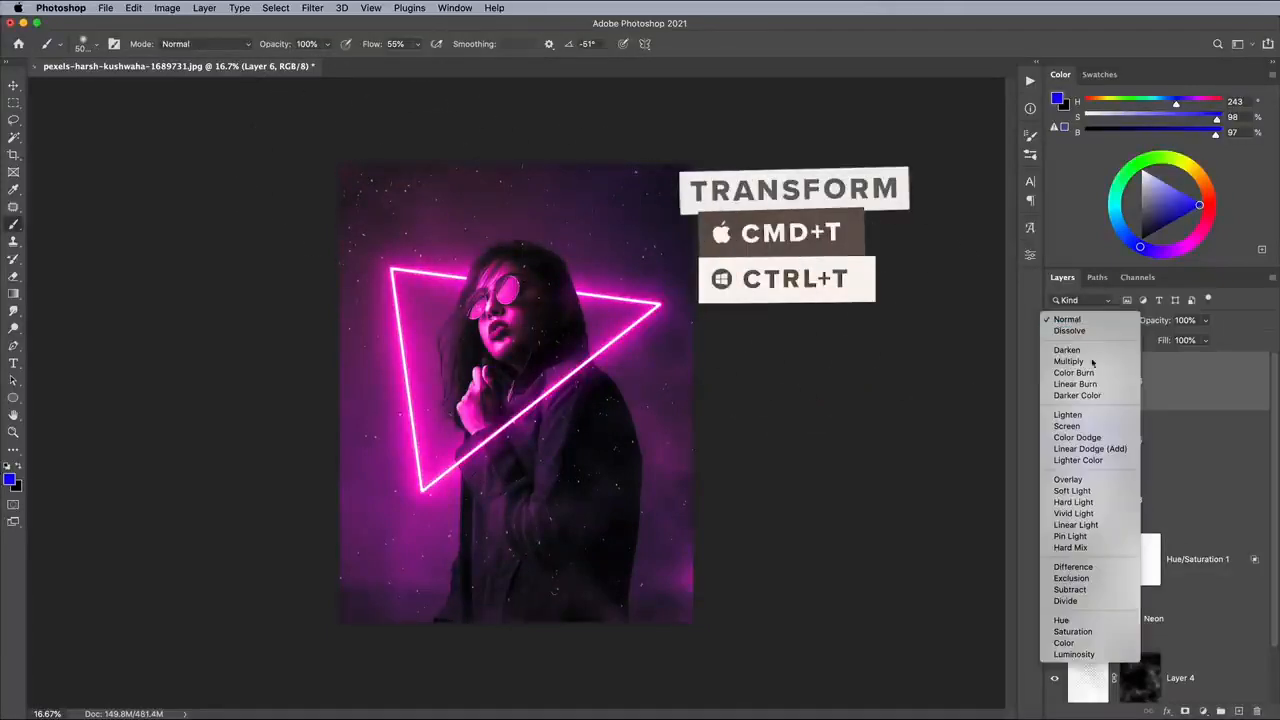
left_click(1088, 438)
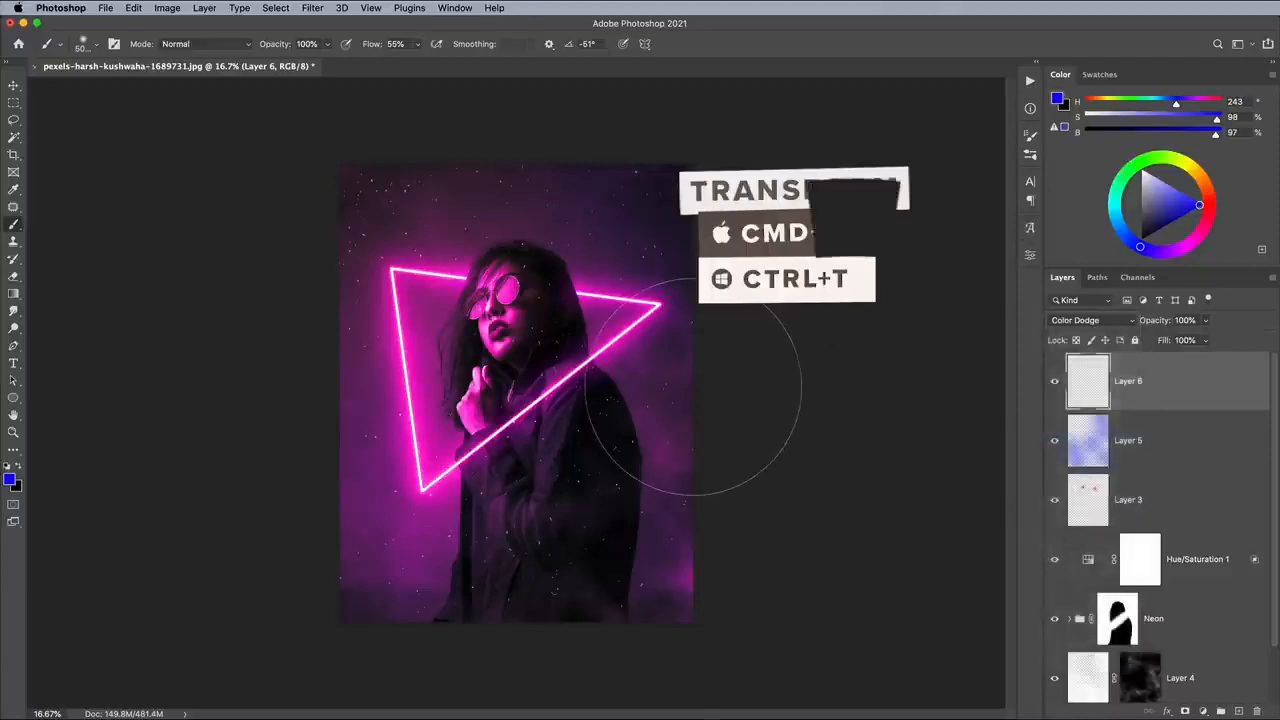
key("super+equal")
key("super+equal")
left_click(1205, 340)
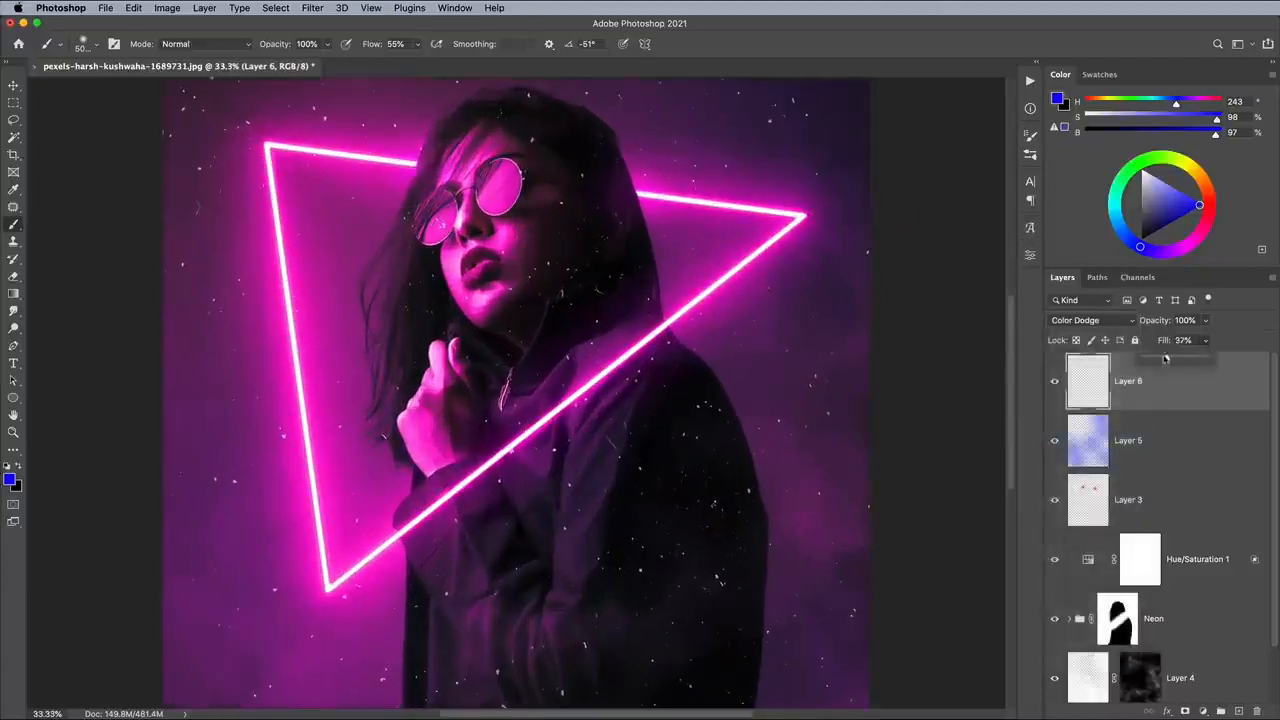
left_click_drag(1212, 357, 1177, 358)
- Apply a Gaussian Blur with a 6.4 pixel radius to the grain layer
left_click(314, 8)
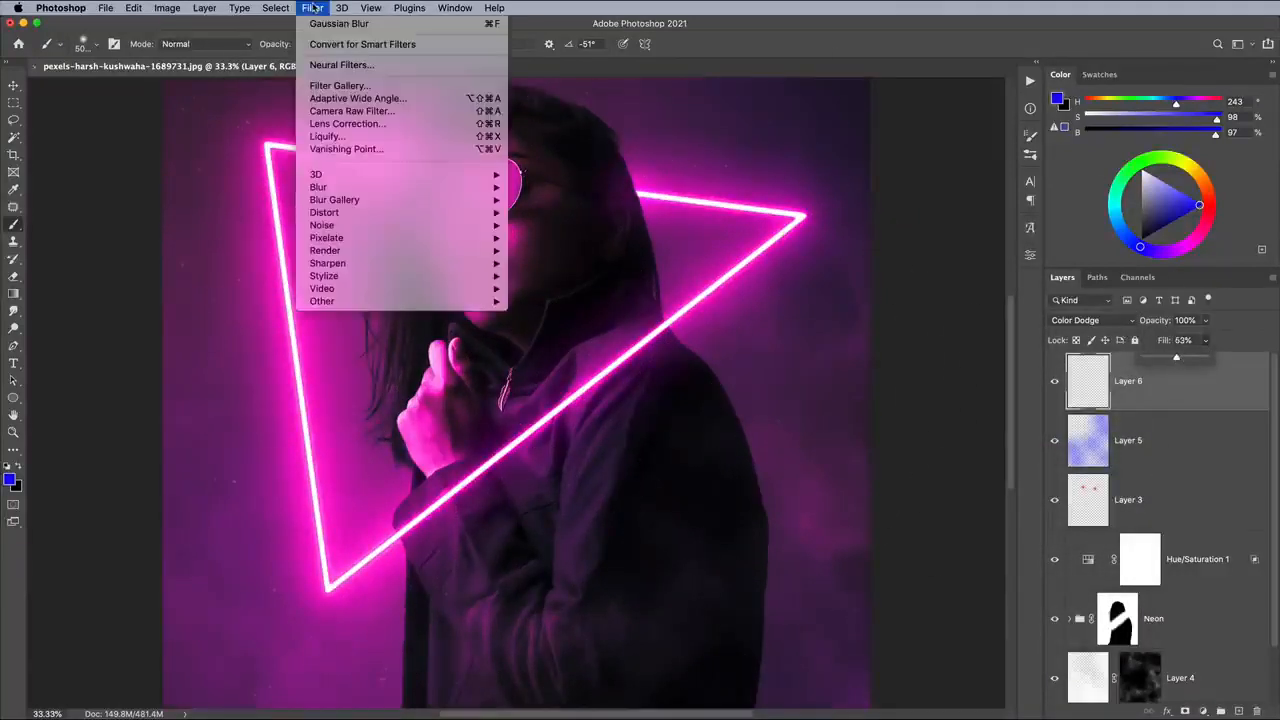
mouse_move(344, 187)
left_click(542, 238)
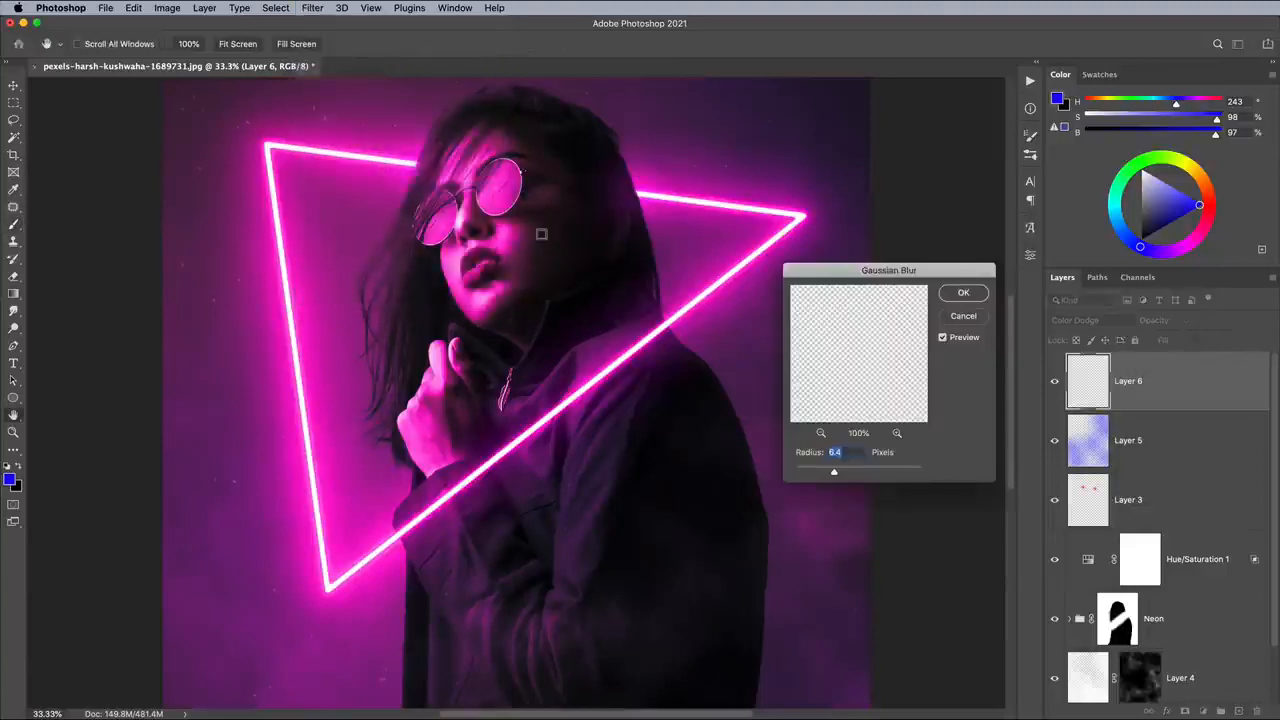
left_click(963, 293)
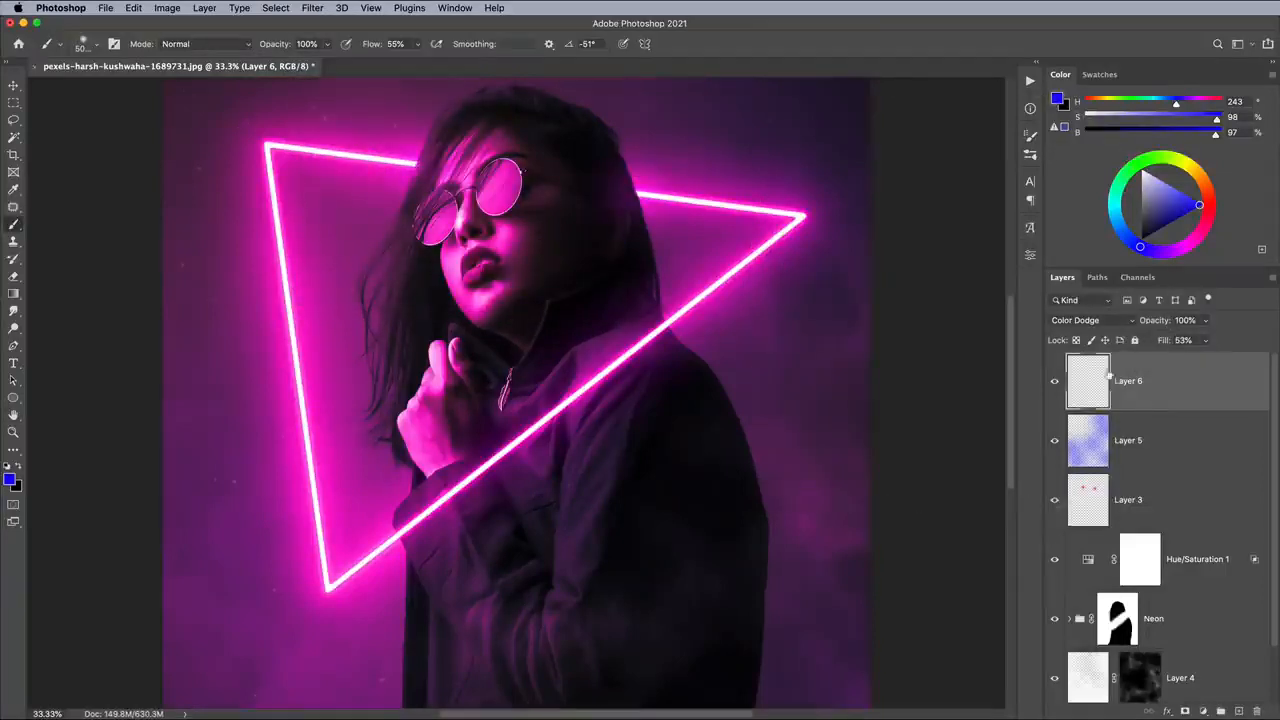
- Add a mask to the grain layer, painting black over the upper background and torso and white around the face and shoulder
left_click(1186, 711)
left_click(382, 215)
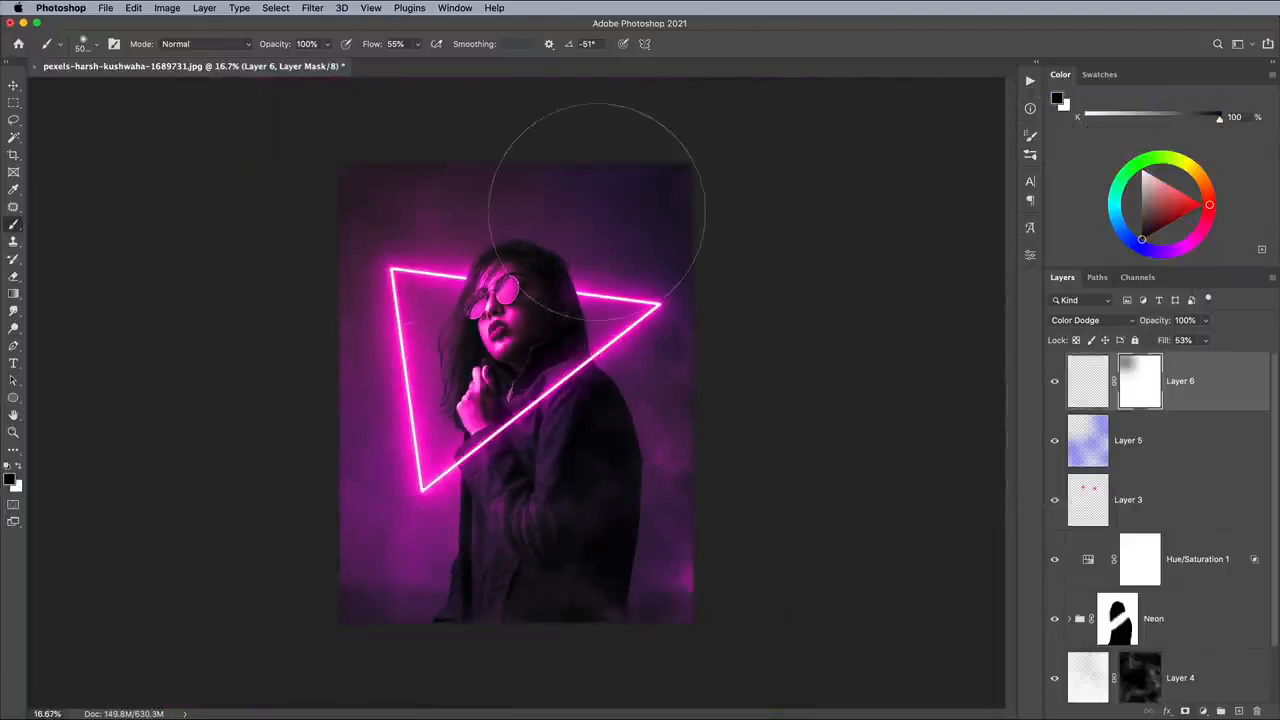
left_click(597, 211)
left_click(488, 435)
left_click(485, 420)
key("x")
left_click_drag(485, 420, 609, 286)
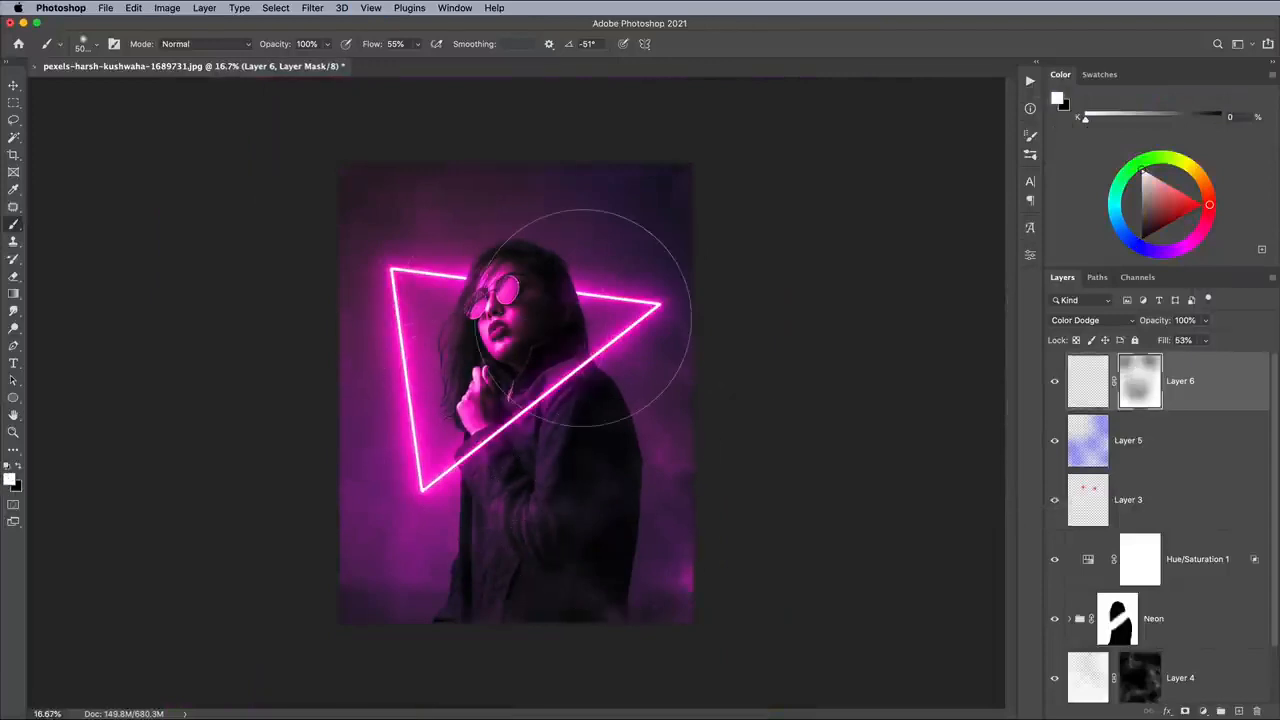